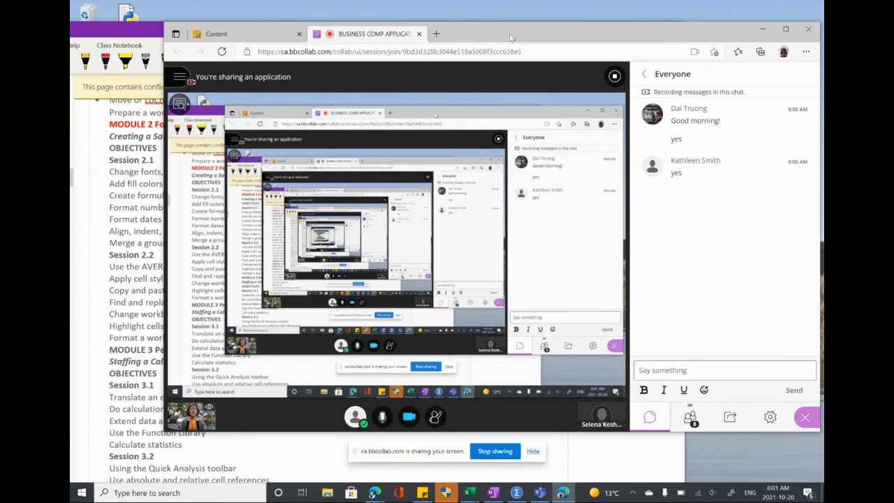
# - Switch to the OneNote course notes and look over the Excel Module 1 objectives
pyautogui.moveTo(510, 36); pyautogui.dragTo(523, 23)
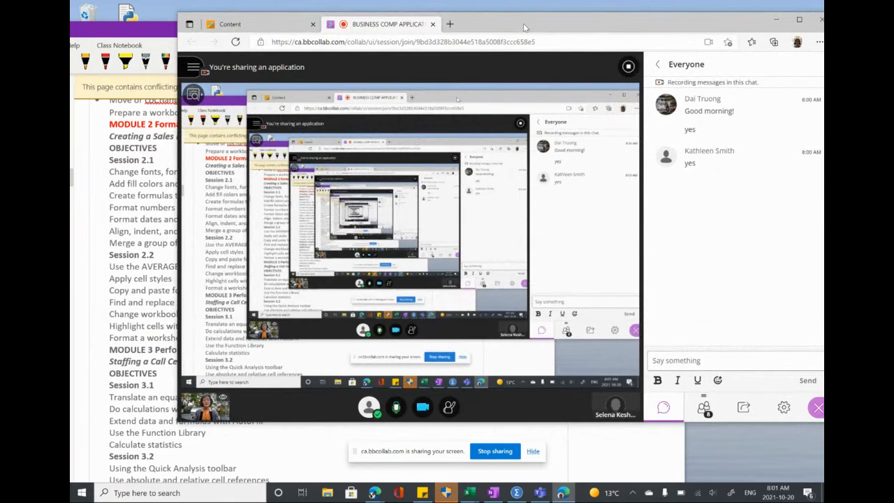
pyautogui.click(141, 32)
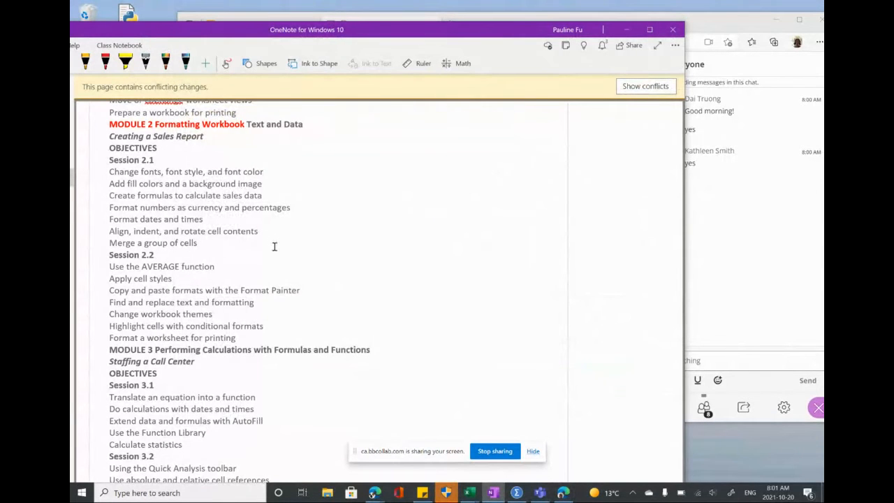
pyautogui.scroll(4, 275, 247)
pyautogui.scroll(7, 274, 247)
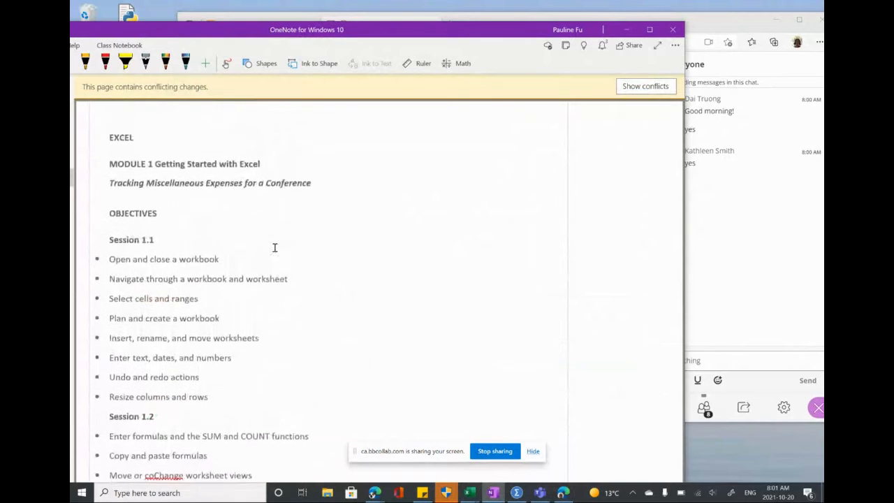
pyautogui.rightClick(275, 247)
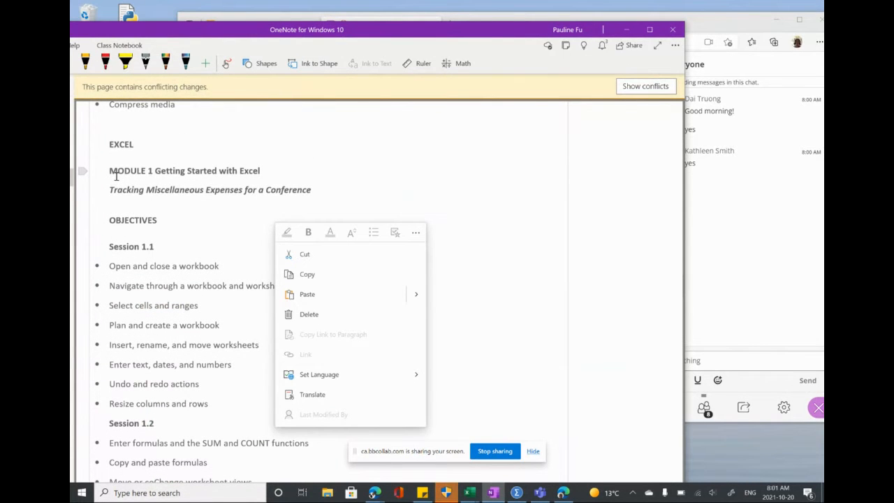
pyautogui.click(116, 180)
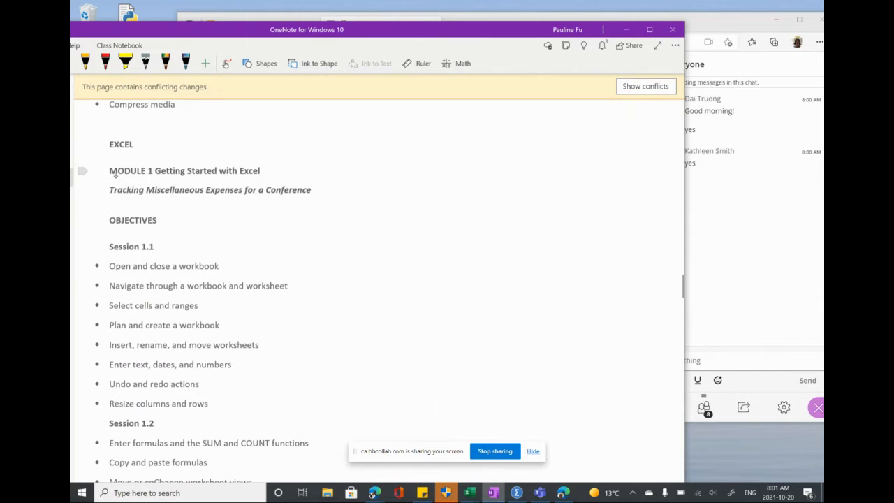
pyautogui.moveTo(184, 183); pyautogui.dragTo(252, 183)
pyautogui.hotkey('ctrl', 'Home')
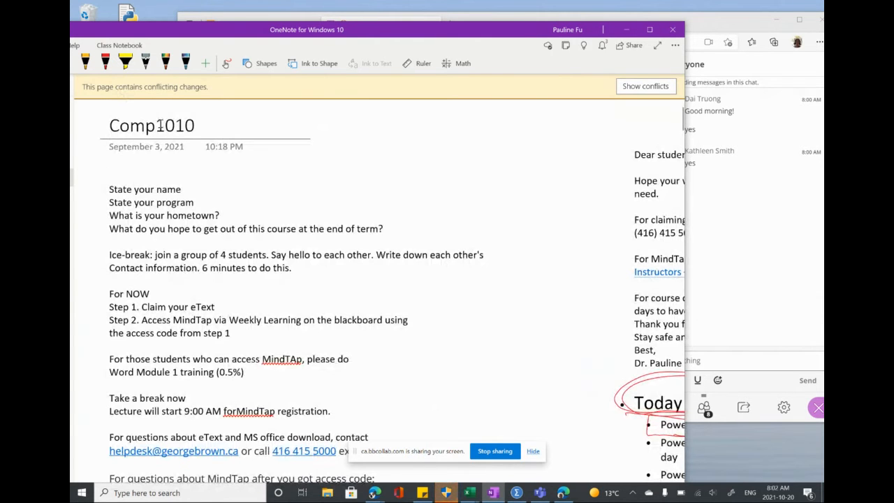
# - Move the OneNote window so its page list shows, and bring the Excel Module 1 heading into view
pyautogui.moveTo(375, 37); pyautogui.dragTo(446, 22)
pyautogui.scroll(-3, 402, 391)
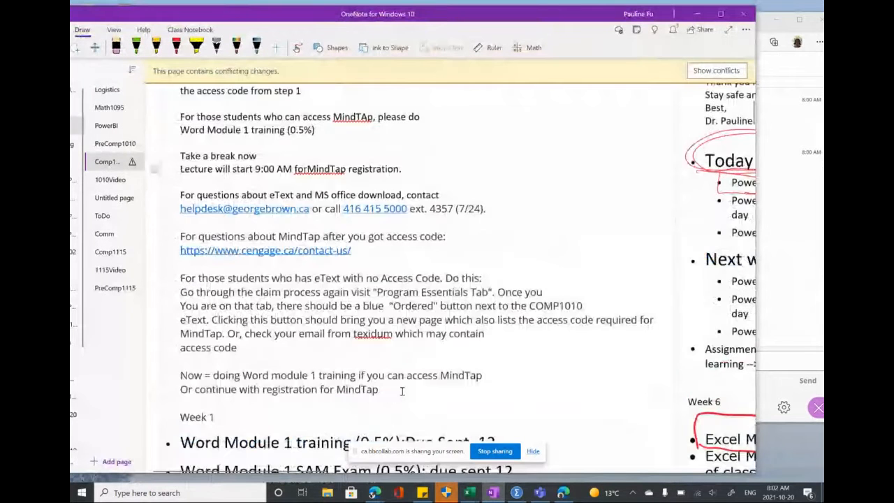
pyautogui.scroll(-15, 402, 391)
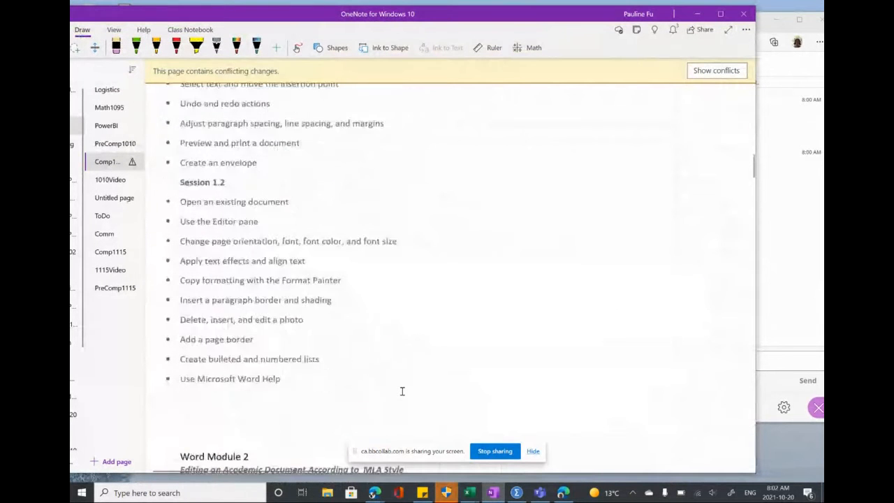
pyautogui.scroll(-15, 402, 391)
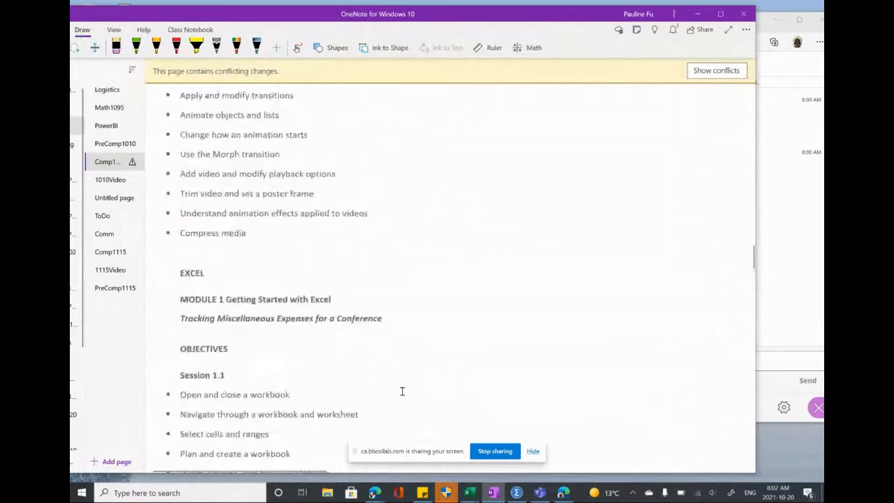
pyautogui.scroll(5, 402, 392)
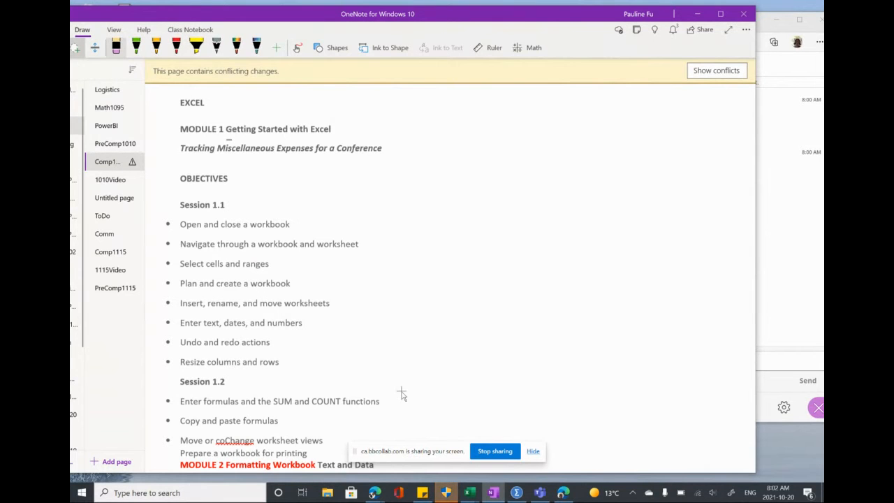
# - Underline the heading "MODULE 1 Getting Started with Excel" with the green pen
pyautogui.click(137, 48)
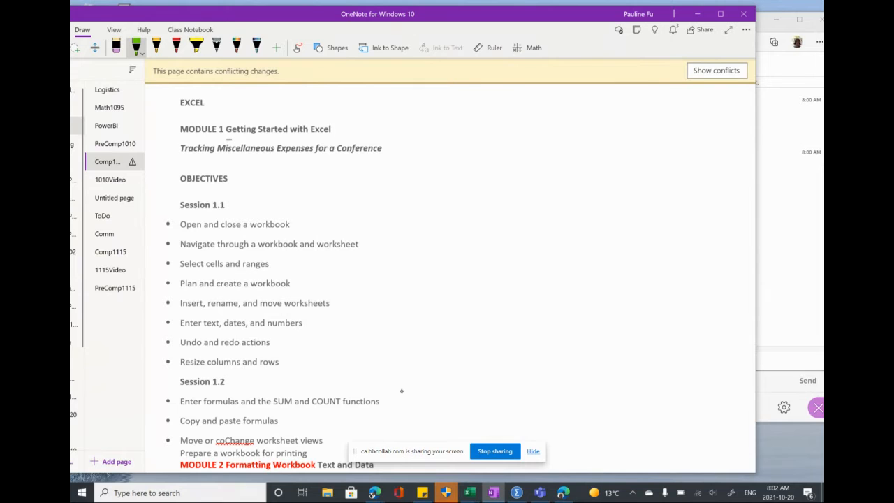
pyautogui.moveTo(193, 138); pyautogui.dragTo(310, 137)
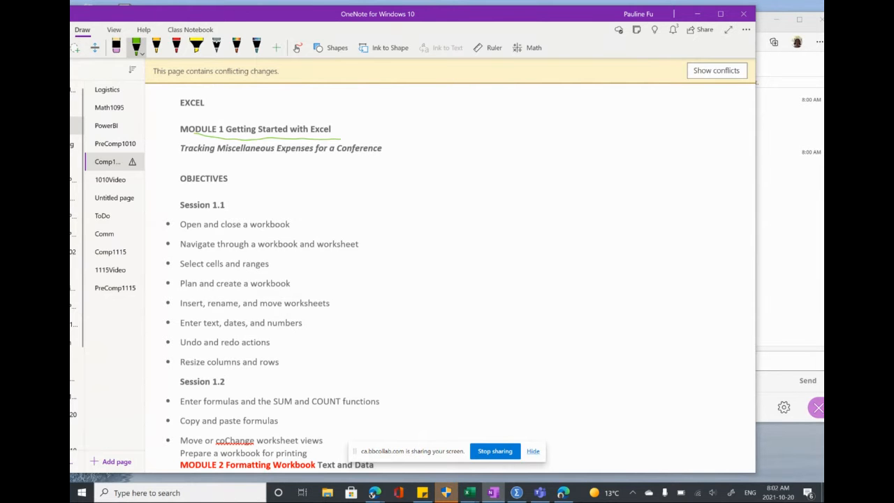
pyautogui.click(189, 152)
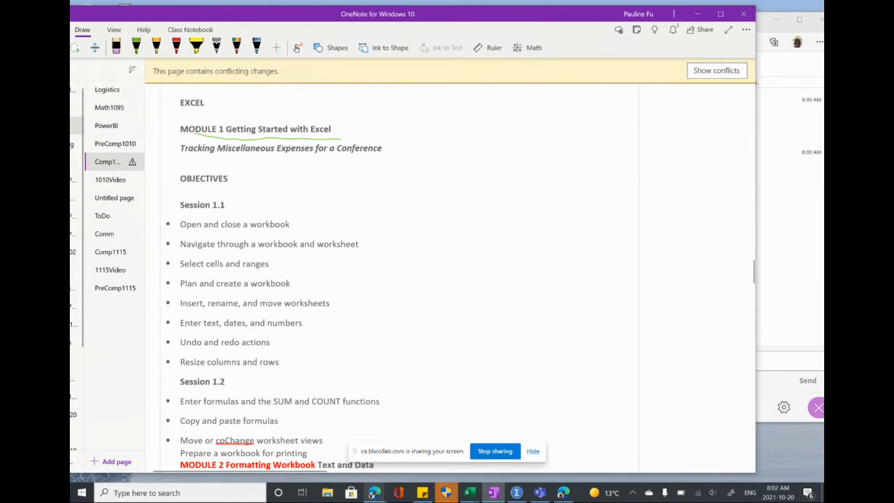
pyautogui.click(375, 492)
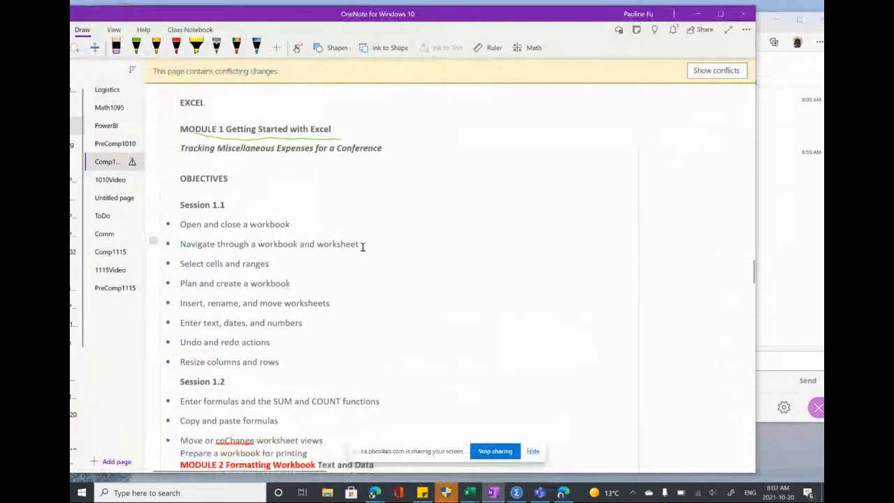
# - Underline the Module 2 heading in green, along with "fonts" and "background image" in the Session 2.1 objectives
pyautogui.scroll(-1, 363, 246)
pyautogui.scroll(-7, 362, 246)
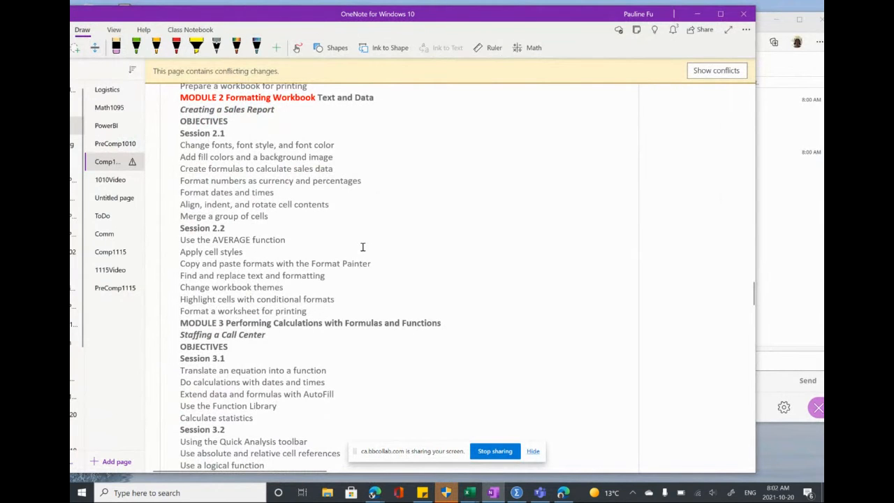
pyautogui.click(136, 47)
pyautogui.moveTo(228, 104); pyautogui.dragTo(376, 110)
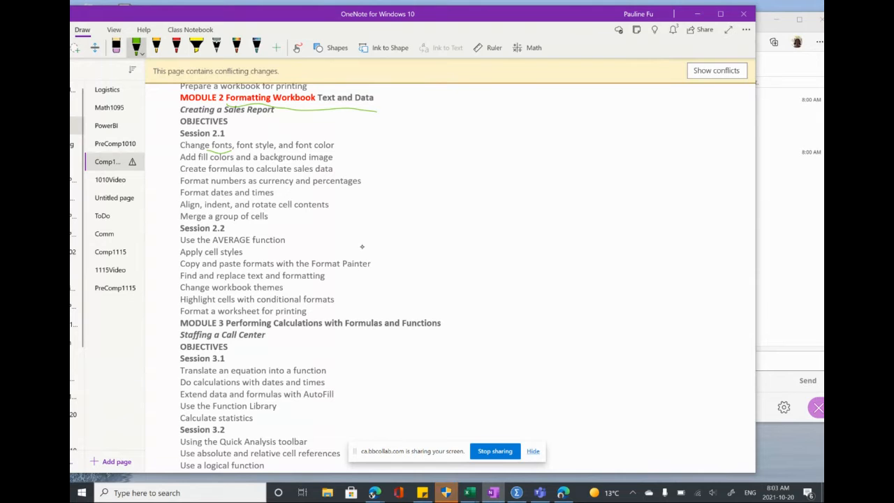
pyautogui.moveTo(260, 161); pyautogui.dragTo(334, 164)
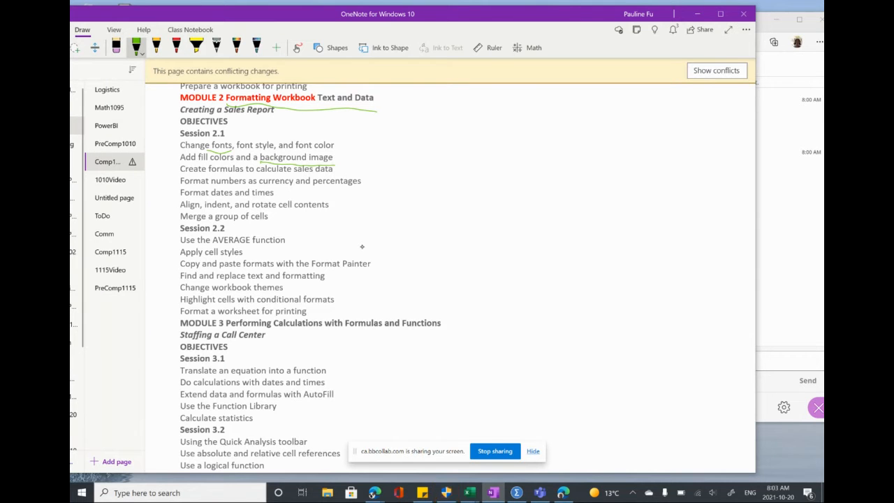
# - Underline "formulas", "numbers", "dates and times", "cell" and "Merge a group of cells" in the Session 2.1 objectives
pyautogui.moveTo(208, 176); pyautogui.dragTo(242, 178)
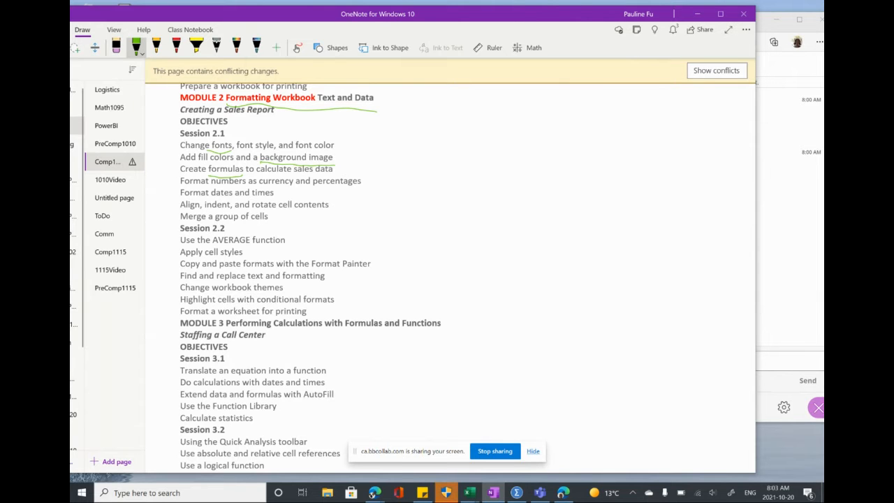
pyautogui.moveTo(211, 186); pyautogui.dragTo(246, 189)
pyautogui.moveTo(235, 200); pyautogui.dragTo(254, 201)
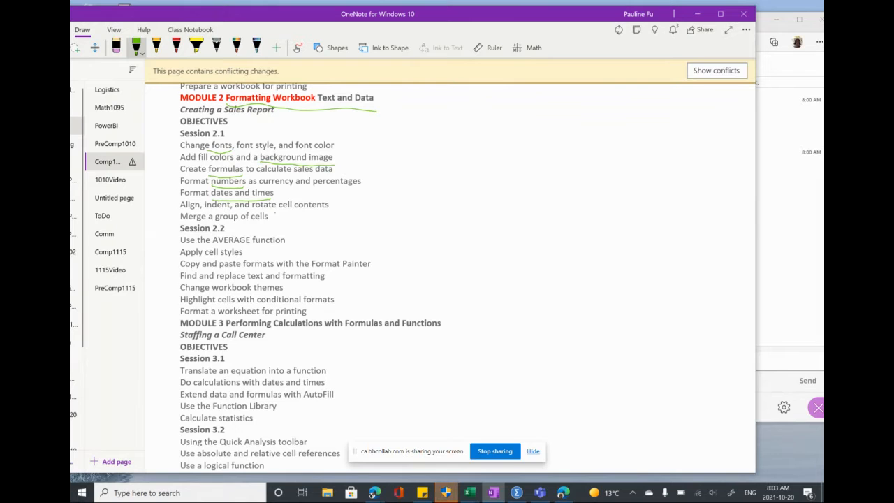
pyautogui.moveTo(274, 212); pyautogui.dragTo(289, 212)
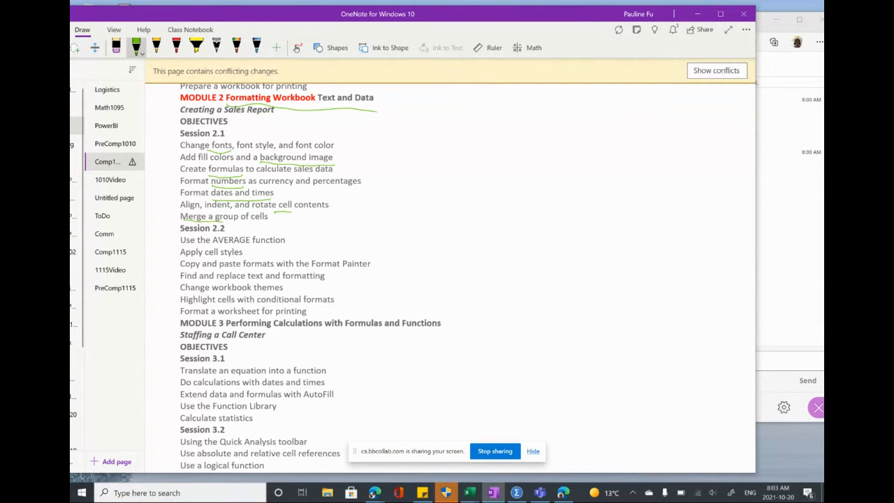
pyautogui.moveTo(223, 222); pyautogui.dragTo(264, 224)
# - Handwrite "sum min max" beside the AVERAGE objective and underline the key terms in Session 2.2, including "Format Painter", "conditional formats" and "for printing"
pyautogui.moveTo(297, 237)
pyautogui.mouseDown()
pyautogui.moveTo(290, 244)
pyautogui.moveTo(337, 243)
pyautogui.mouseUp()
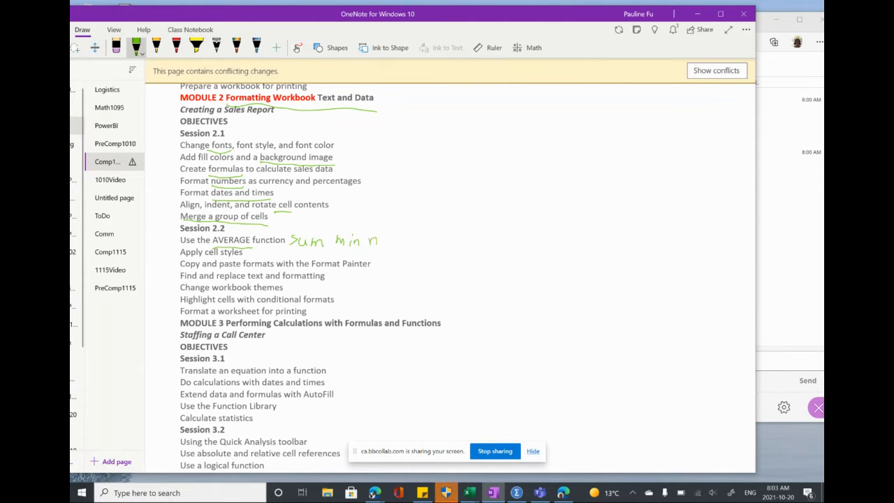
pyautogui.moveTo(390, 238)
pyautogui.mouseDown()
pyautogui.moveTo(402, 247)
pyautogui.moveTo(394, 246)
pyautogui.mouseUp()
pyautogui.moveTo(313, 267); pyautogui.dragTo(361, 272)
pyautogui.moveTo(255, 306); pyautogui.dragTo(333, 305)
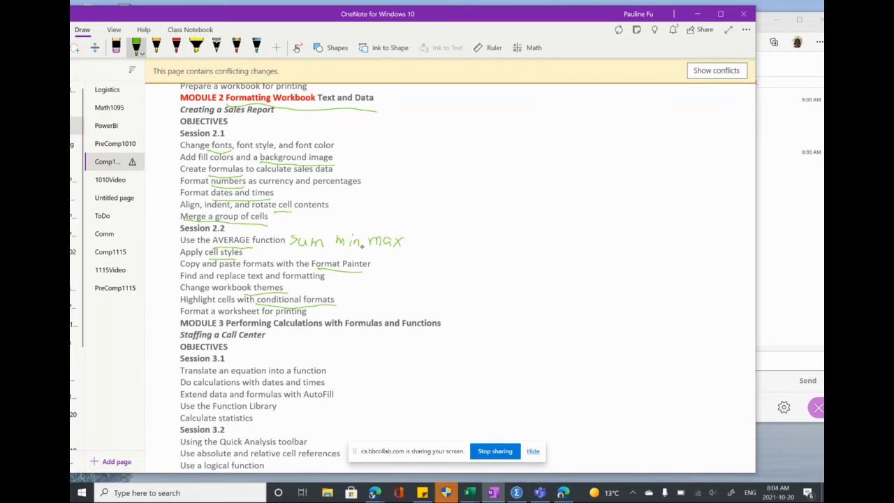
pyautogui.moveTo(301, 316); pyautogui.dragTo(315, 317)
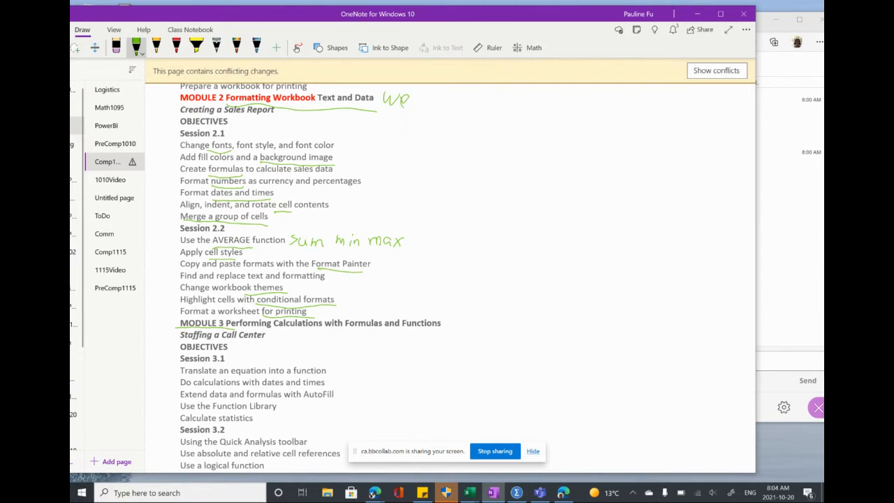
# - Handwrite "week 7" beside the Module 2 heading and "week 9" beside the Module 3 heading
pyautogui.moveTo(405, 102); pyautogui.dragTo(412, 106)
pyautogui.moveTo(413, 101); pyautogui.dragTo(421, 107)
pyautogui.moveTo(430, 96); pyautogui.dragTo(432, 107)
pyautogui.moveTo(447, 318); pyautogui.dragTo(466, 314)
pyautogui.moveTo(478, 316); pyautogui.dragTo(496, 322)
pyautogui.moveTo(506, 302)
pyautogui.mouseDown()
pyautogui.moveTo(497, 324)
pyautogui.moveTo(517, 325)
pyautogui.mouseUp()
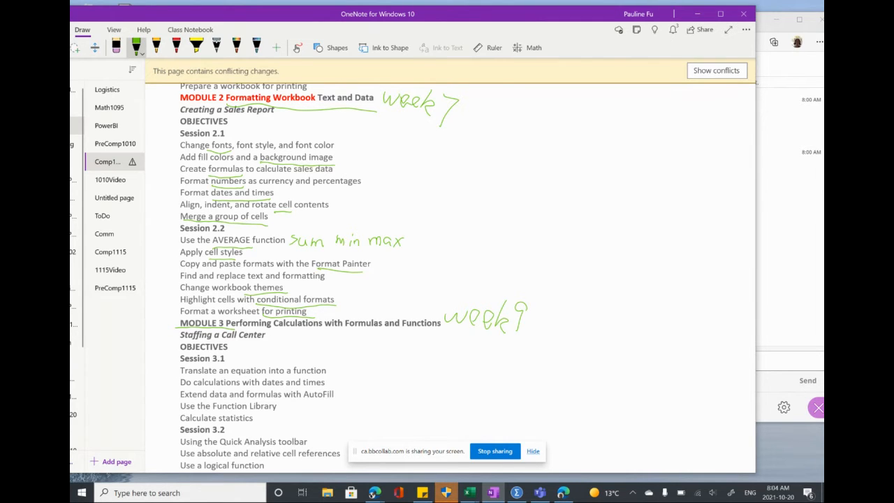
# - Switch to the Blackboard course in the browser, open its Announcements page and dismiss the email notice
pyautogui.scroll(5, 579, 210)
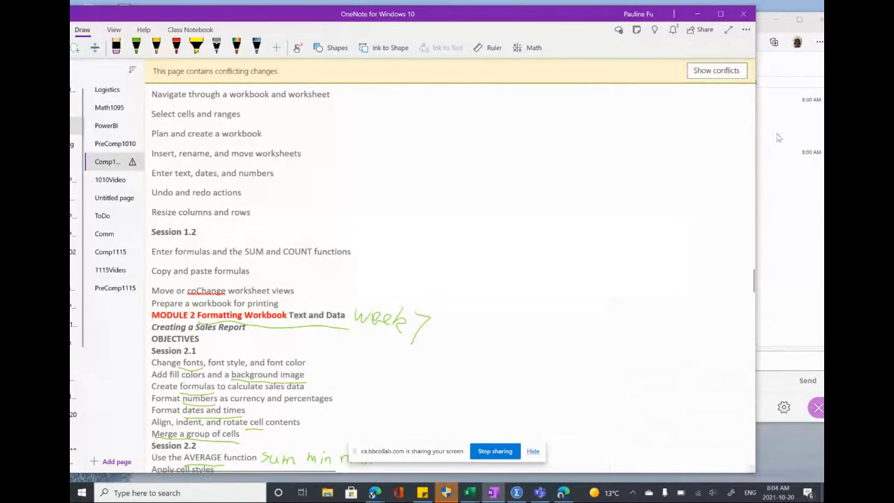
pyautogui.click(761, 28)
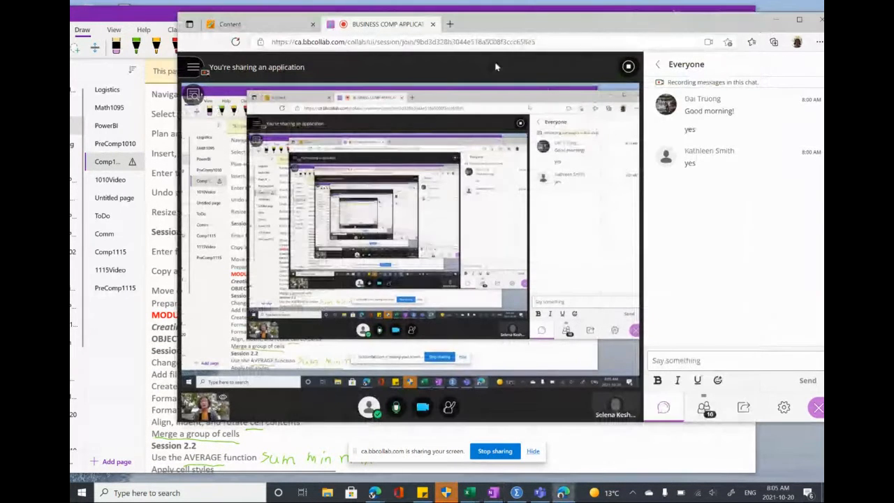
pyautogui.click(249, 26)
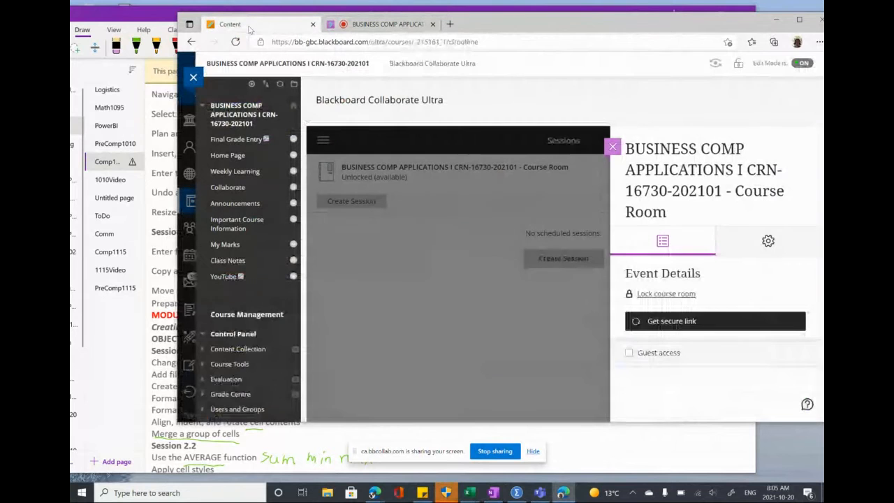
pyautogui.click(247, 204)
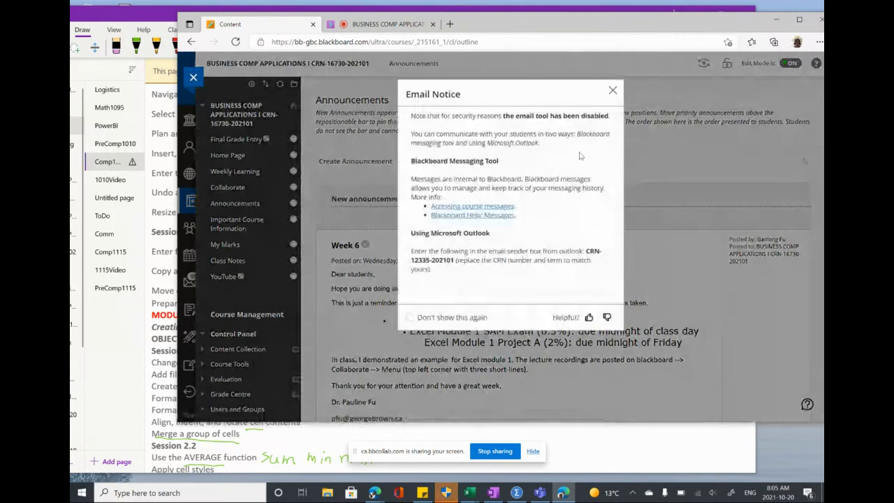
pyautogui.click(612, 92)
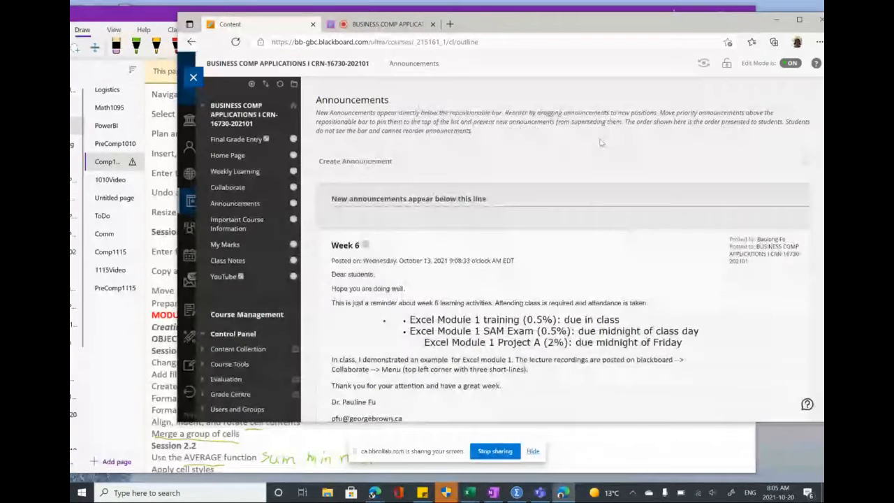
# - Open the Week 6 announcement for editing, copy its entire message text, and leave the editor without submitting
pyautogui.scroll(-2, 594, 206)
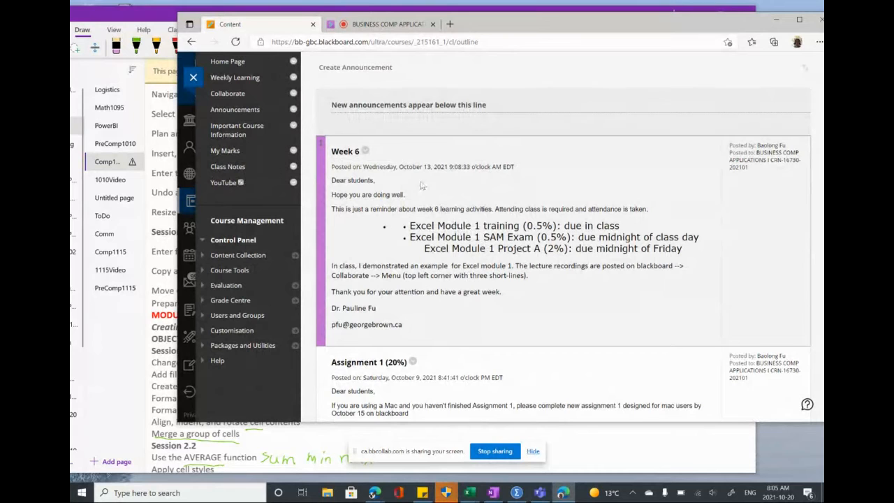
pyautogui.click(364, 151)
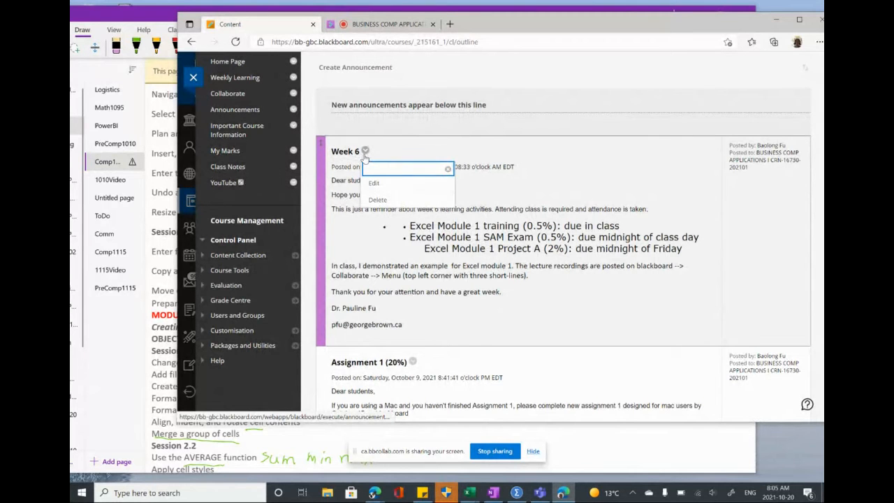
pyautogui.click(375, 184)
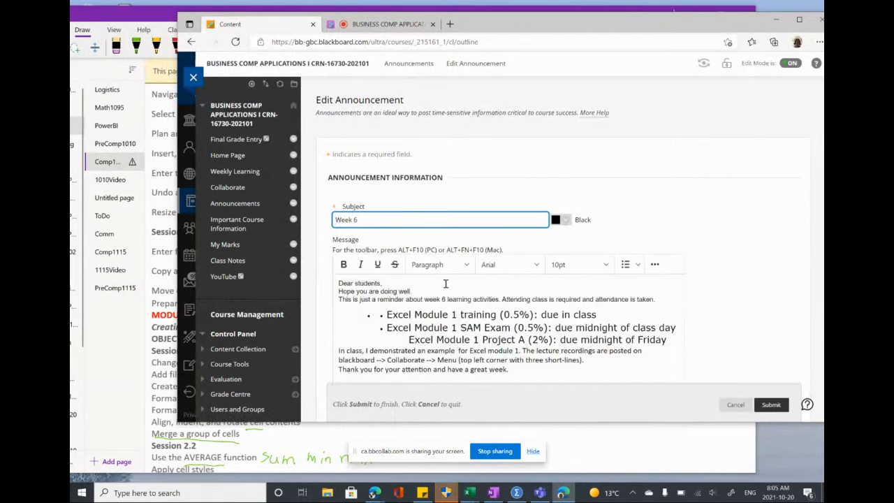
pyautogui.scroll(-1, 445, 285)
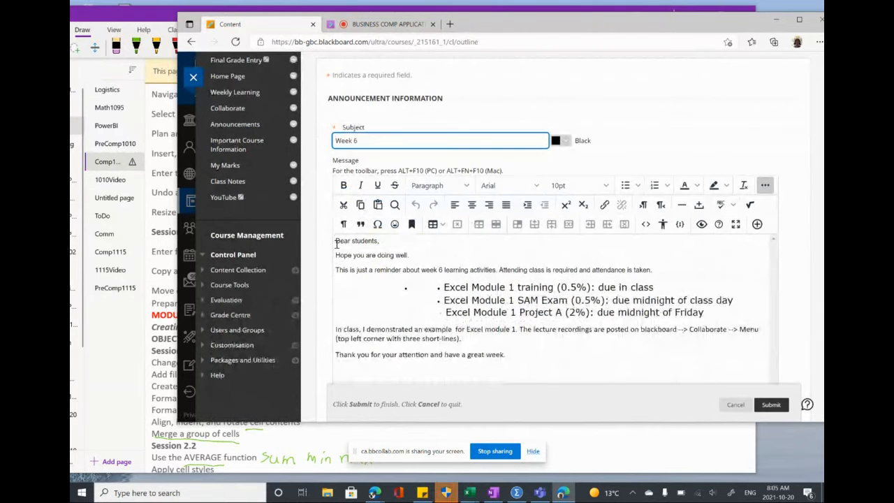
pyautogui.moveTo(336, 240); pyautogui.dragTo(425, 354)
pyautogui.hotkey('ctrl', 'c')
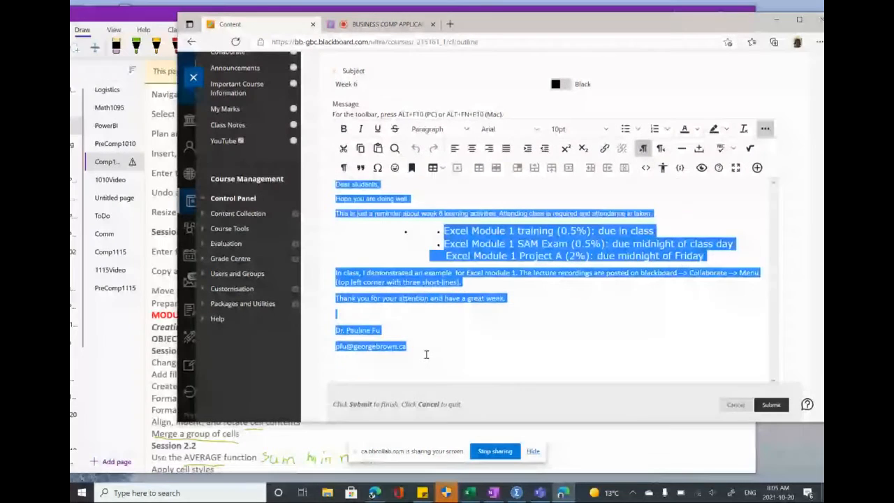
pyautogui.click(732, 406)
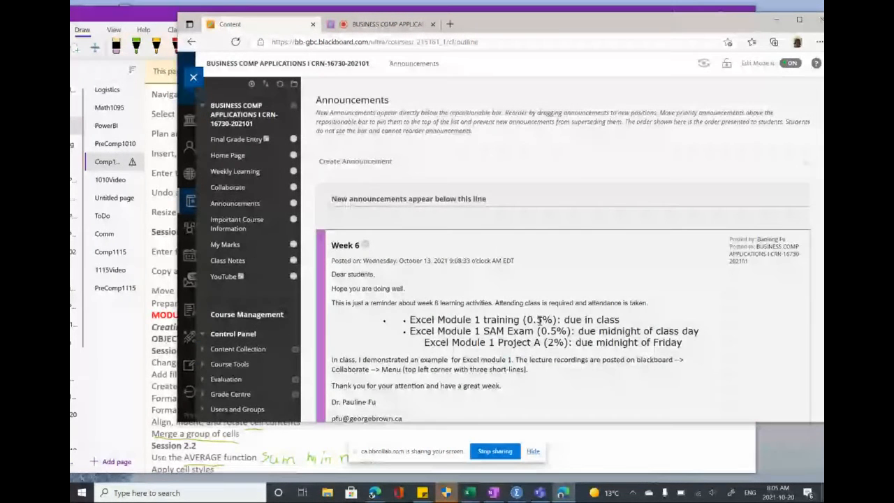
# - Create a new announcement with the subject "Week 7" and paste the copied Week 6 message into its body
pyautogui.click(356, 161)
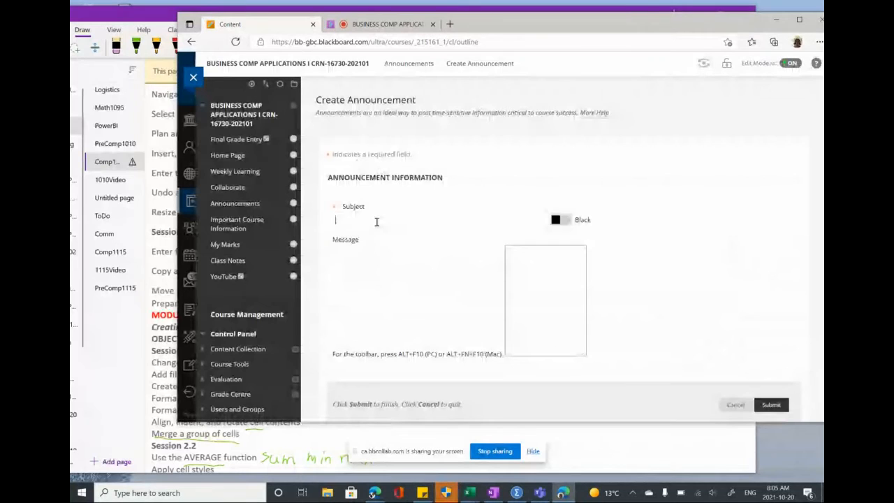
pyautogui.click(373, 221)
pyautogui.write('Wee')
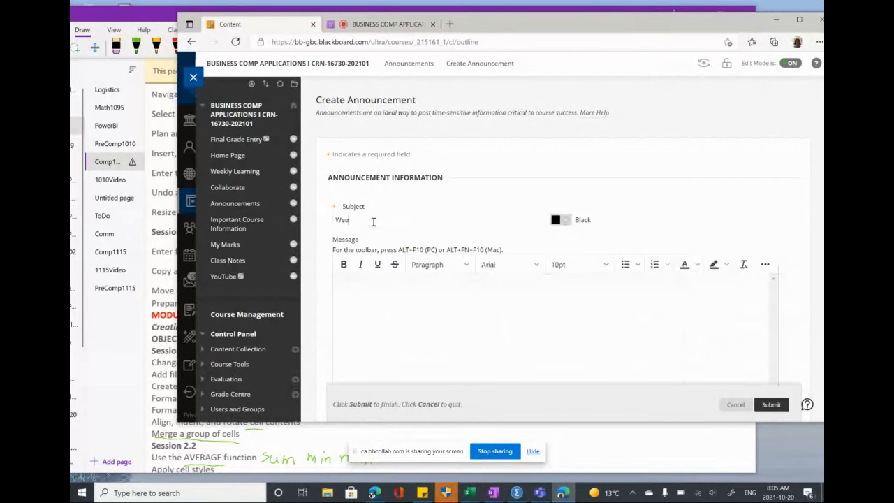
pyautogui.write('k 7')
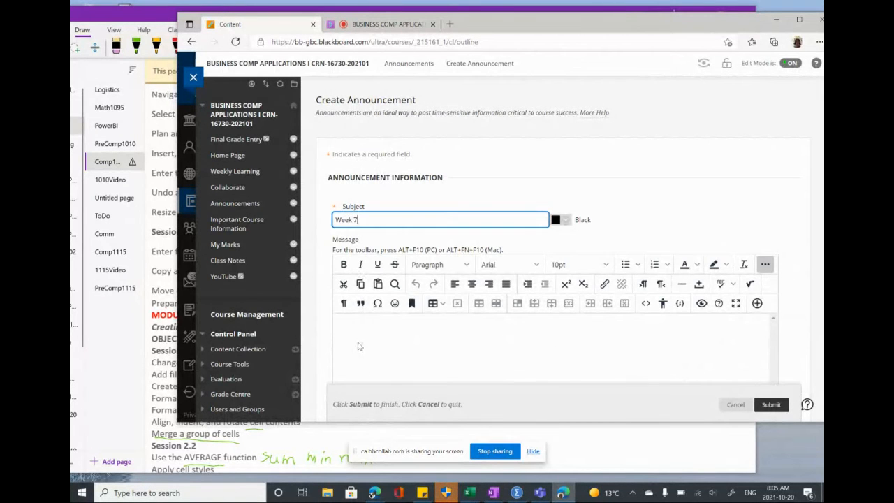
pyautogui.click(355, 323)
pyautogui.hotkey('ctrl', 'v')
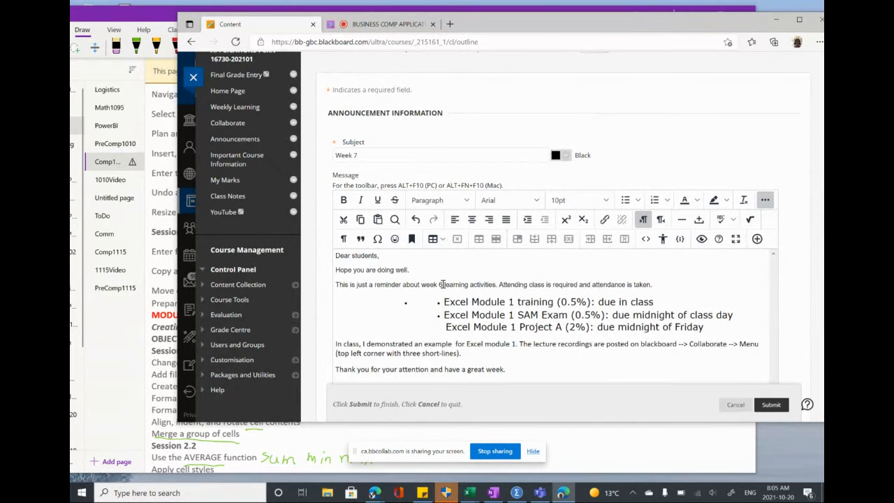
# - Change the reminder to week 7 and the training, SAM Exam and Project A lines to Excel Module 2
pyautogui.write('7')
pyautogui.doubleClick(512, 302)
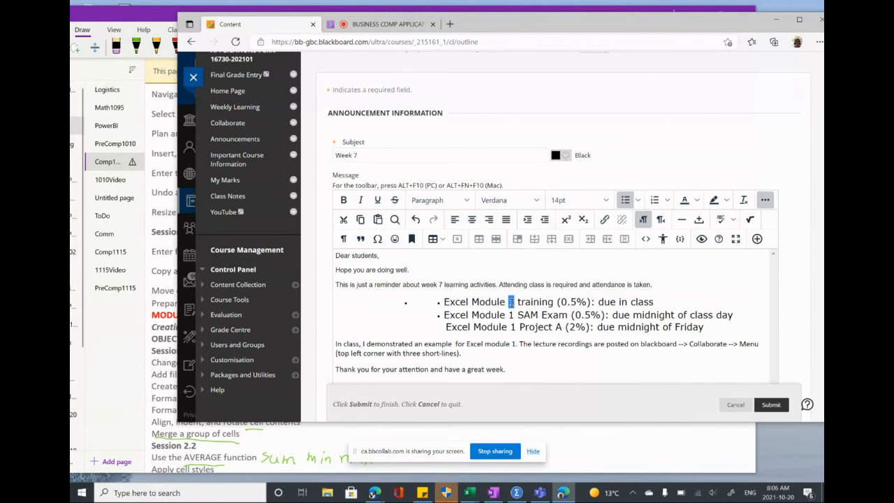
pyautogui.write('2')
pyautogui.doubleClick(510, 315)
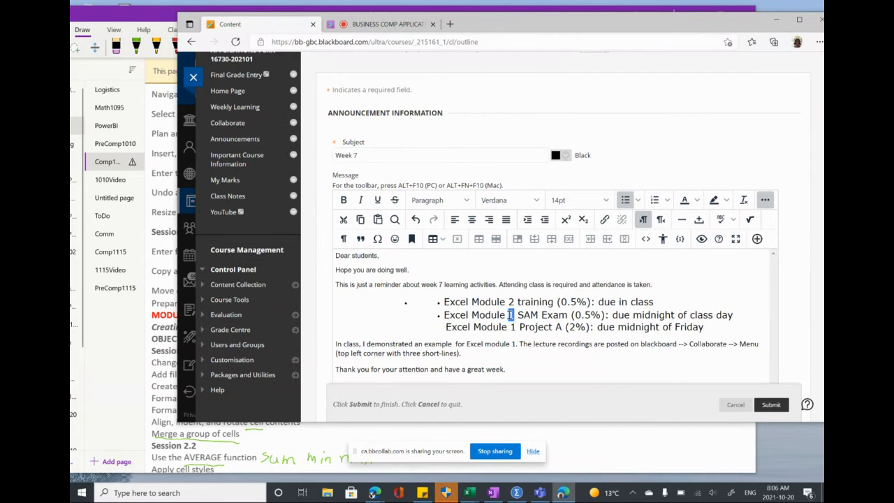
pyautogui.write('2')
pyautogui.doubleClick(513, 327)
pyautogui.write('2')
# - Set the module number to 2 in the in-class example sentence and highlight the lecture recordings sentence
pyautogui.scroll(-1, 576, 338)
pyautogui.scroll(-1, 576, 338)
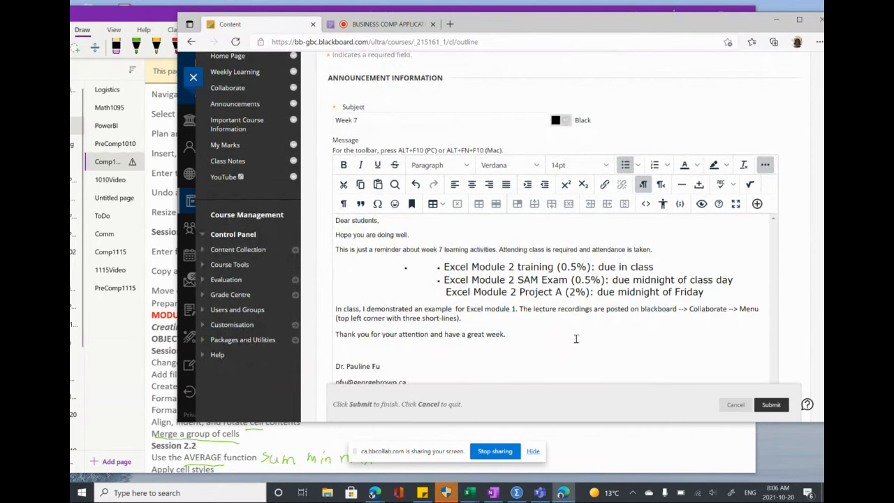
pyautogui.scroll(-1, 584, 328)
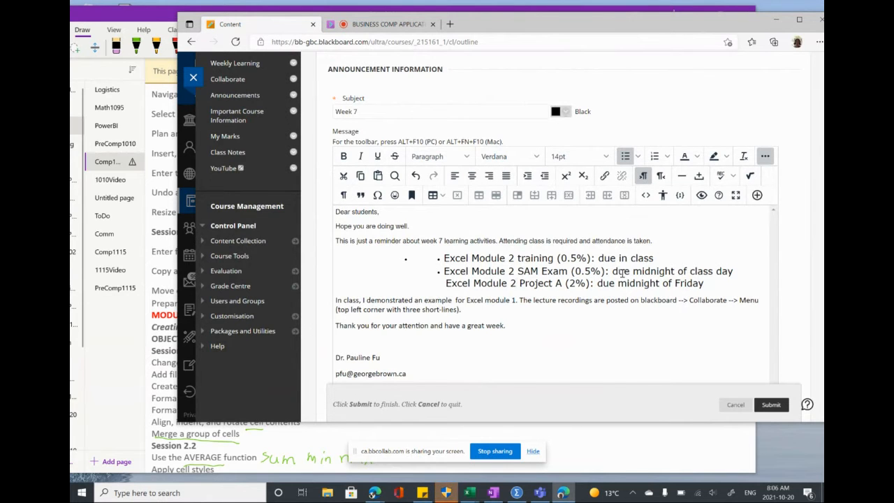
pyautogui.moveTo(611, 271); pyautogui.dragTo(734, 271)
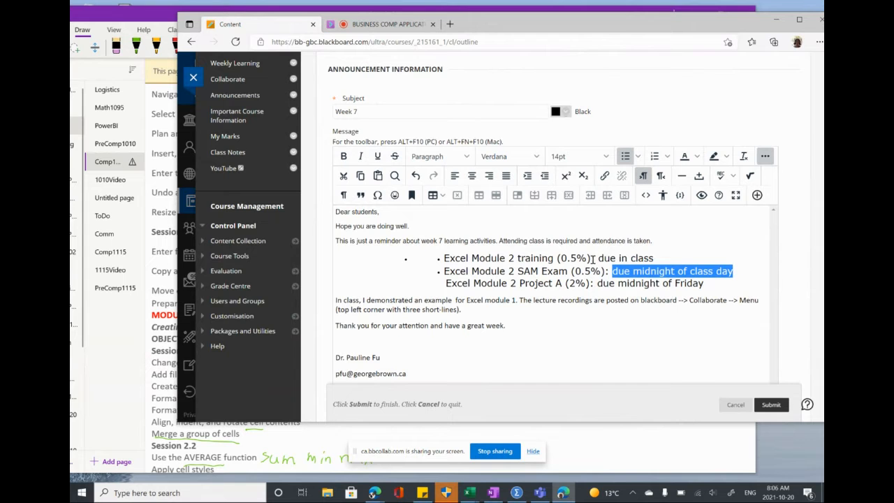
pyautogui.click(512, 300)
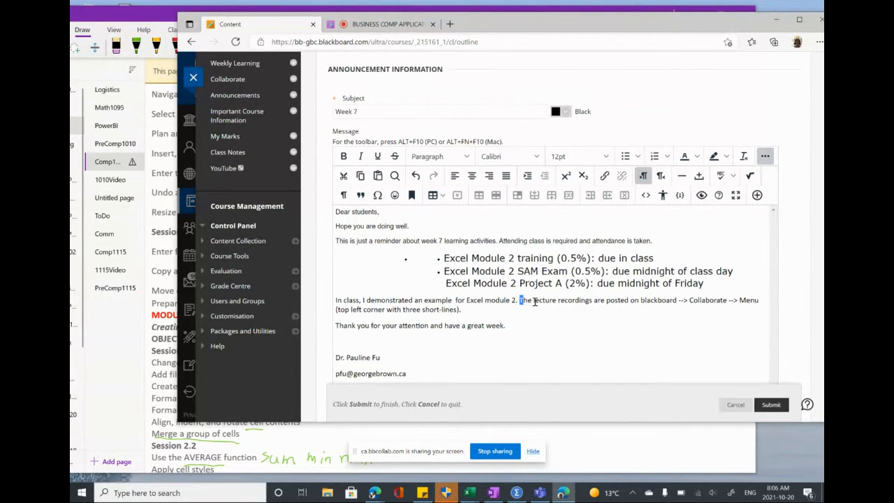
pyautogui.moveTo(520, 301); pyautogui.dragTo(566, 310)
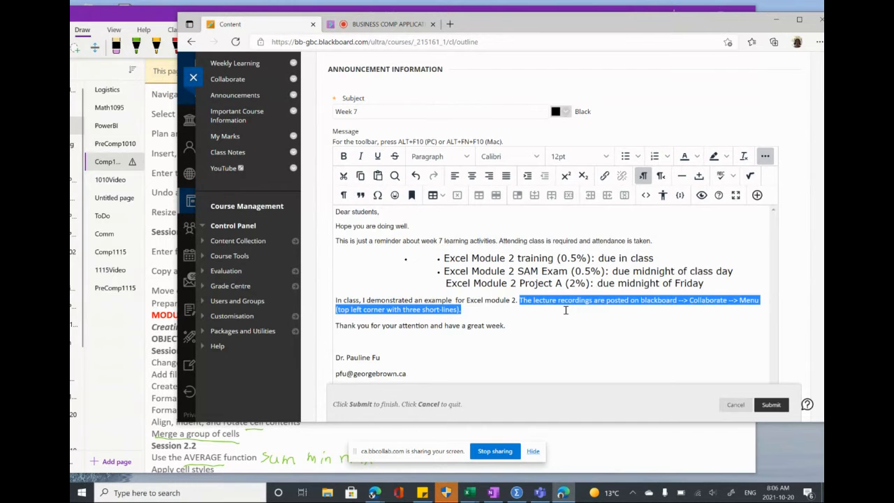
# - Copy the entire Week 7 message text, submit the announcement and review the posted entry
pyautogui.scroll(-1, 552, 324)
pyautogui.scroll(-1, 548, 324)
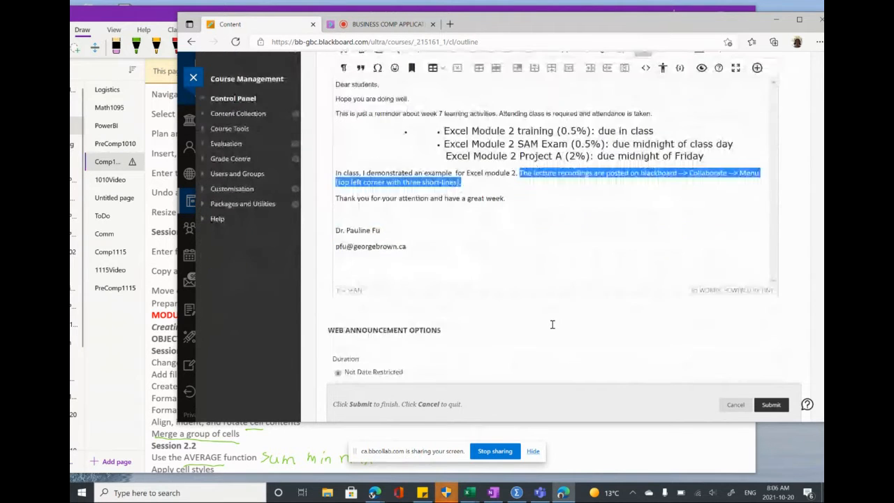
pyautogui.moveTo(457, 266); pyautogui.dragTo(334, 98)
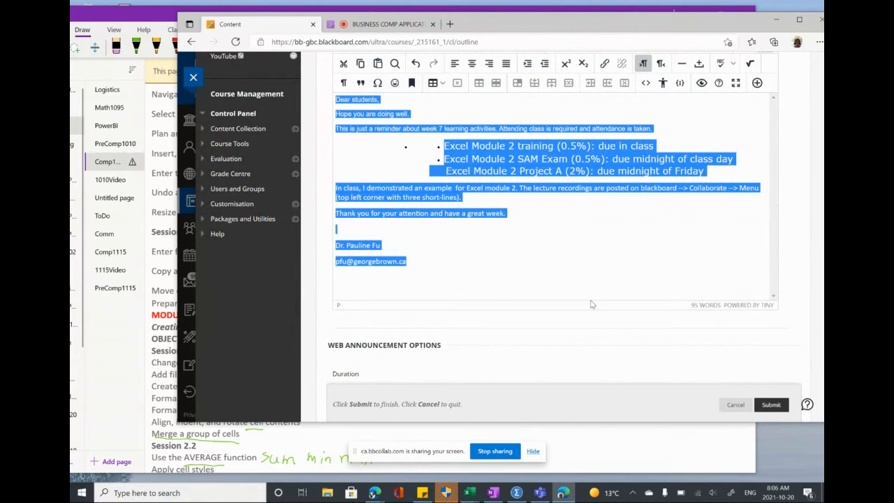
pyautogui.scroll(-4, 590, 305)
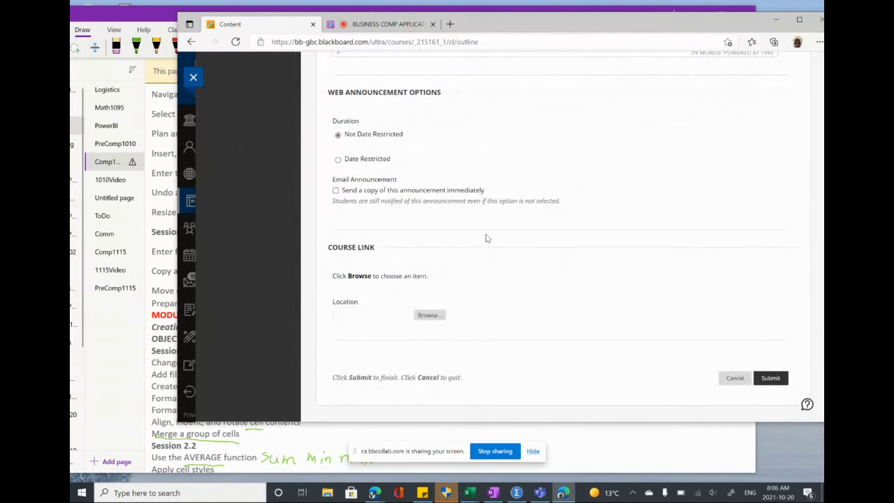
pyautogui.click(769, 378)
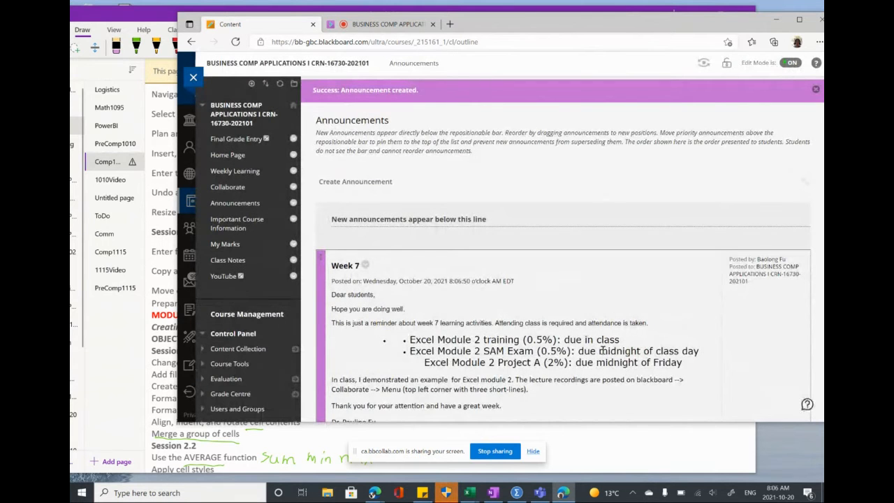
pyautogui.scroll(-2, 603, 350)
pyautogui.scroll(1, 603, 350)
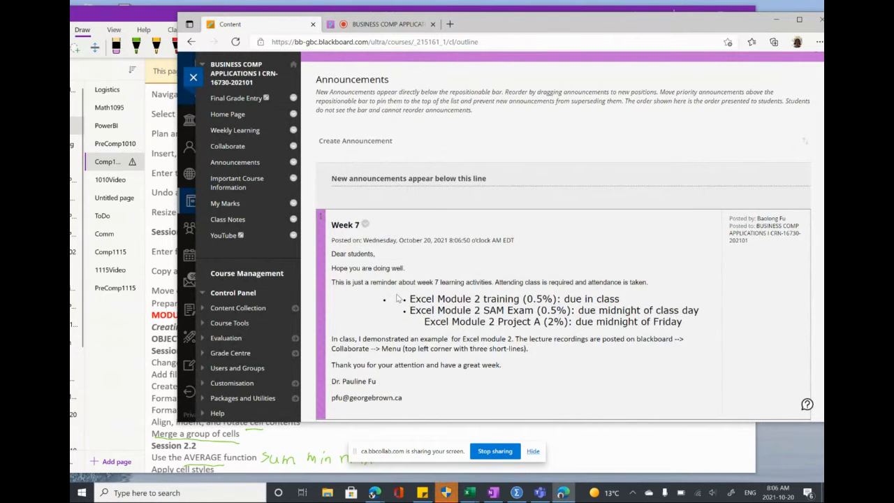
# - Open mail.georgebrown.ca in a new browser tab and sign in to Outlook with the prefilled credentials
pyautogui.click(449, 24)
pyautogui.write('mai')
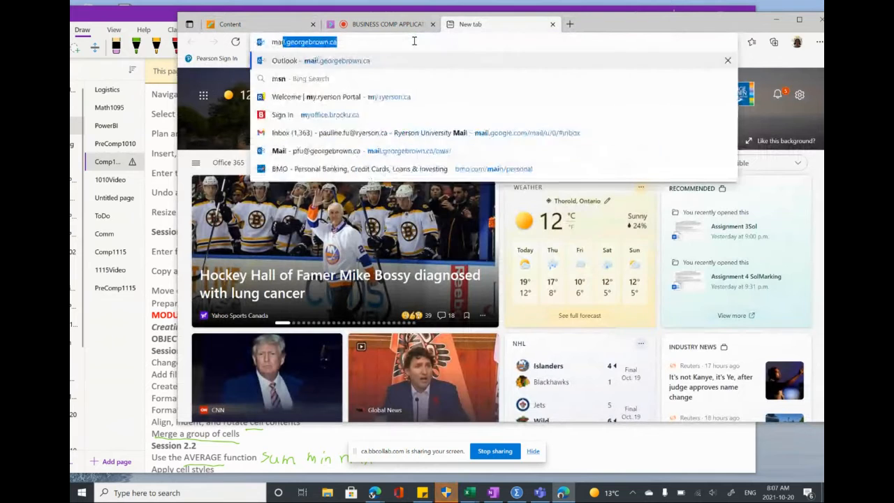
pyautogui.write('l')
pyautogui.press('Return')
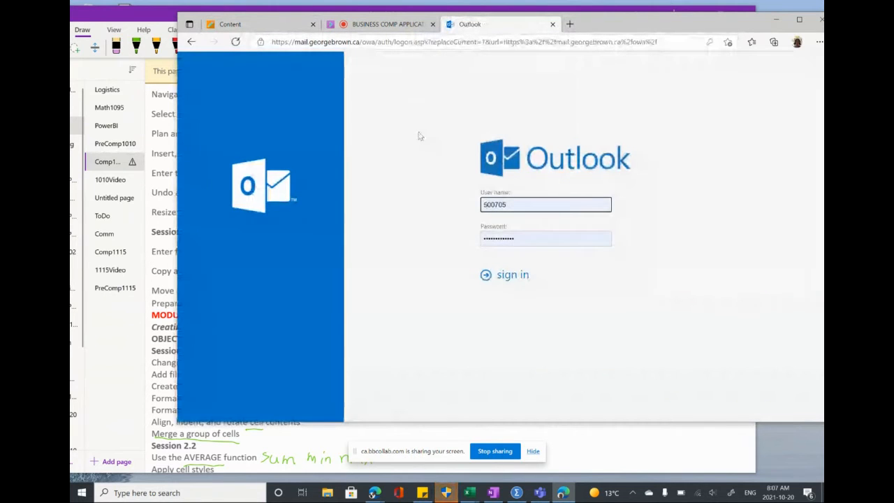
pyautogui.click(511, 281)
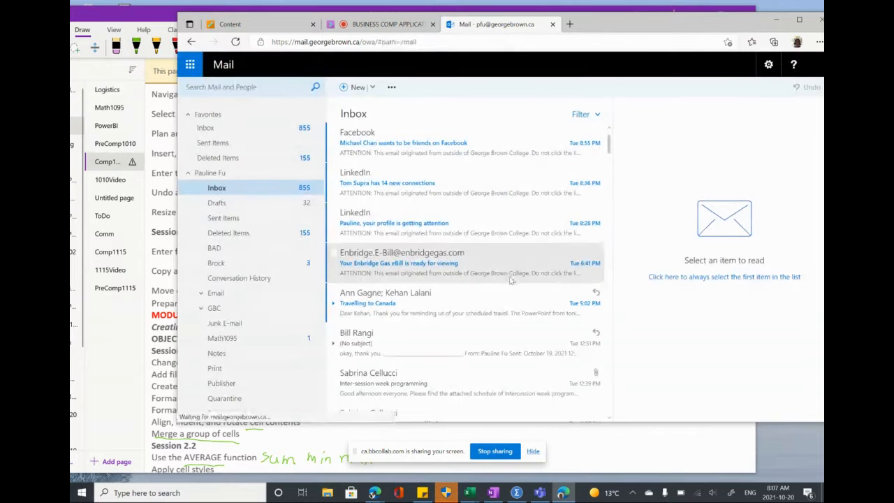
# - Start a new email and paste the copied Week 7 announcement text into its body
pyautogui.click(344, 88)
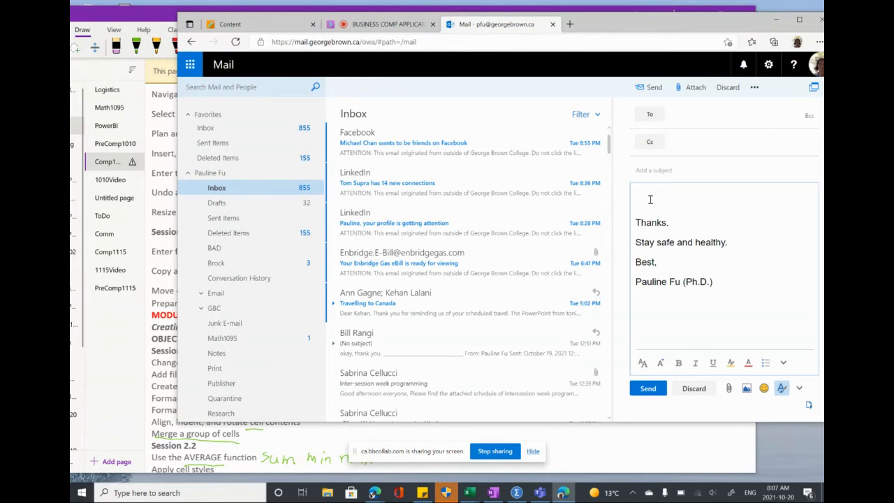
pyautogui.hotkey('ctrl', 'v')
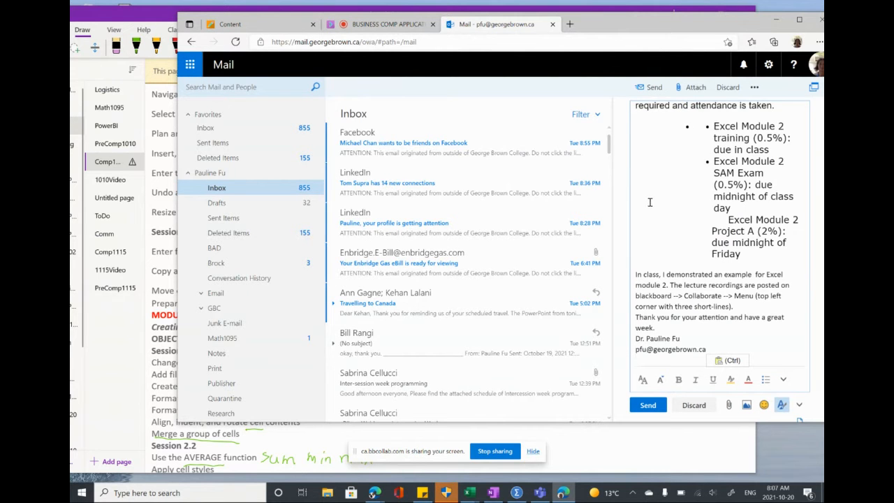
pyautogui.scroll(5, 650, 202)
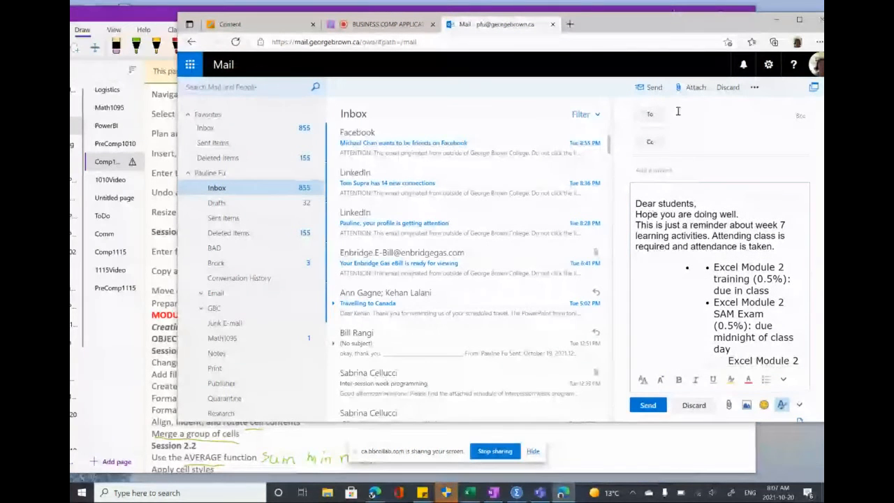
pyautogui.click(675, 115)
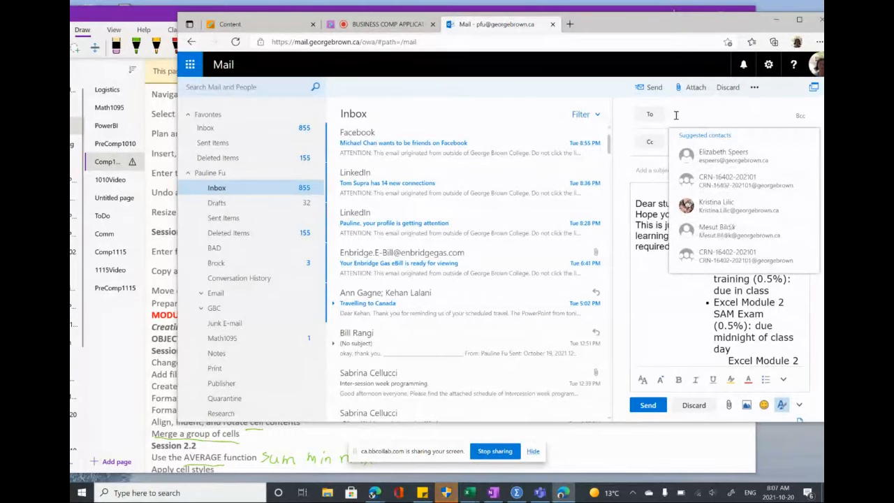
pyautogui.write('CRN')
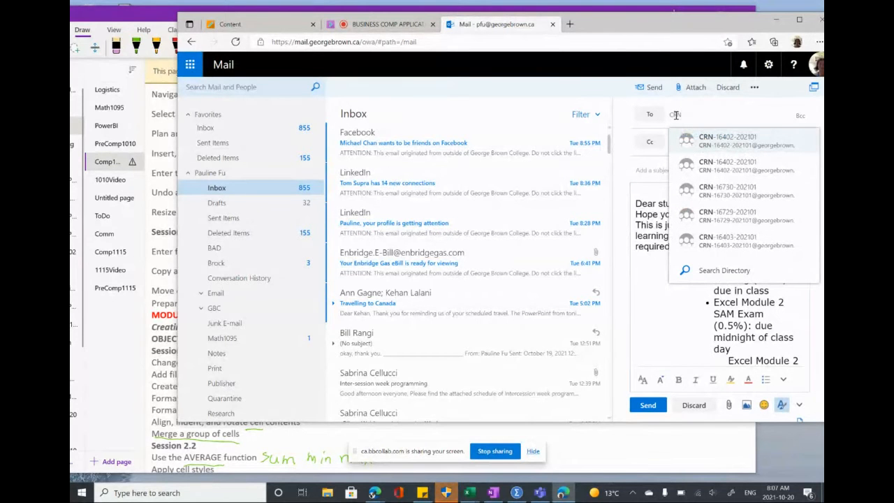
pyautogui.click(723, 214)
pyautogui.click(678, 190)
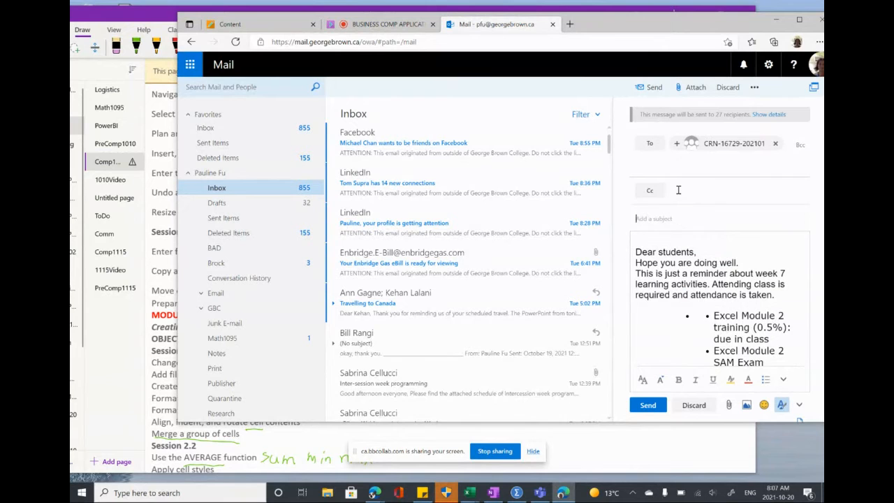
pyautogui.write('Comp1010 Week 7')
pyautogui.click(639, 409)
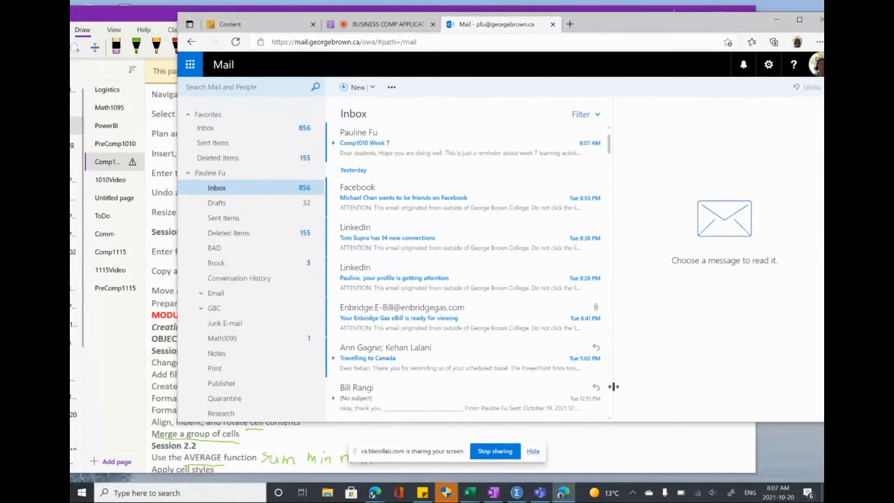
# - Switch to the Collaborate session and check the participants in its attendee list
pyautogui.click(268, 26)
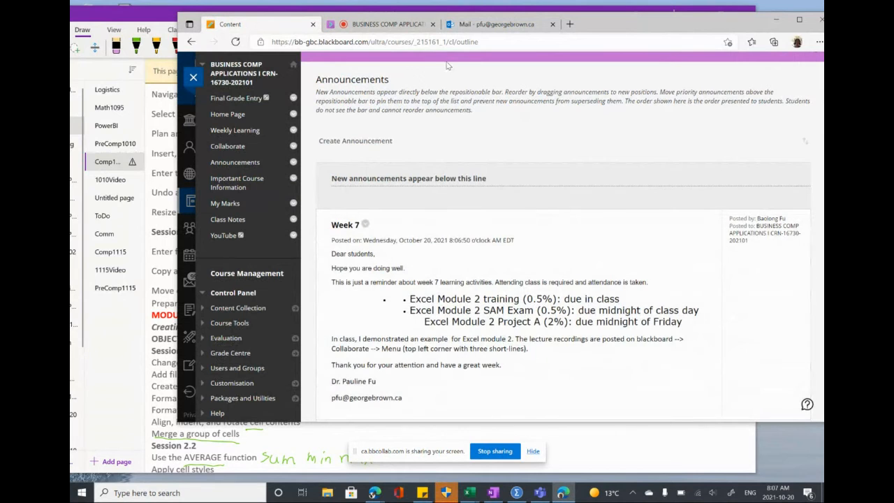
pyautogui.click(388, 24)
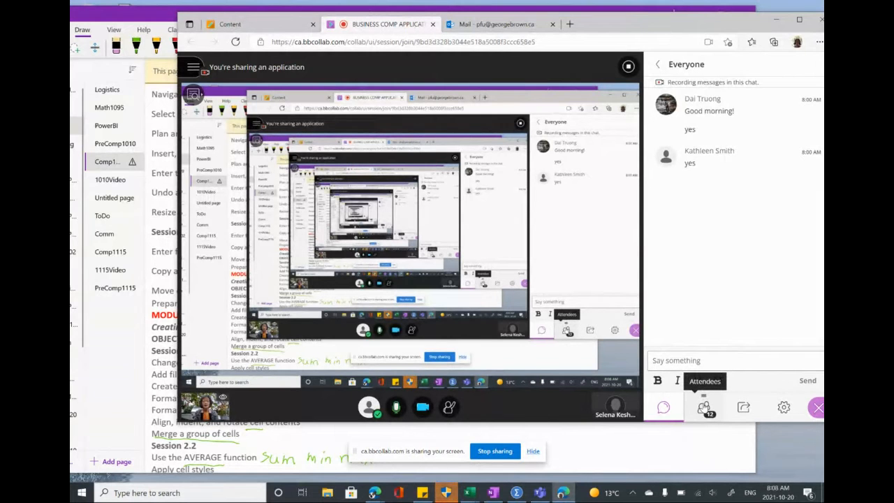
pyautogui.click(704, 407)
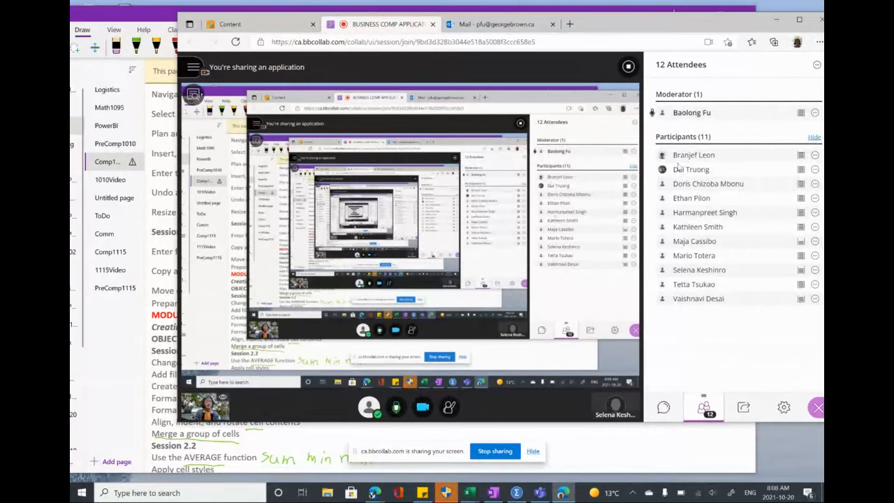
pyautogui.moveTo(659, 136); pyautogui.dragTo(792, 308)
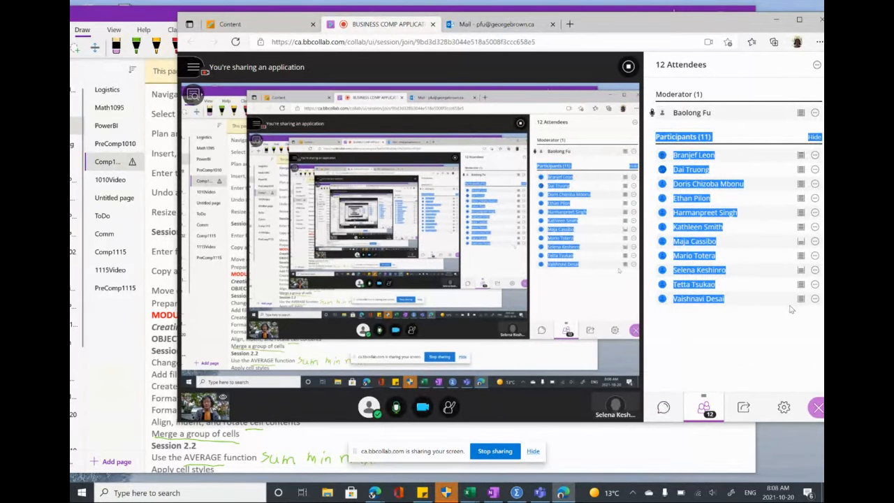
pyautogui.click(789, 310)
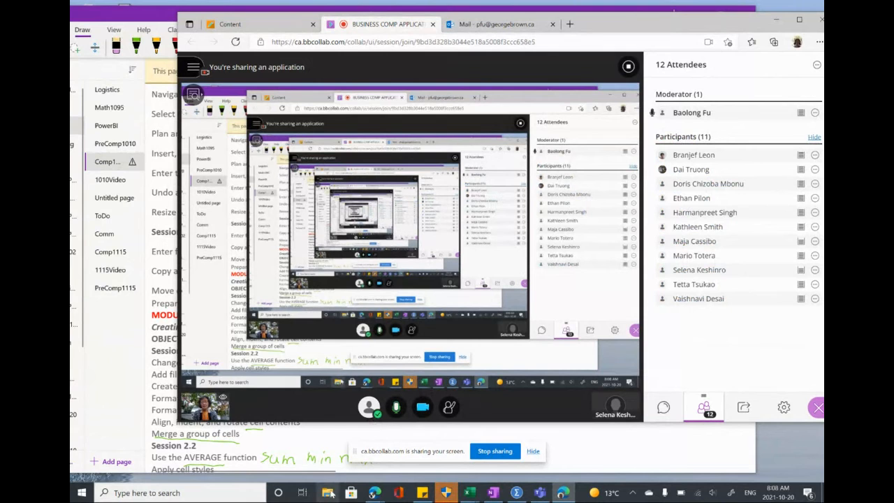
# - Open File Explorer and browse to the comp1010 folder under C:, PF, GBC, f21
pyautogui.rightClick(327, 494)
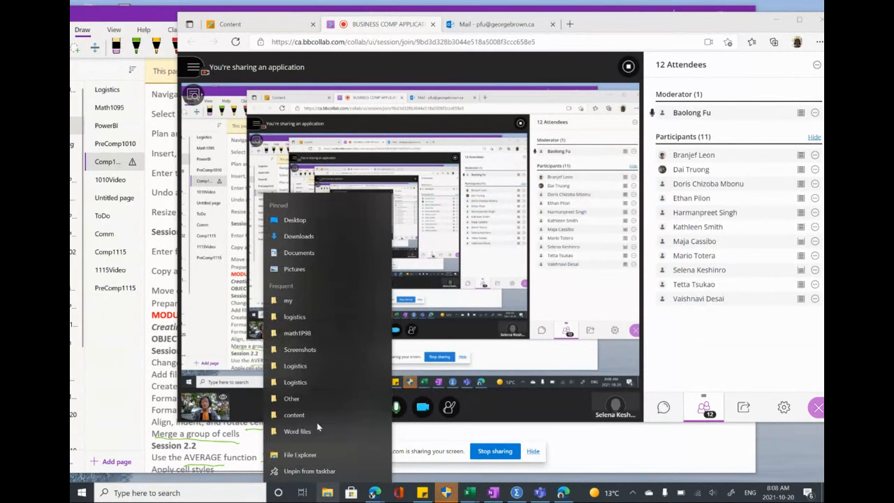
pyautogui.click(288, 317)
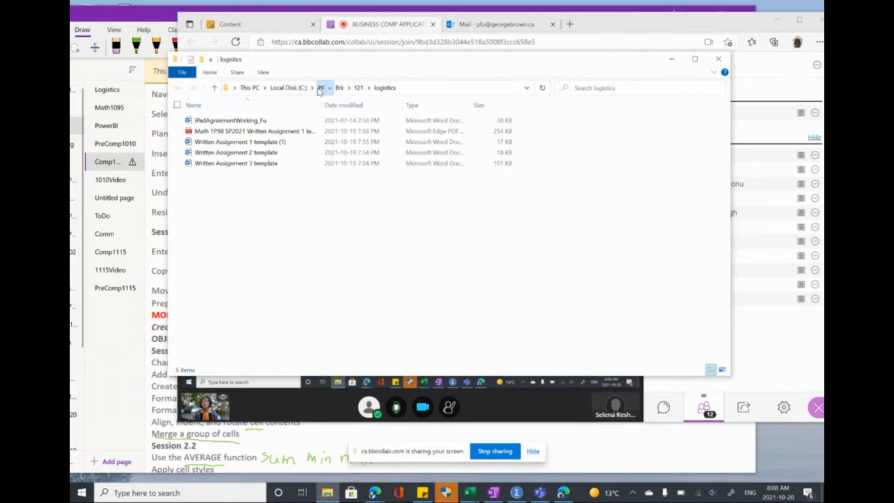
pyautogui.click(320, 88)
pyautogui.doubleClick(199, 132)
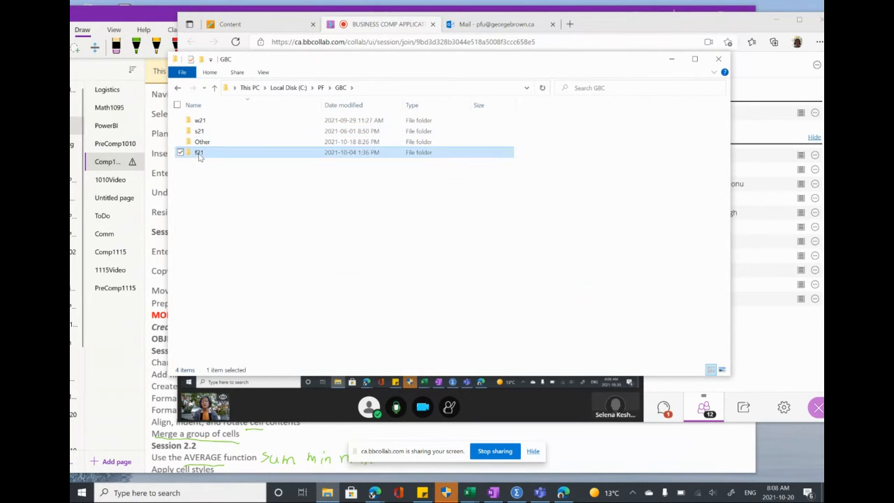
pyautogui.doubleClick(200, 153)
pyautogui.doubleClick(210, 132)
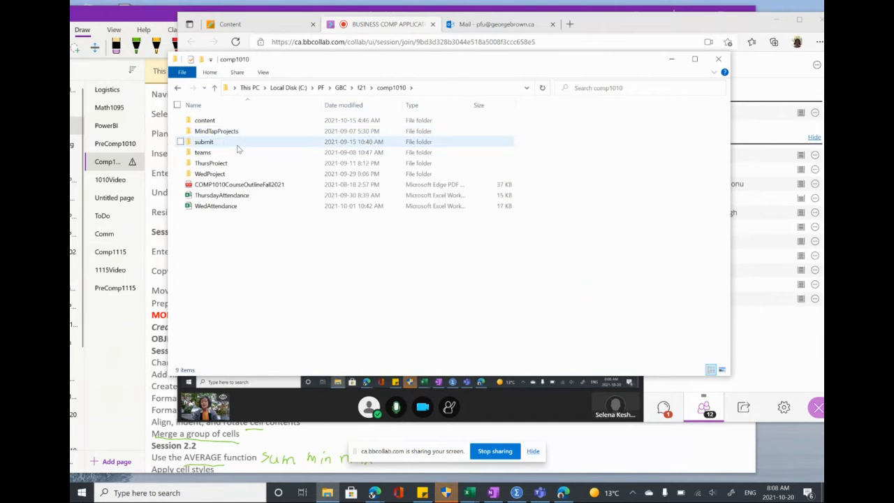
# - Open the WedAttendance workbook, clearing the unfinished =binom.dist( formula from cell G9 of the AttendanceMath1095 workbook
pyautogui.doubleClick(222, 210)
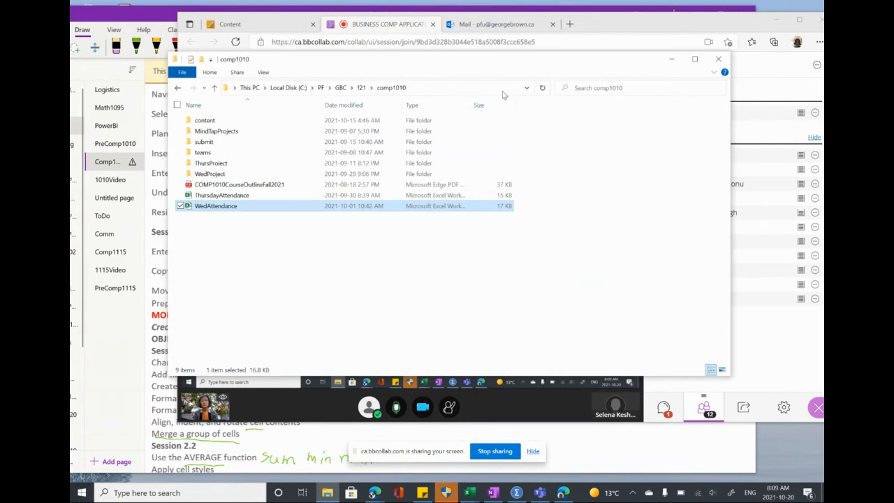
pyautogui.moveTo(676, 26); pyautogui.dragTo(649, 59)
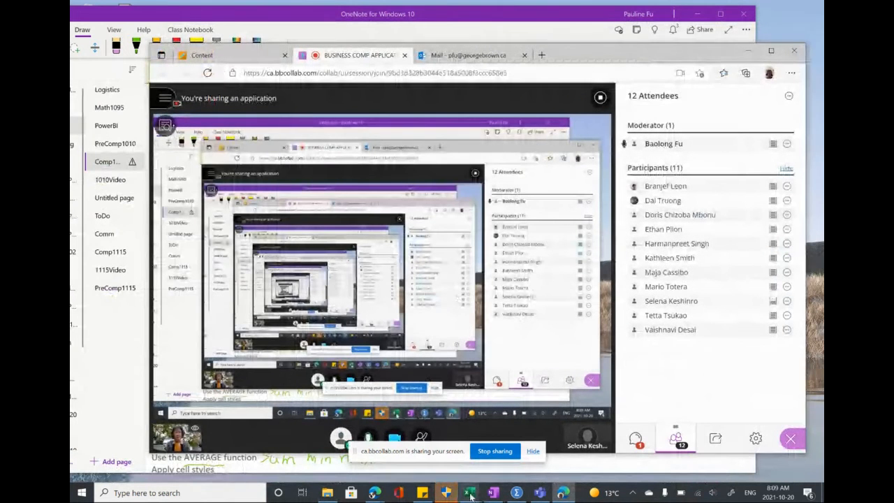
pyautogui.moveTo(469, 494)
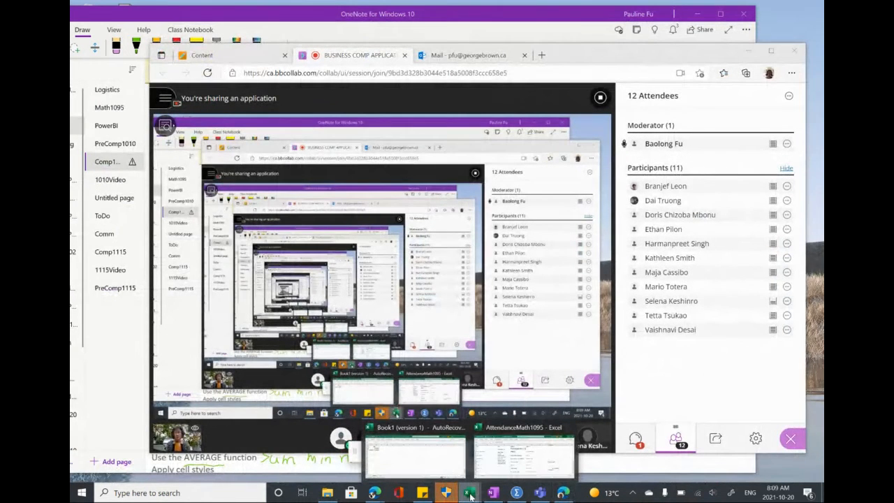
pyautogui.click(504, 474)
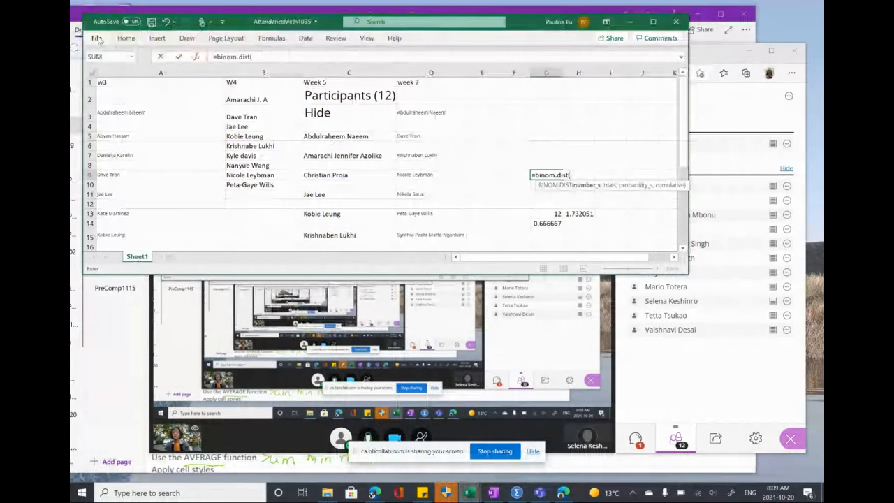
pyautogui.click(97, 39)
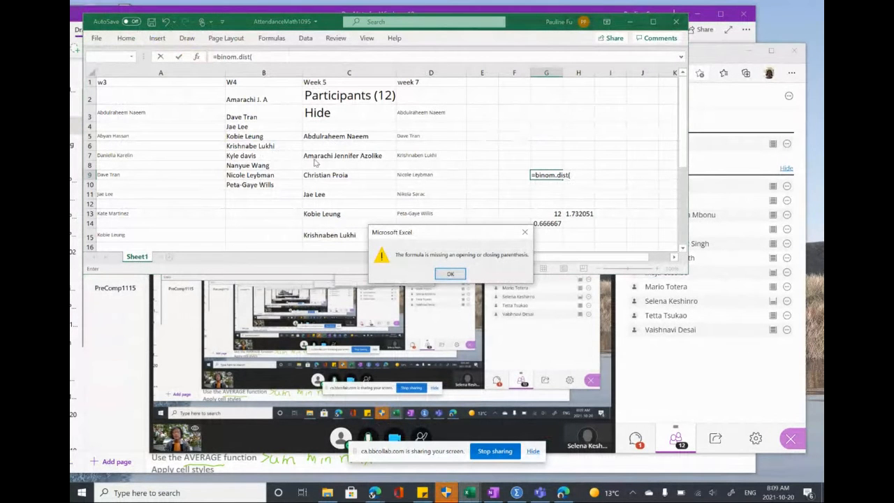
pyautogui.click(450, 274)
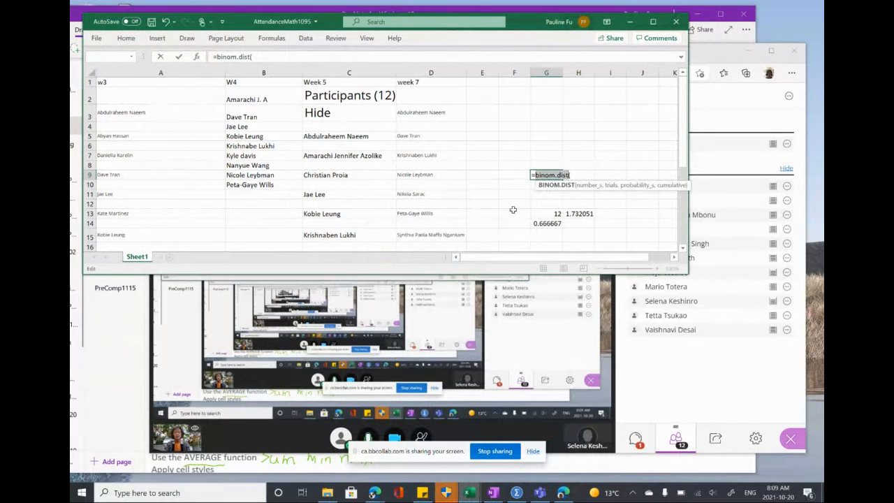
pyautogui.press('BackSpace')
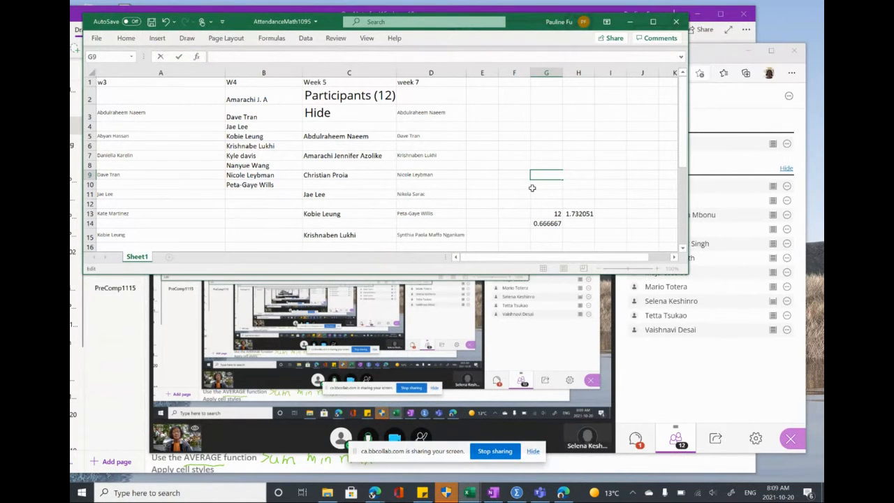
pyautogui.click(532, 188)
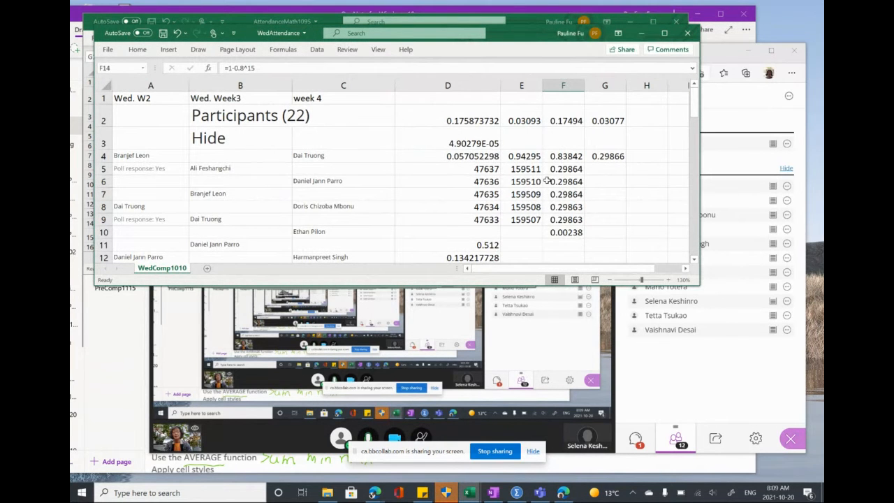
# - Delete the leftover calculations from row 2 downward in columns D to G, beside the attendance lists in WedAttendance
pyautogui.hscroll(2, 548, 181)
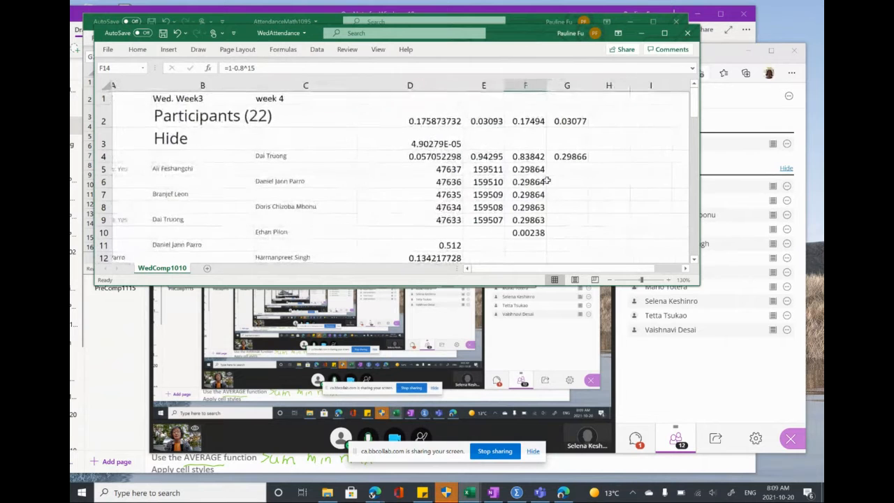
pyautogui.hscroll(-3, 548, 181)
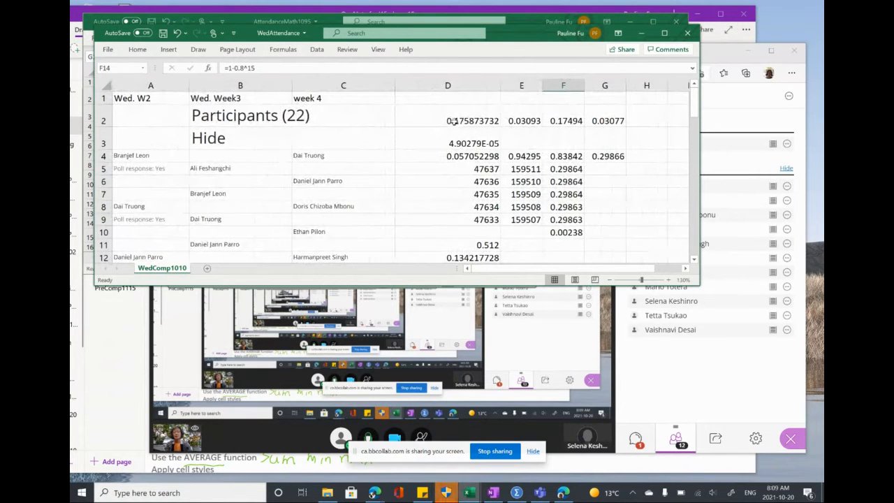
pyautogui.moveTo(450, 119); pyautogui.dragTo(612, 251)
pyautogui.press('Delete')
pyautogui.click(527, 169)
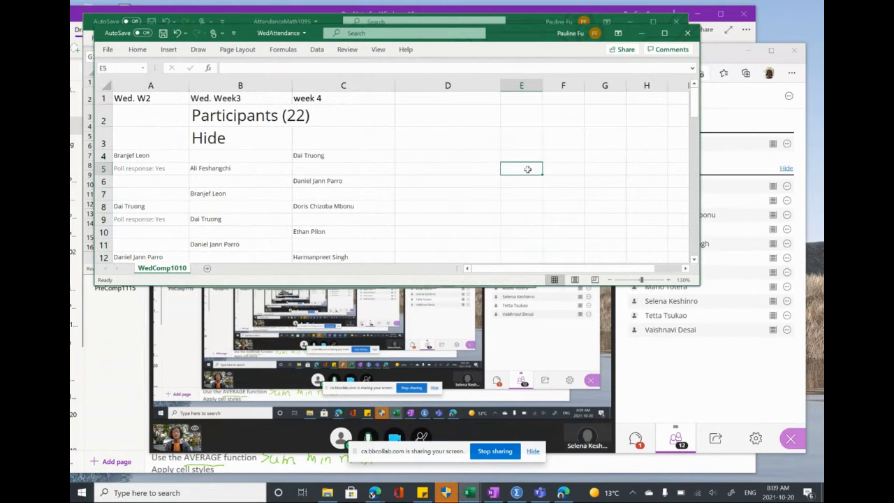
# - Enter the heading "Week 7" in cell D1 and undo the announcement text pasted beneath it
pyautogui.click(450, 98)
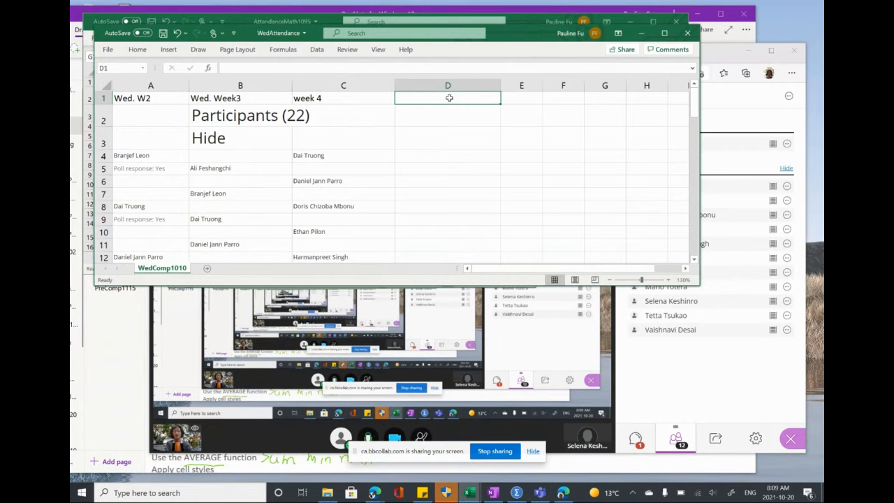
pyautogui.write('Week 7')
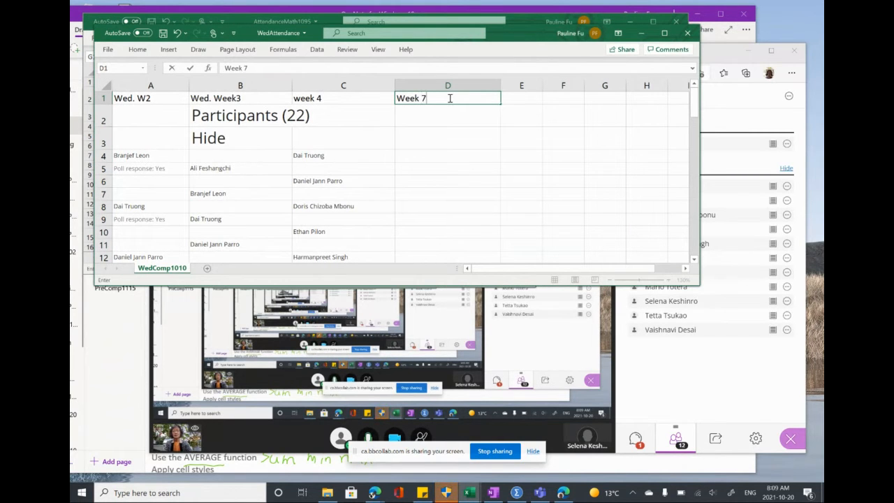
pyautogui.press('Return')
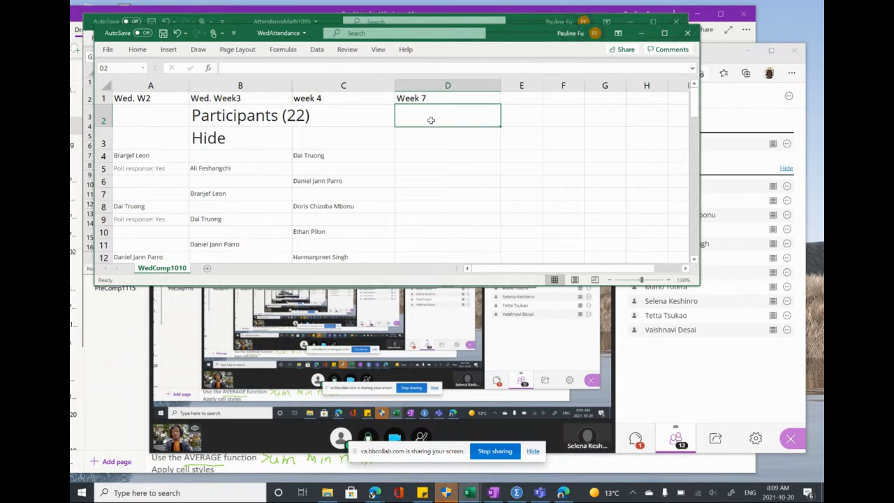
pyautogui.hotkey('ctrl', 'v')
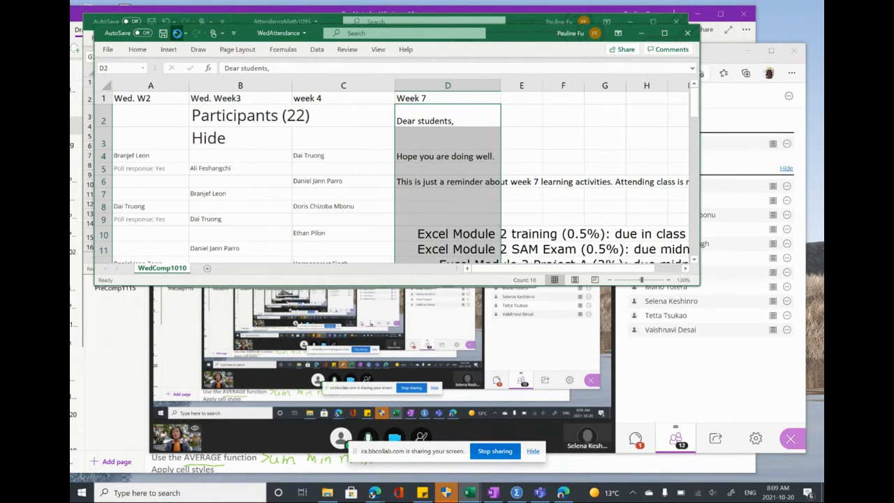
pyautogui.click(177, 33)
# - Copy the full participant list from the Collaborate session, paste it into WedAttendance from cell D2, and review the pasted names
pyautogui.click(695, 385)
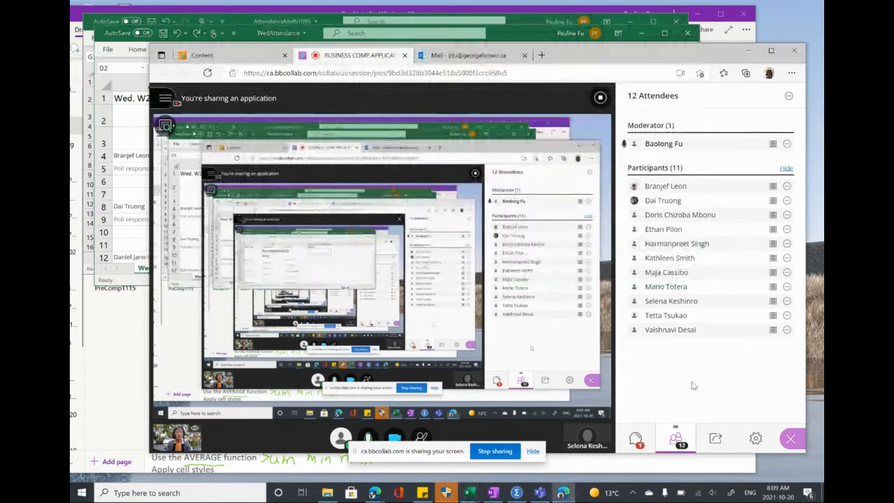
pyautogui.moveTo(628, 166); pyautogui.dragTo(780, 342)
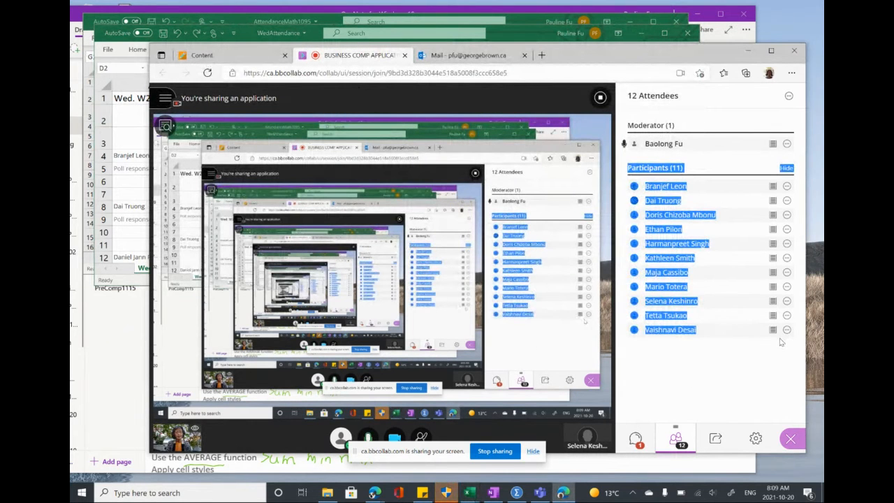
pyautogui.rightClick(670, 315)
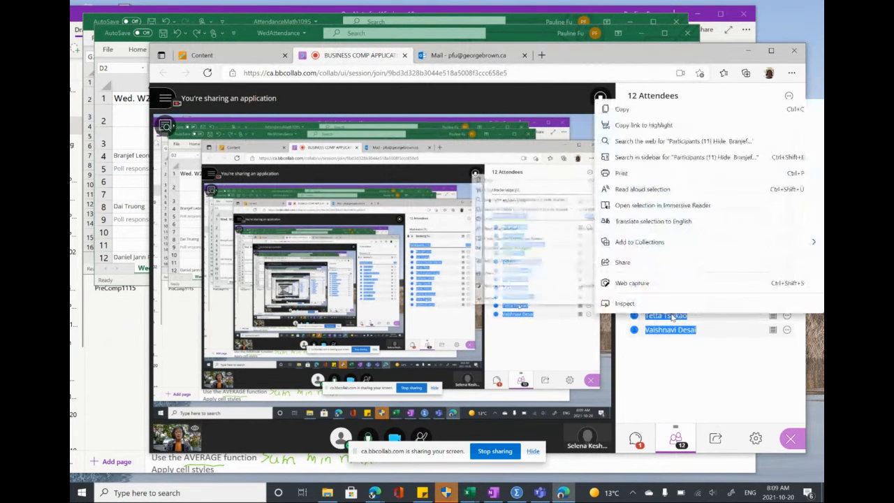
pyautogui.click(622, 110)
pyautogui.click(522, 38)
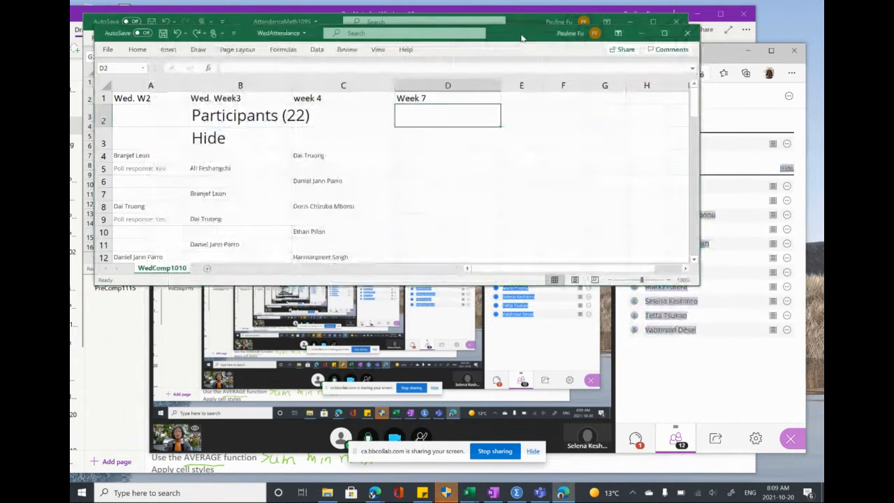
pyautogui.hotkey('ctrl', 'v')
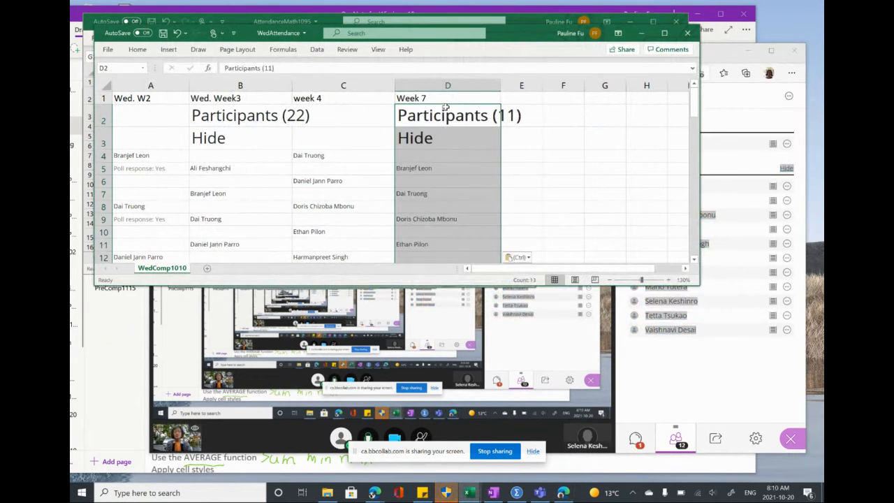
pyautogui.scroll(-3, 493, 191)
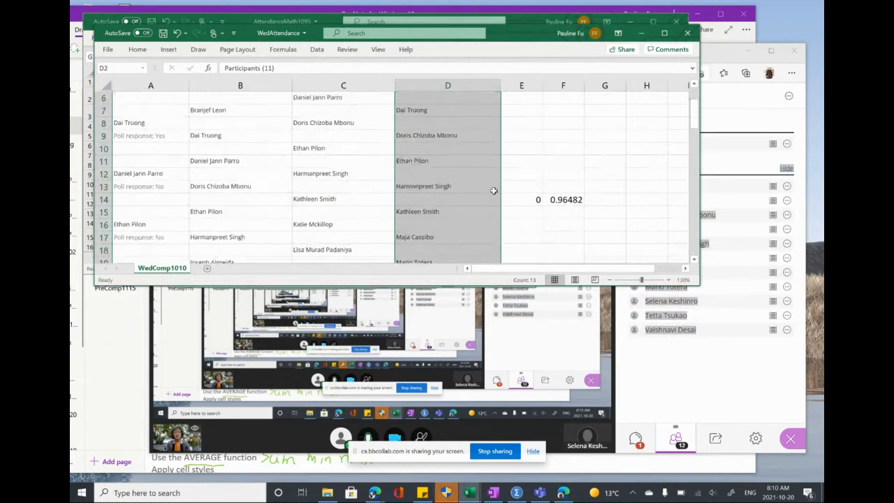
pyautogui.scroll(-2, 503, 168)
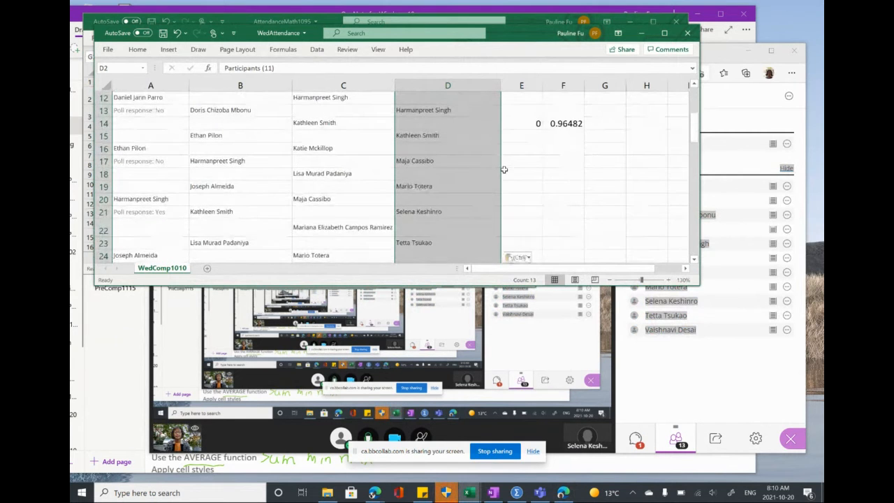
pyautogui.scroll(4, 626, 92)
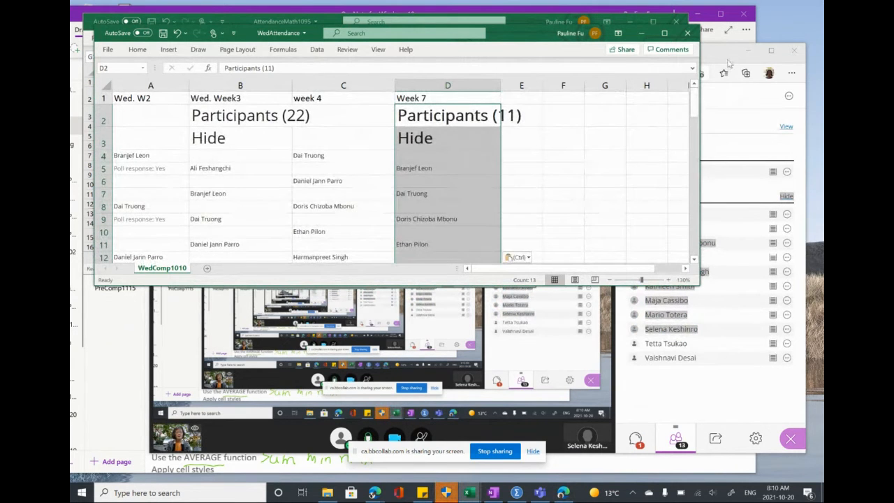
# - Return to the Collaborate session and check the messages in the Everyone chat
pyautogui.click(653, 380)
pyautogui.click(636, 440)
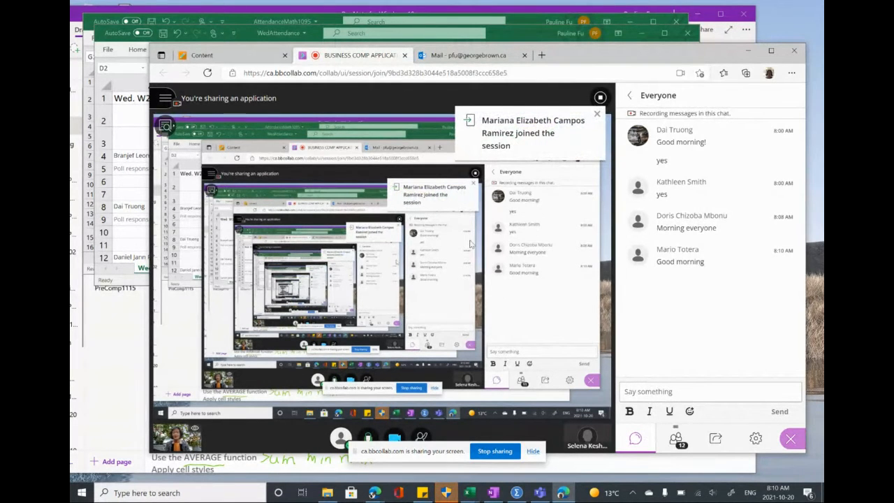
pyautogui.click(98, 256)
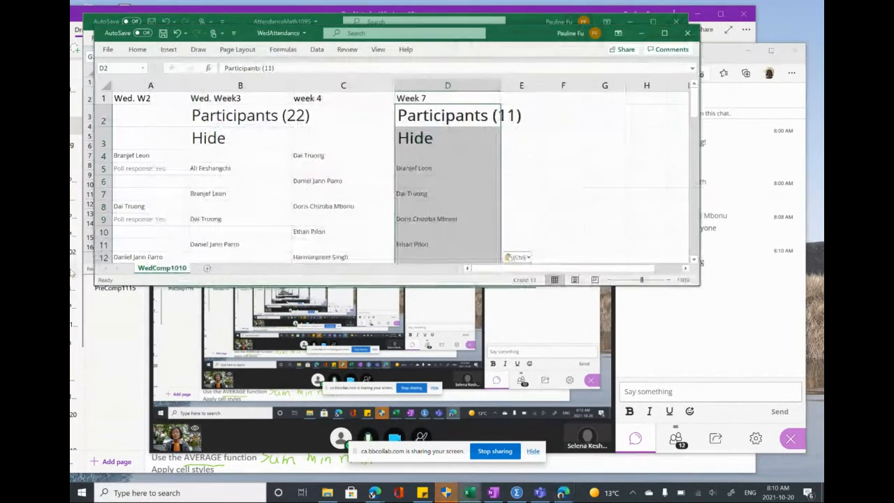
# - Switch to the OneNote course page and circle and underline the handwritten "week 7" beside Module 2 with the green pen
pyautogui.click(106, 329)
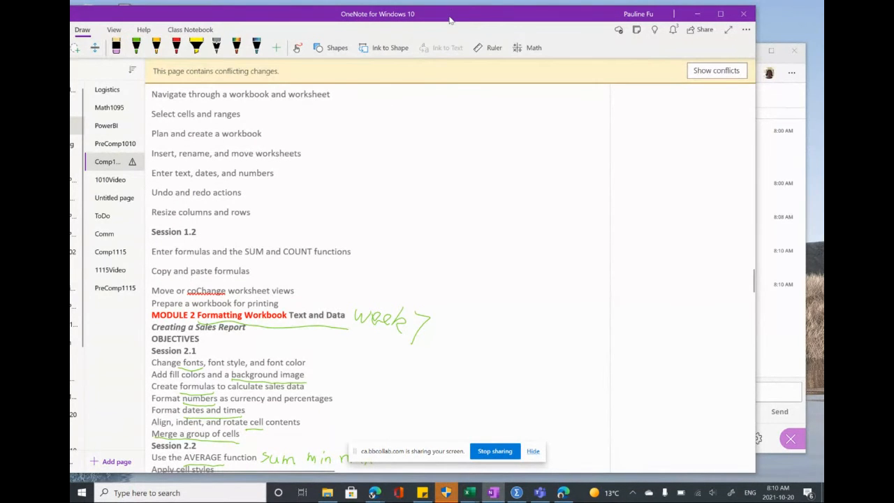
pyautogui.moveTo(451, 19); pyautogui.dragTo(463, 14)
pyautogui.scroll(-2, 420, 241)
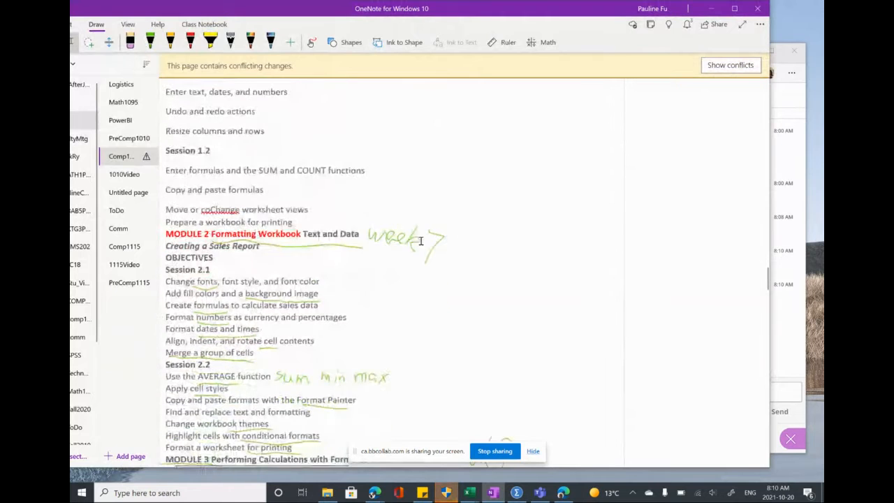
pyautogui.scroll(-1, 421, 241)
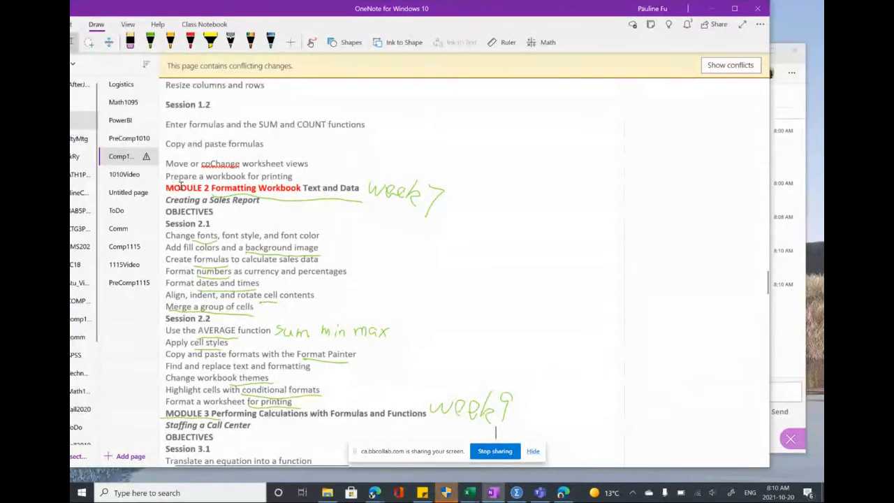
pyautogui.click(150, 42)
pyautogui.moveTo(419, 221)
pyautogui.mouseDown()
pyautogui.moveTo(422, 165)
pyautogui.moveTo(410, 228)
pyautogui.mouseUp()
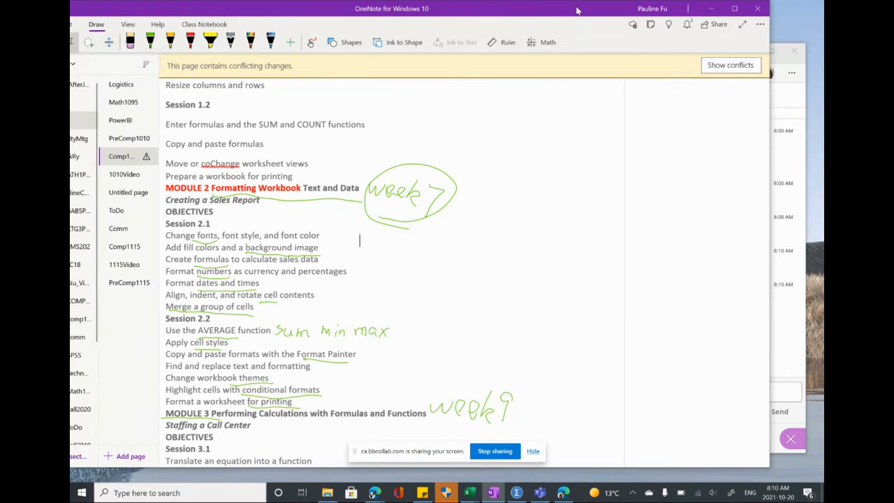
# - Move the OneNote window out of the way and minimise the WedAttendance and AttendanceMath1095 workbooks
pyautogui.moveTo(577, 10); pyautogui.dragTo(564, 53)
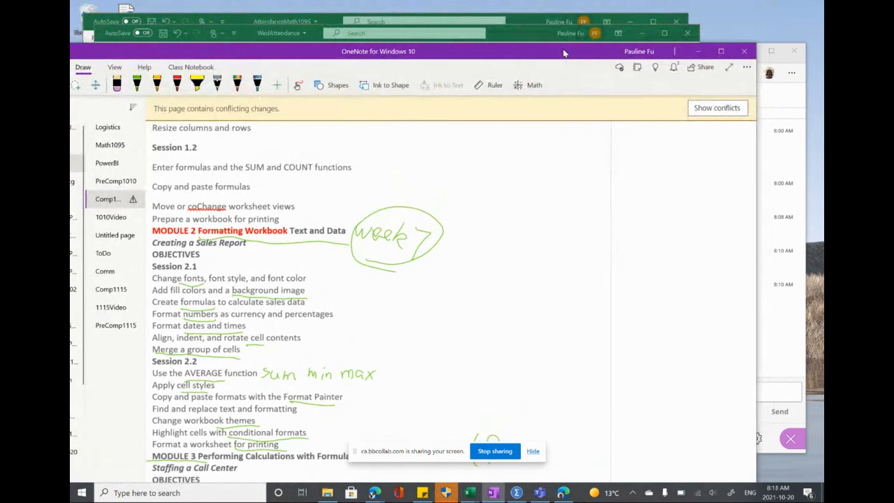
pyautogui.click(520, 35)
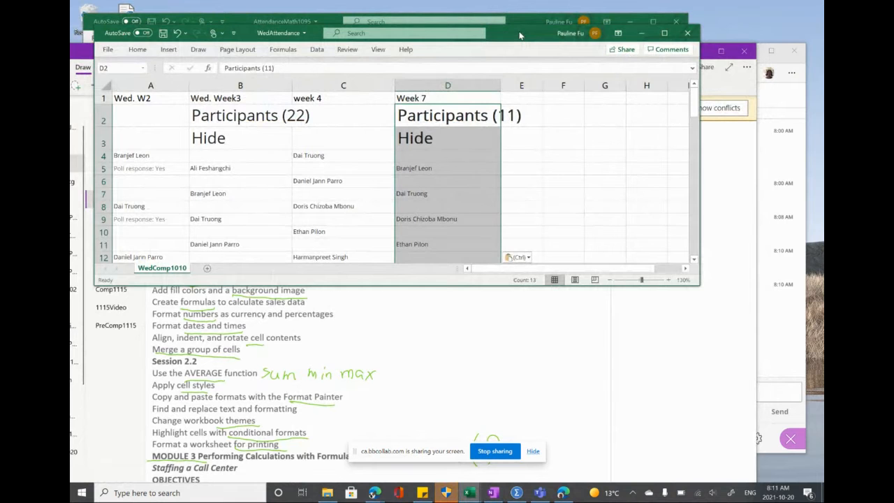
pyautogui.click(641, 35)
pyautogui.click(630, 22)
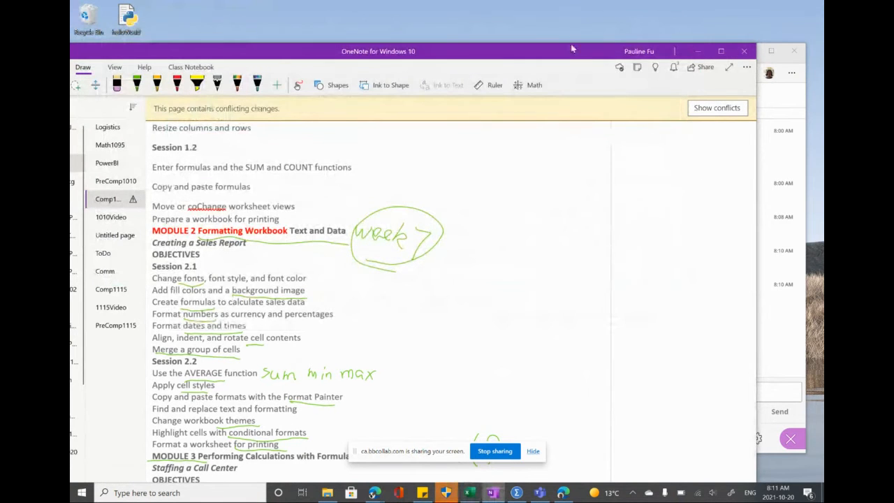
# - Rearrange the OneNote and Collaborate windows so the Module 2 notes stay readable with the session in front
pyautogui.moveTo(572, 49); pyautogui.dragTo(516, 30)
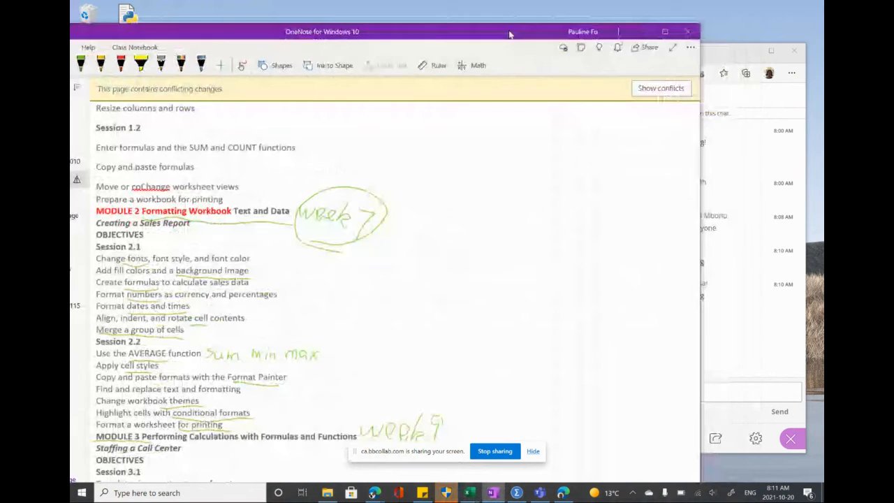
pyautogui.click(716, 49)
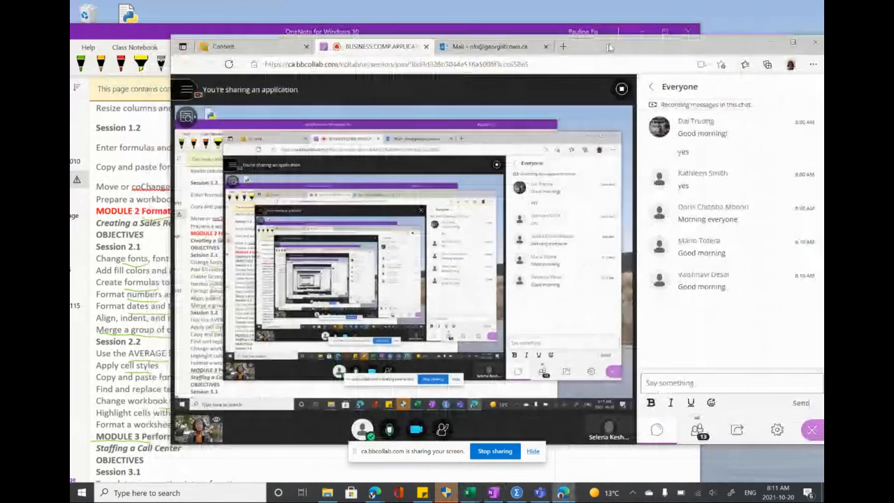
pyautogui.moveTo(609, 47); pyautogui.dragTo(676, 28)
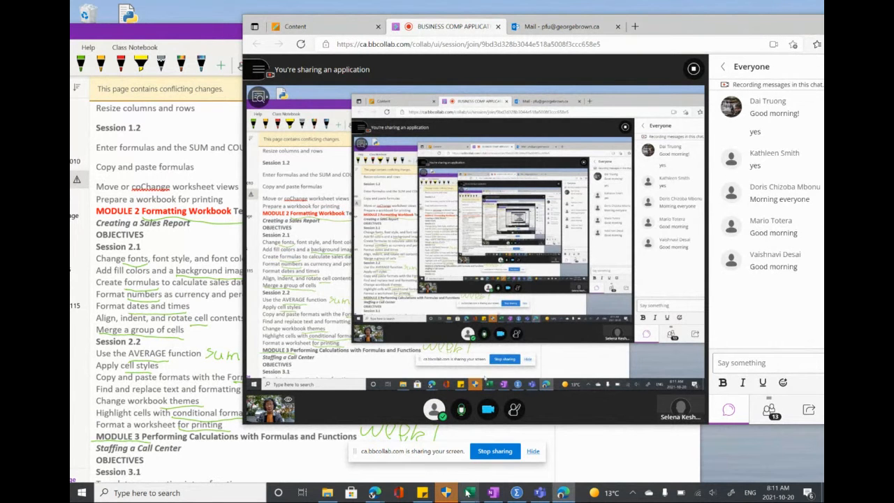
# - Switch to the recovered Book1 workbook in Excel and clear the x and p(x) table from cells A1:B3
pyautogui.moveTo(468, 496)
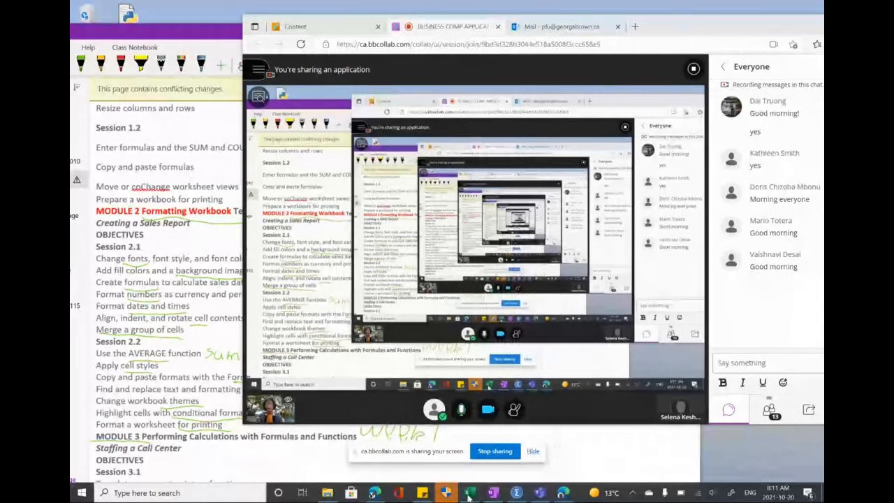
pyautogui.click(381, 460)
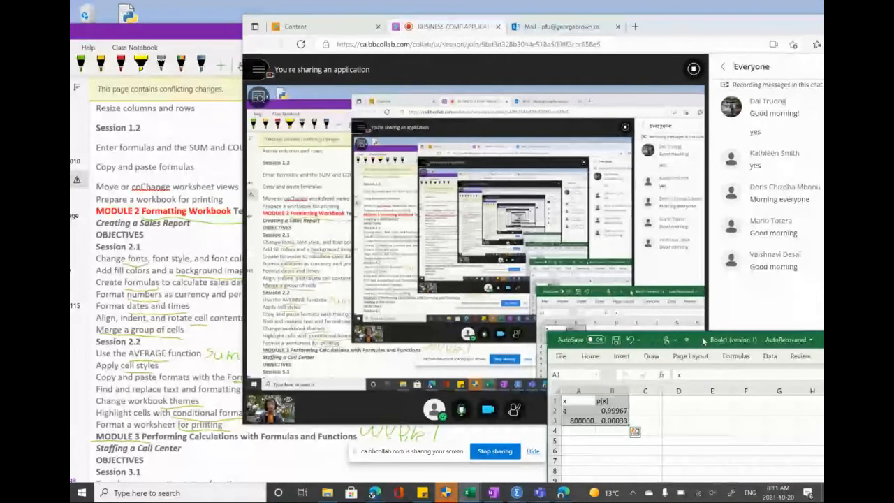
pyautogui.moveTo(703, 339); pyautogui.dragTo(232, 73)
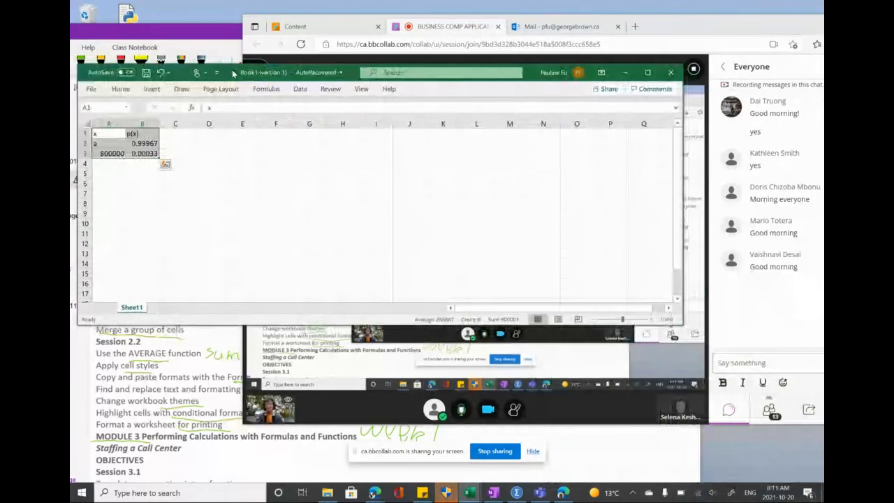
pyautogui.press('Delete')
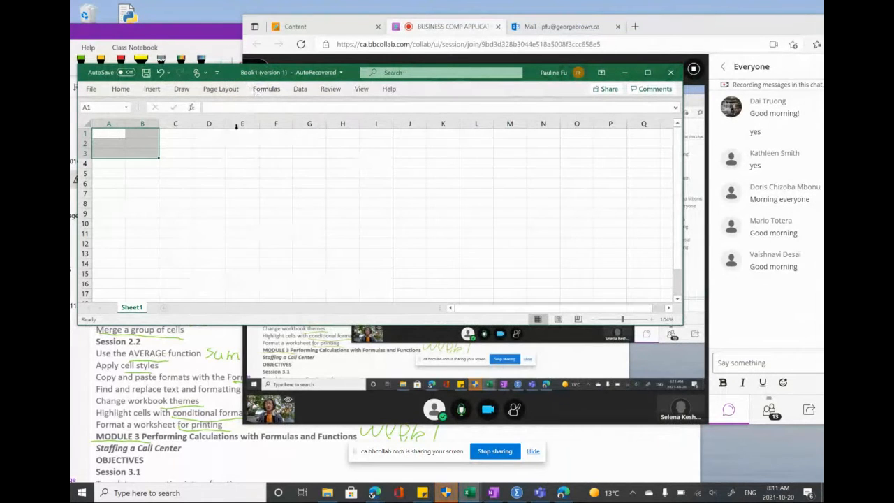
# - Enlarge the Book1 window to nearly the full screen height and set the worksheet zoom to 132%
pyautogui.click(325, 253)
pyautogui.rightClick(326, 253)
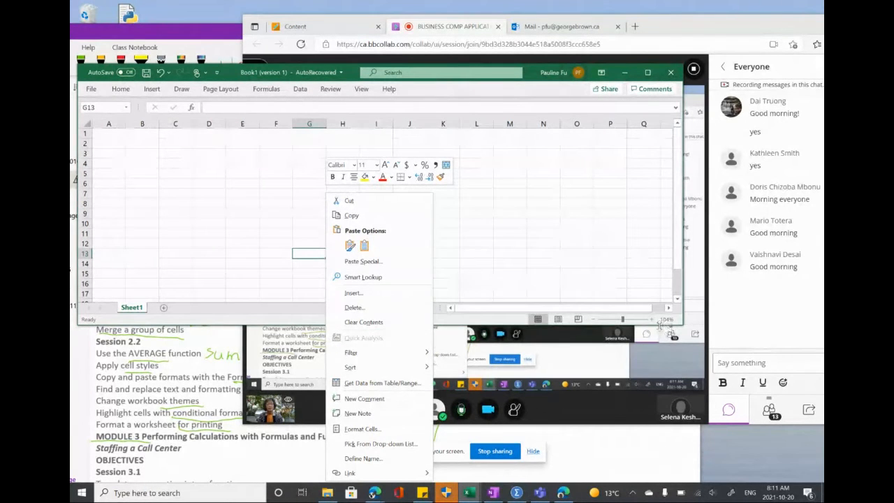
pyautogui.moveTo(660, 325); pyautogui.dragTo(629, 469)
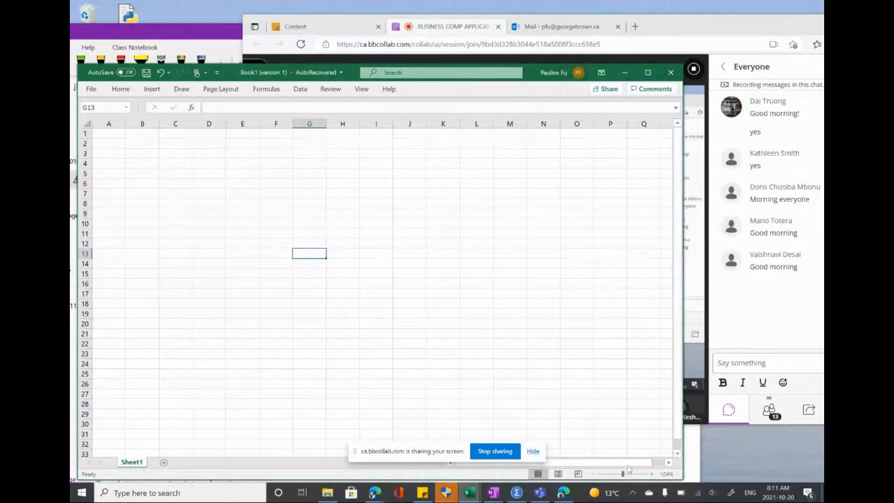
pyautogui.moveTo(346, 62); pyautogui.dragTo(345, 19)
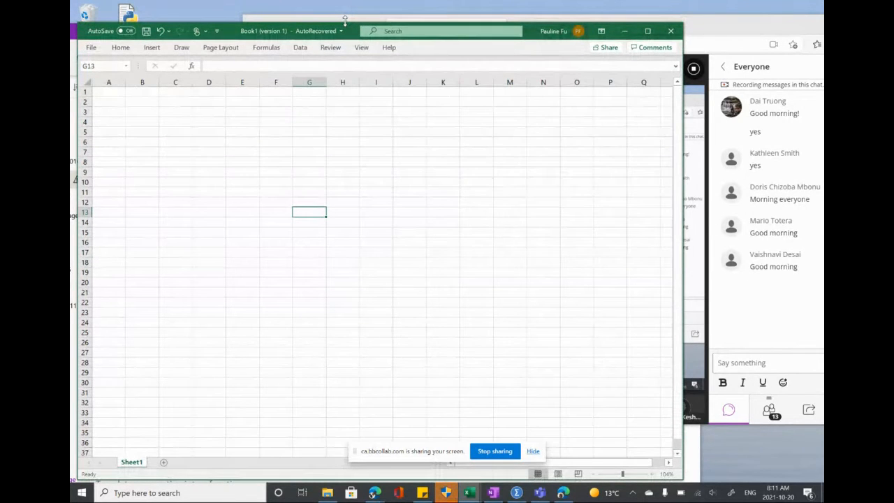
pyautogui.click(453, 251)
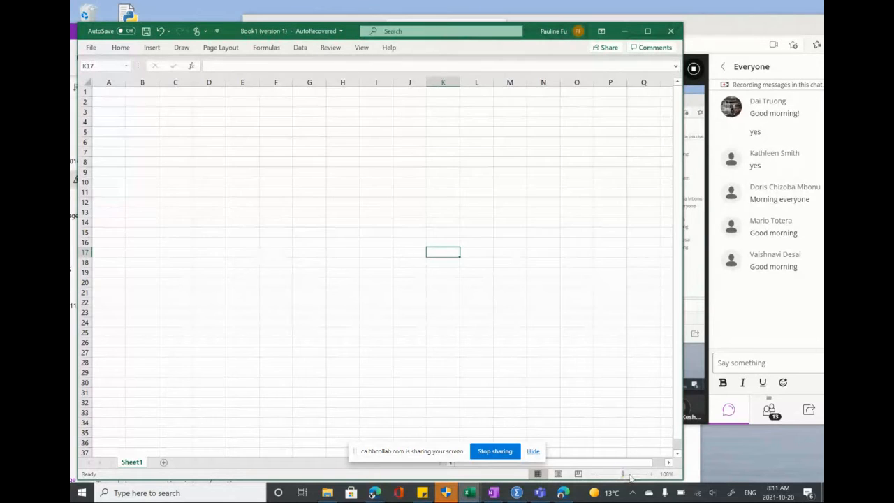
pyautogui.click(626, 475)
pyautogui.moveTo(617, 481)
pyautogui.mouseDown()
pyautogui.moveTo(626, 475)
pyautogui.moveTo(605, 475)
pyautogui.moveTo(623, 479)
pyautogui.mouseUp()
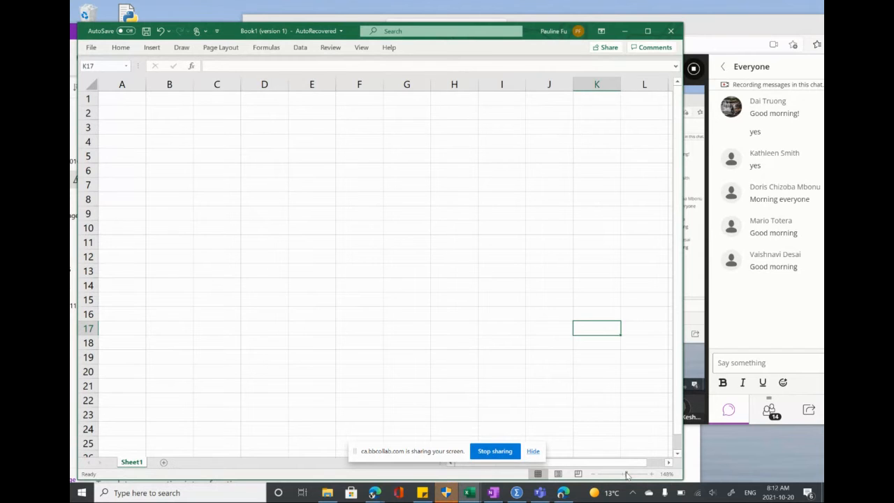
pyautogui.moveTo(626, 473); pyautogui.dragTo(625, 473)
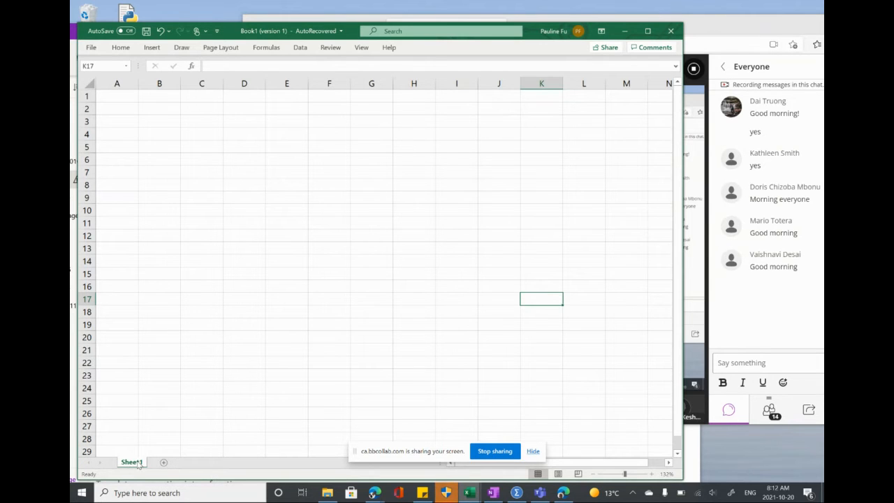
# - Rename the Sheet1 worksheet as Documentation
pyautogui.doubleClick(137, 462)
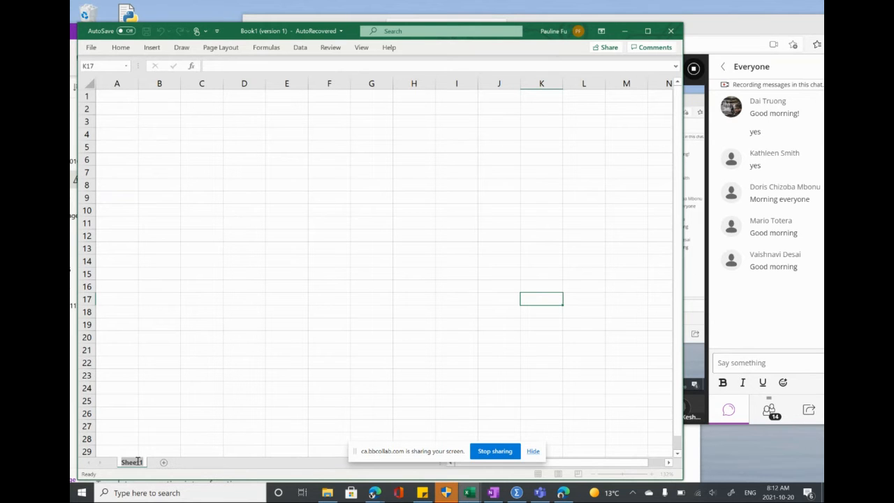
pyautogui.click(138, 461)
pyautogui.doubleClick(123, 462)
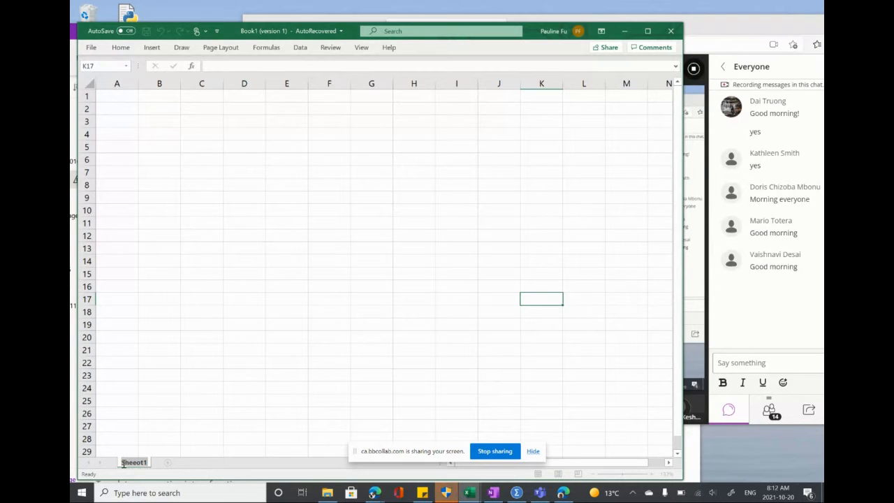
pyautogui.click(124, 463)
pyautogui.write('o')
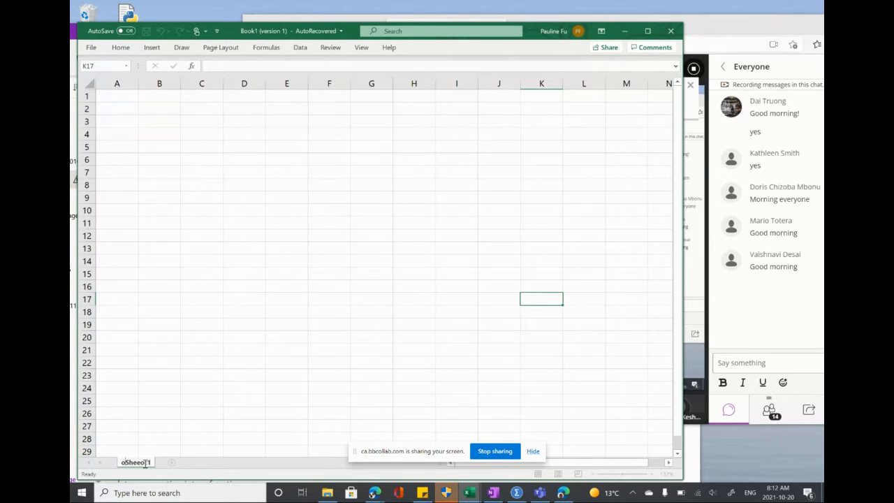
pyautogui.doubleClick(148, 462)
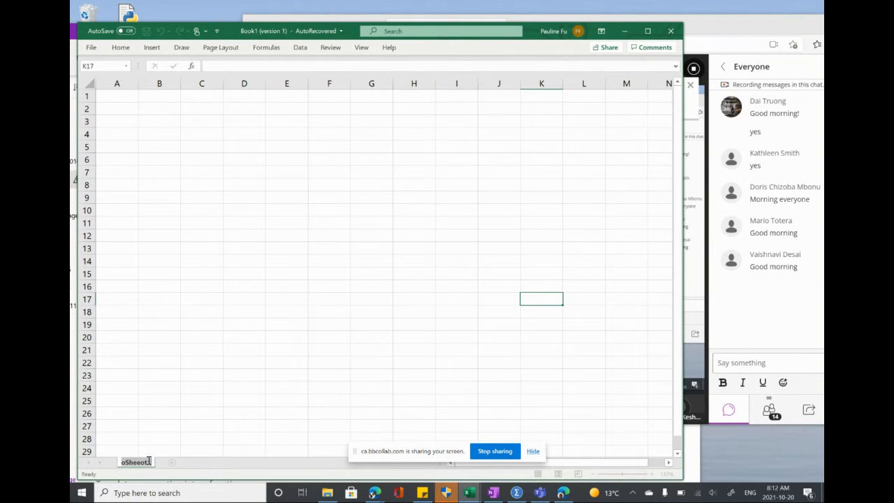
pyautogui.write('Docum')
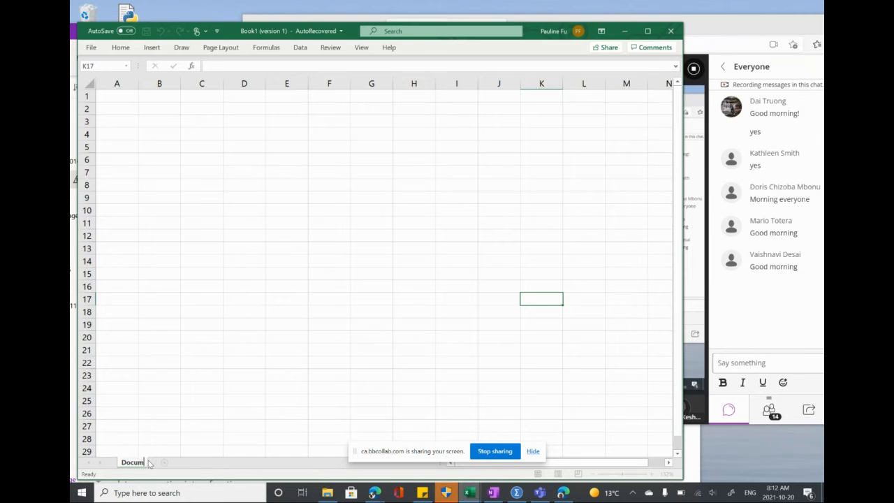
pyautogui.write('entation')
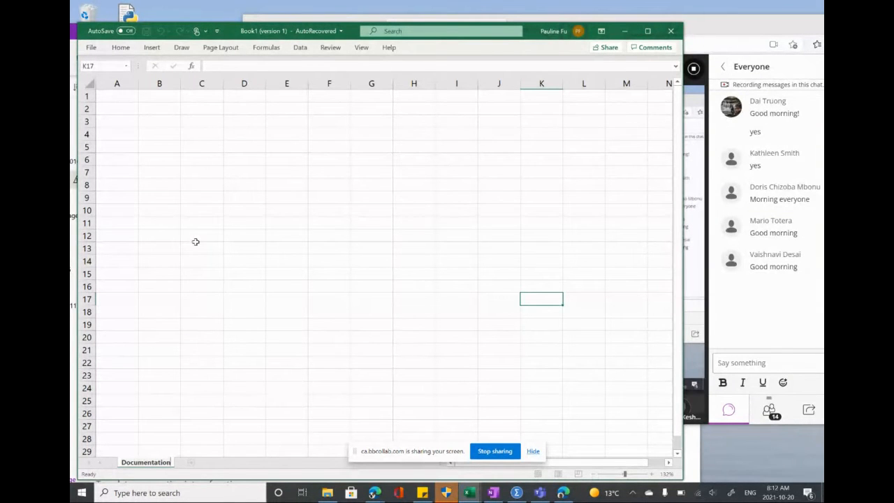
# - Enter the instructor's full name in cell A1 and widen column A so the name fits
pyautogui.click(126, 97)
pyautogui.write('Pau')
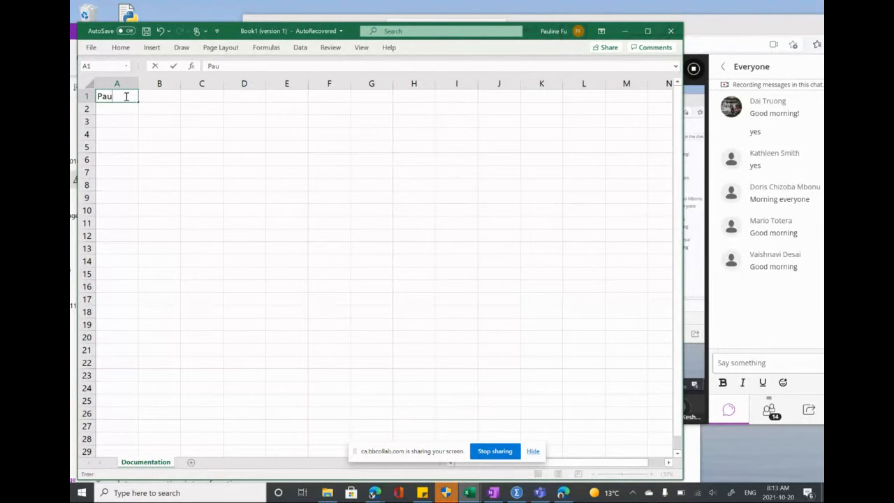
pyautogui.write('line Fu')
pyautogui.click(150, 124)
pyautogui.moveTo(144, 80); pyautogui.dragTo(143, 80)
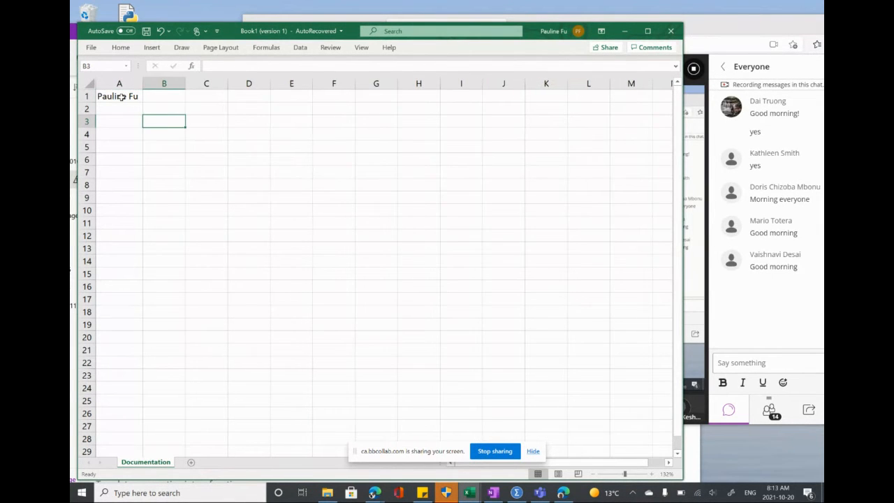
# - Format the name in cell A1 as bold with a yellow fill and widen column A a little more
pyautogui.click(121, 98)
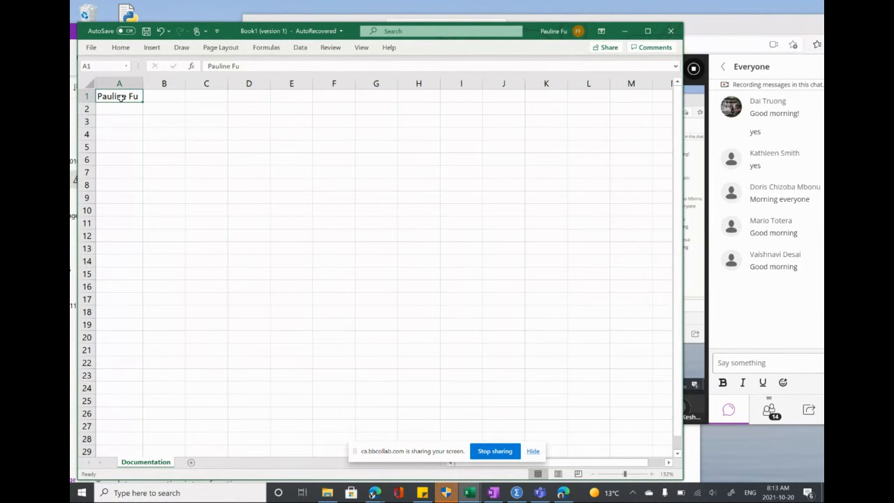
pyautogui.click(121, 47)
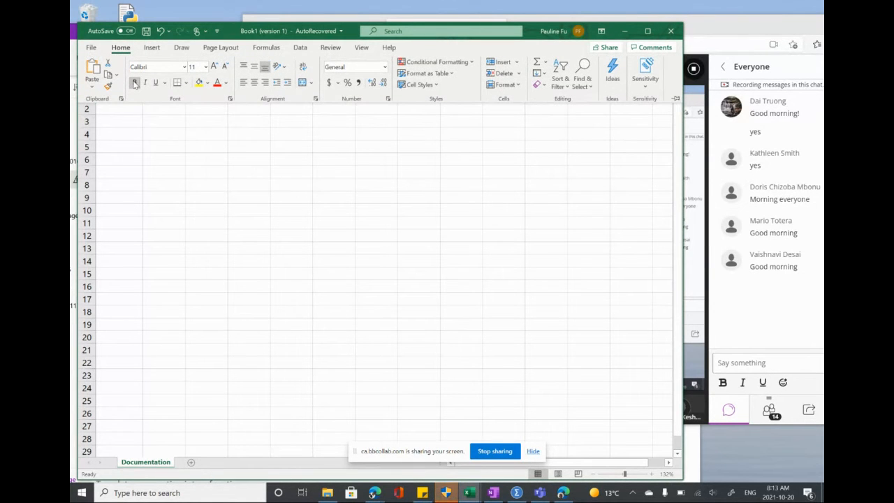
pyautogui.click(199, 83)
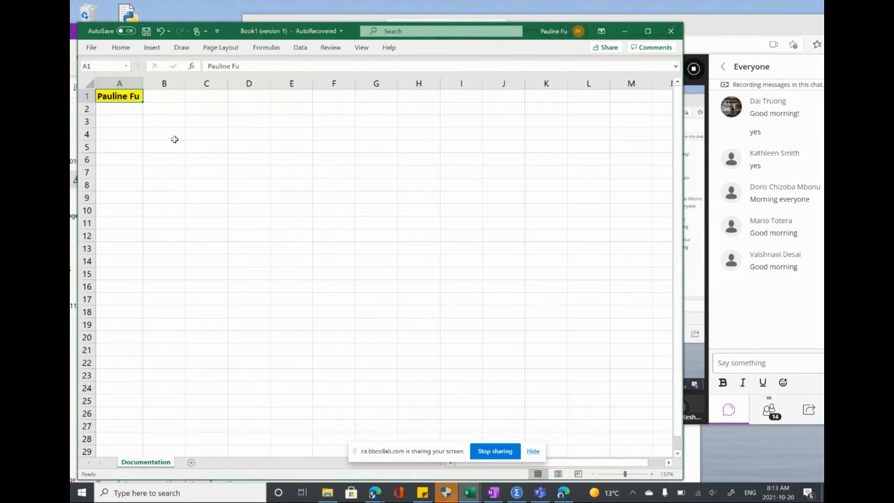
pyautogui.moveTo(144, 83); pyautogui.dragTo(154, 84)
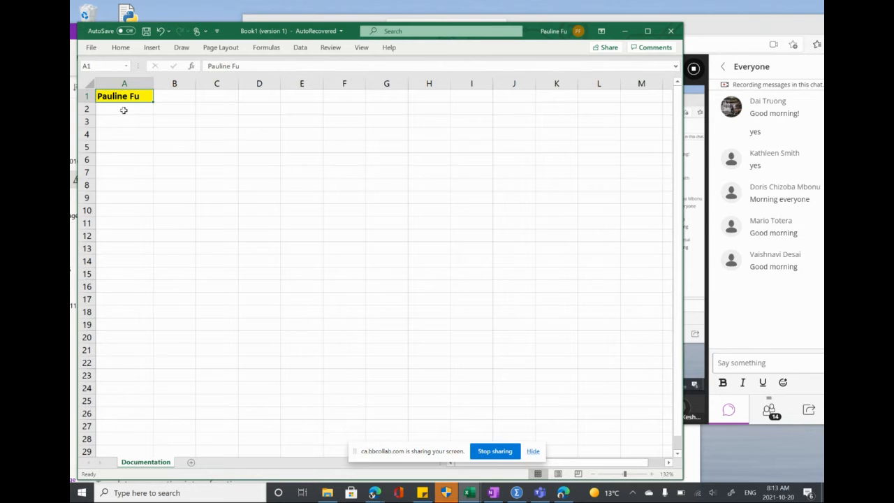
# - Enter the formula =today() in cell A2 and review it in the cell
pyautogui.click(124, 111)
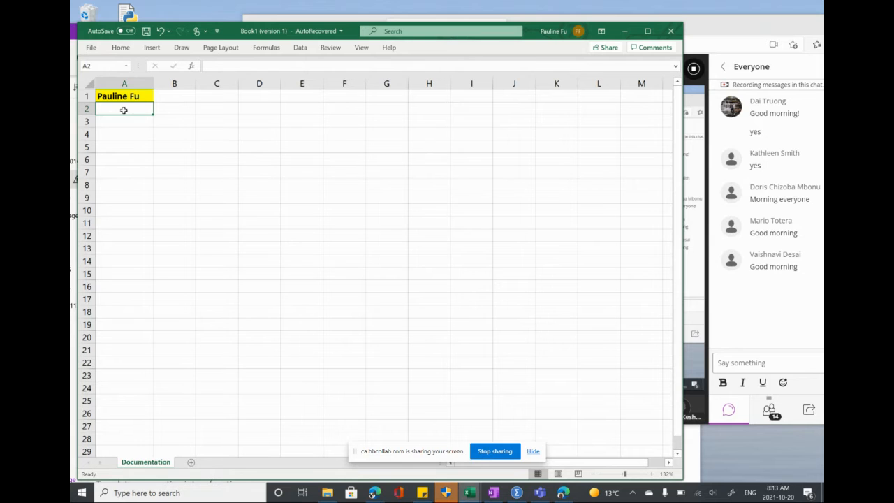
pyautogui.write('=')
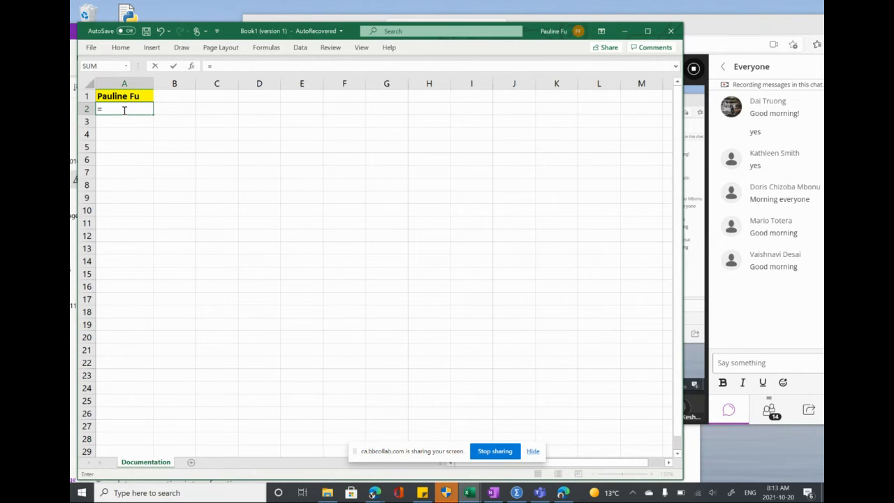
pyautogui.write('to')
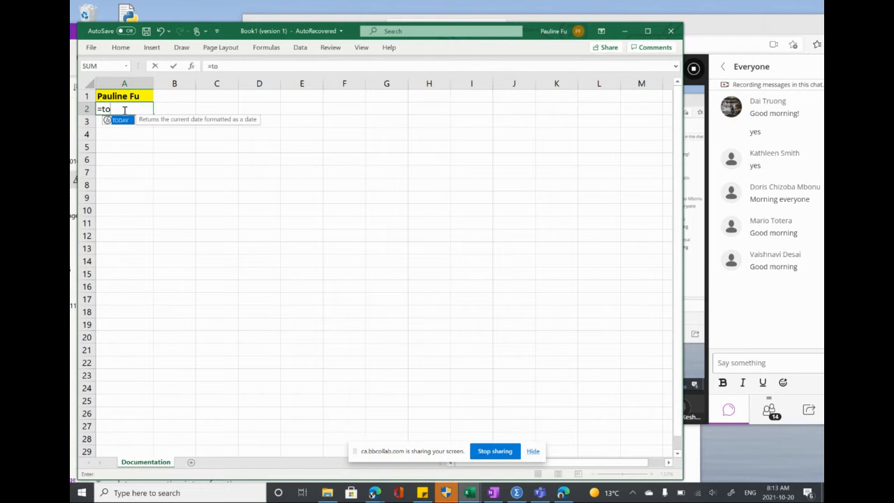
pyautogui.write('day()')
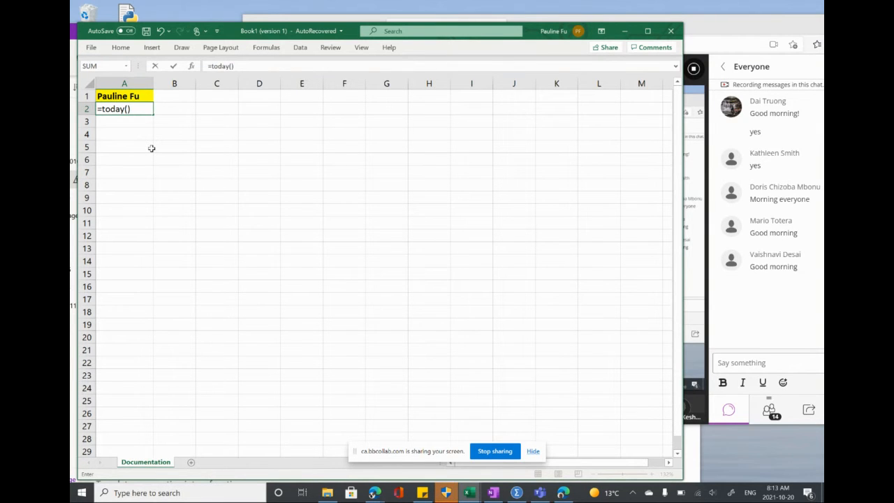
pyautogui.press('Return')
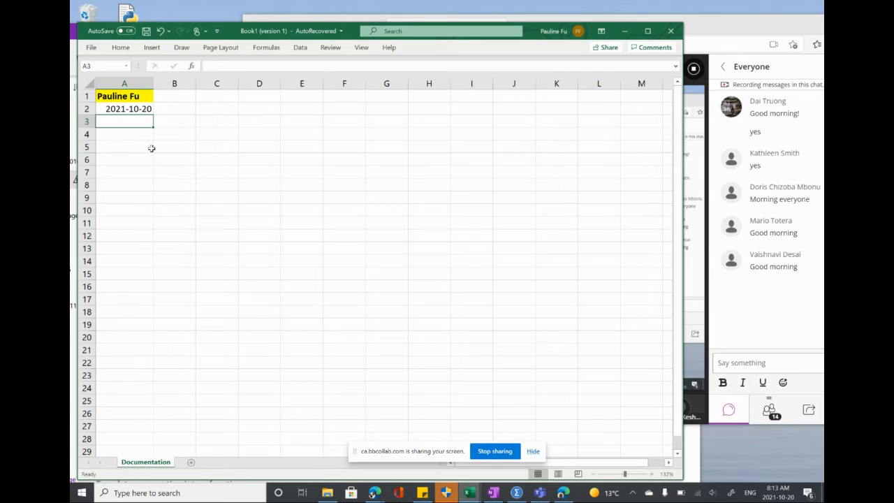
pyautogui.click(130, 108)
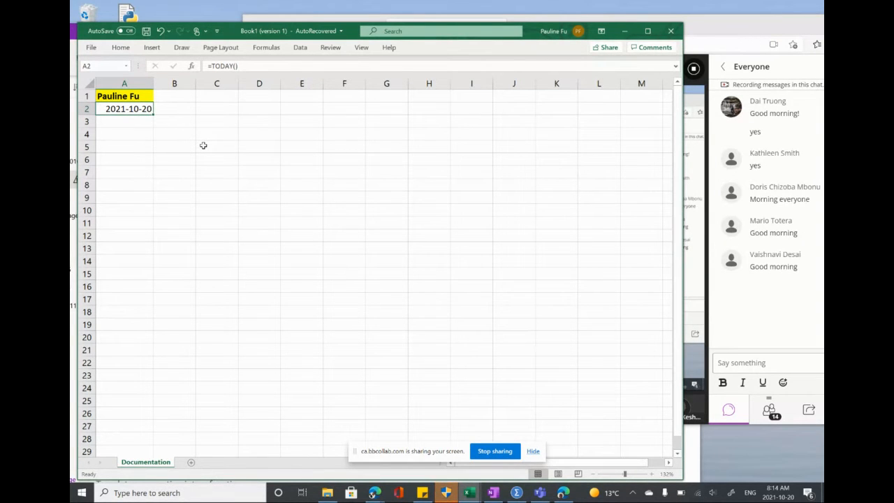
# - Enter "Example for Excel Module 2" in cell A3 and check the cell's full contents
pyautogui.click(117, 122)
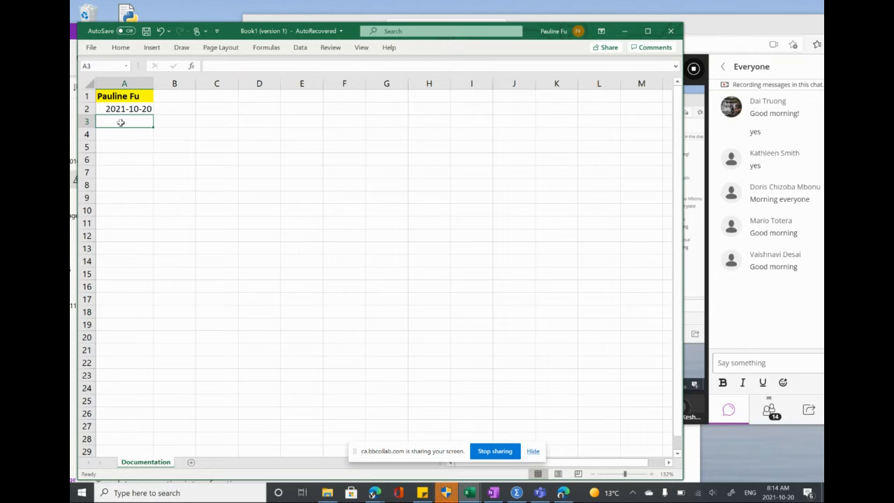
pyautogui.write('Example f')
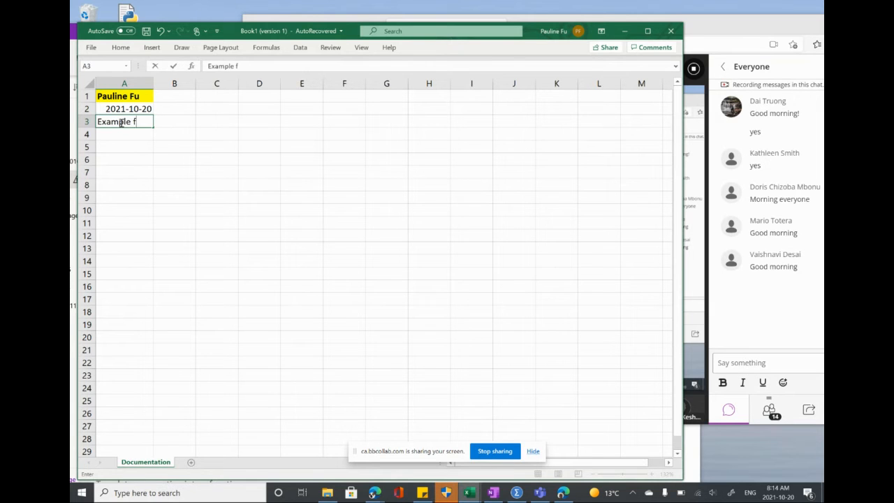
pyautogui.write('or Excel Module 2')
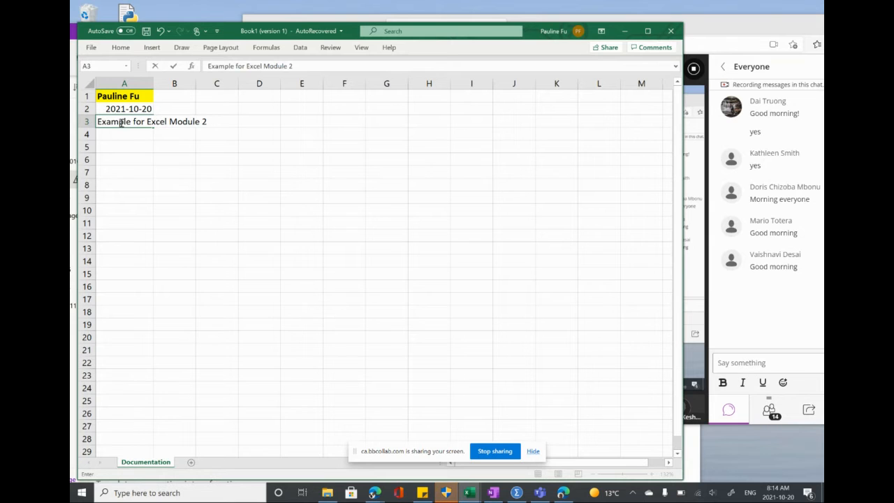
pyautogui.click(154, 172)
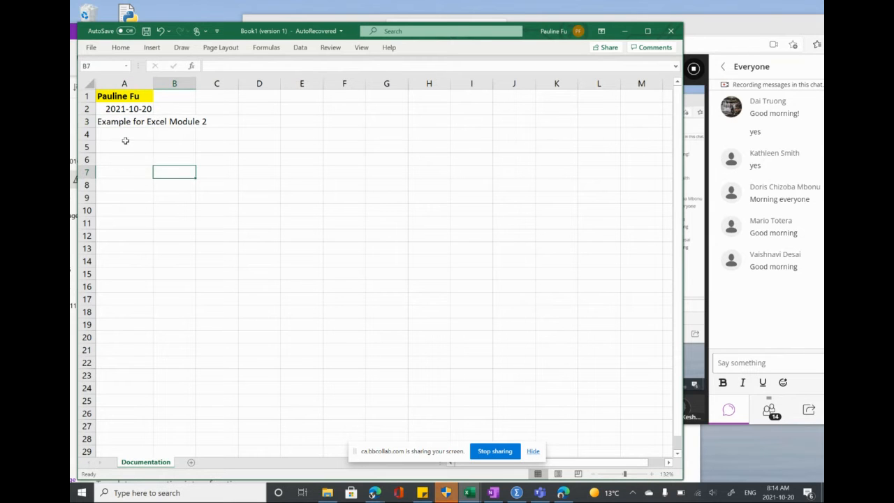
pyautogui.click(103, 119)
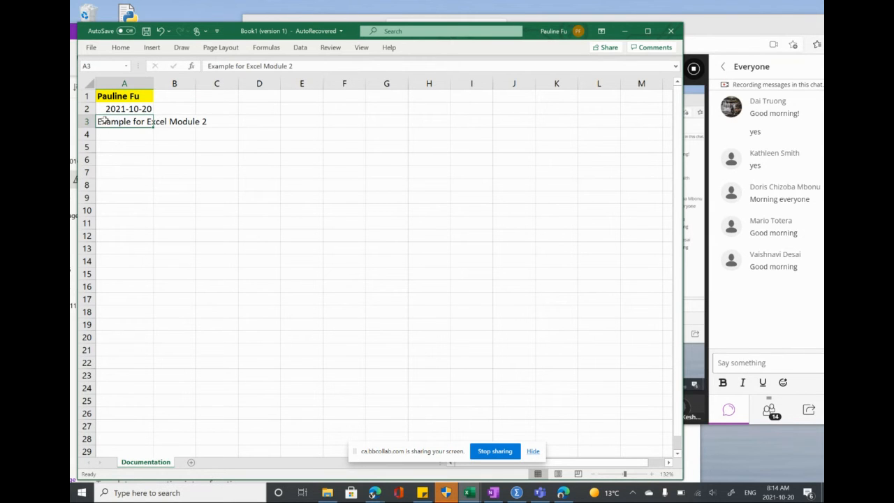
pyautogui.moveTo(307, 65); pyautogui.dragTo(206, 65)
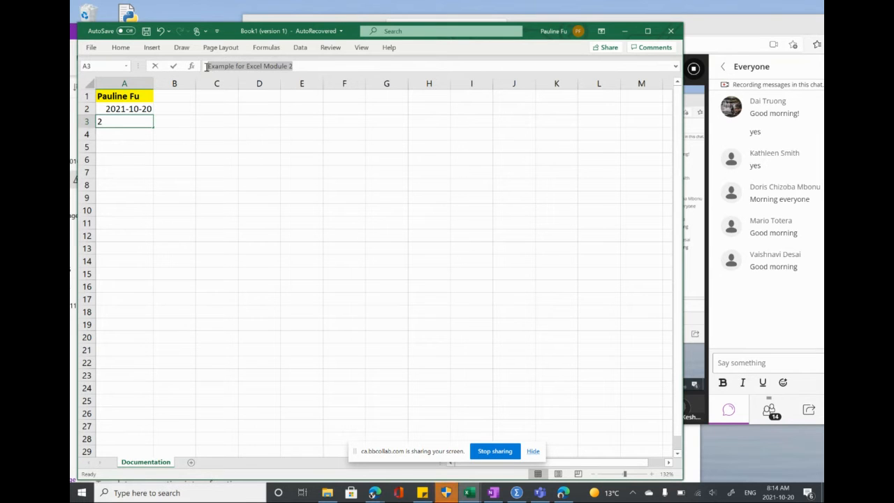
pyautogui.click(158, 148)
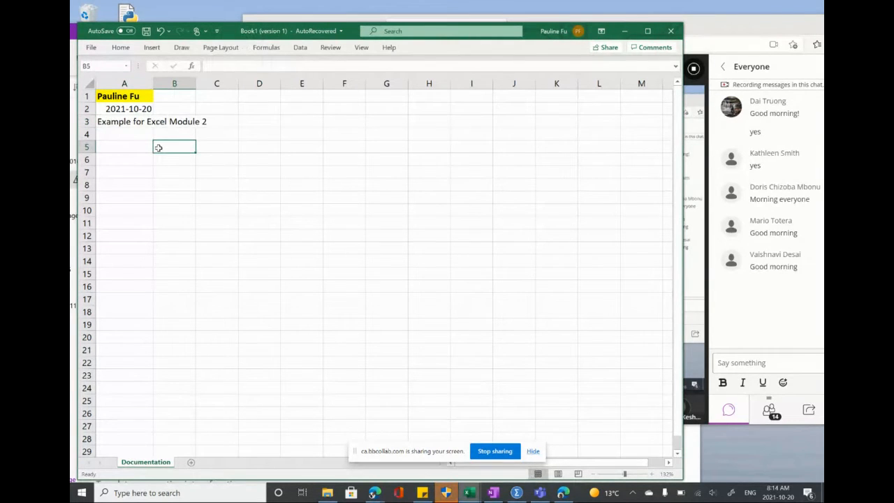
# - Turn on text wrapping for cell A3 and check the height of row 3
pyautogui.click(127, 122)
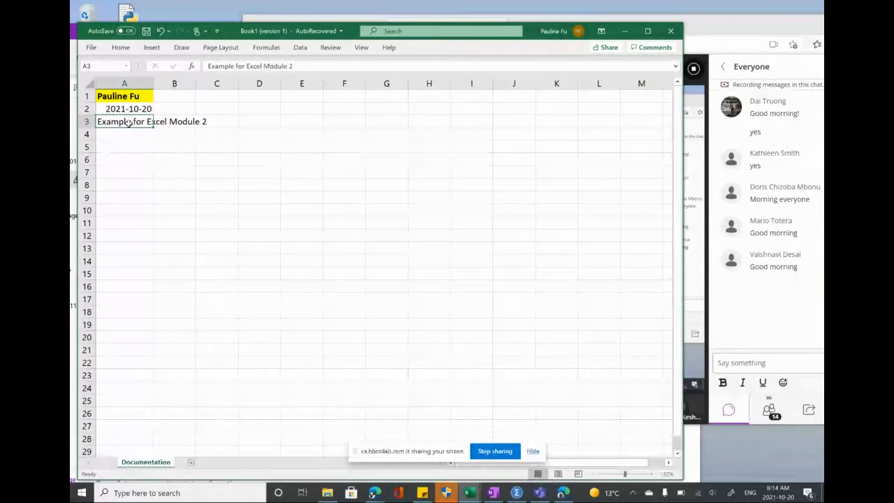
pyautogui.click(125, 50)
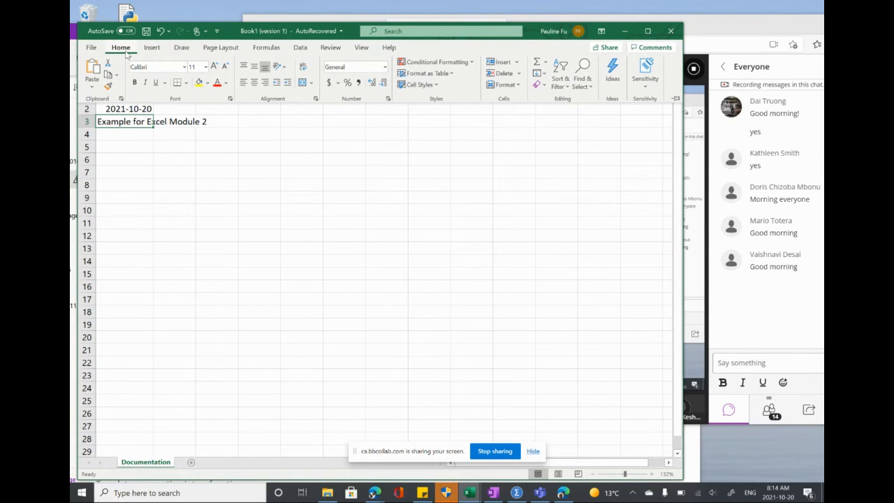
pyautogui.click(315, 99)
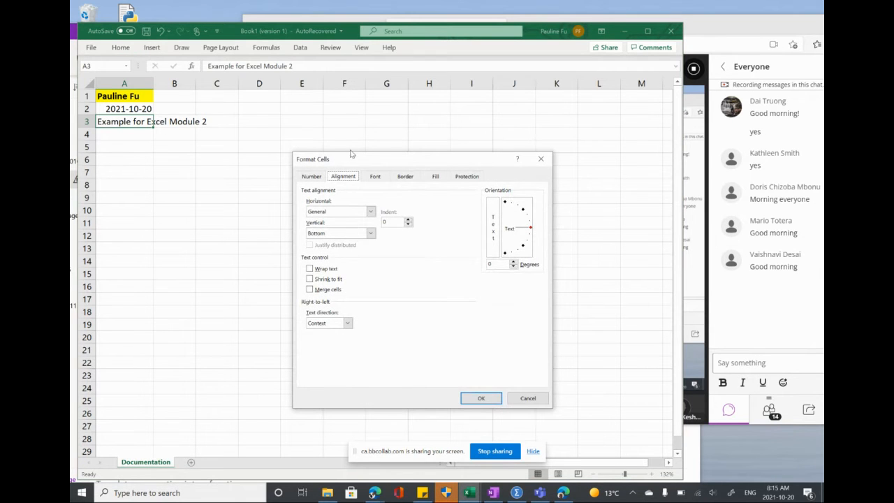
pyautogui.click(309, 269)
pyautogui.click(479, 398)
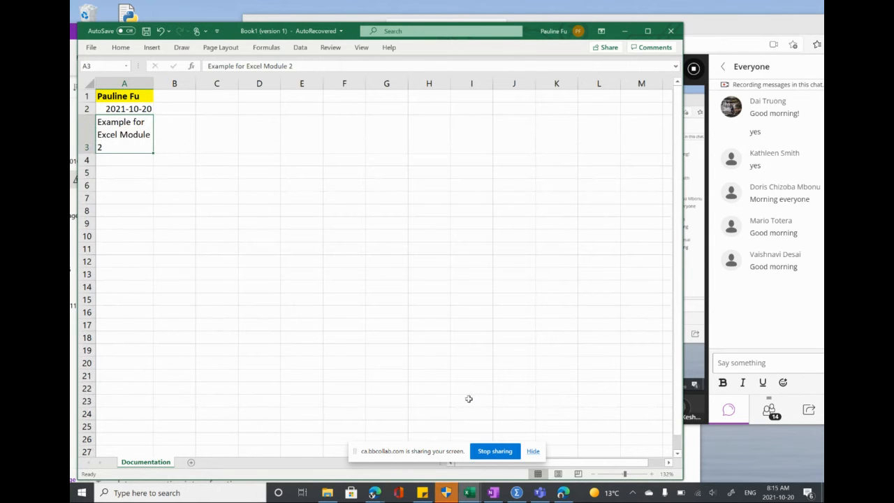
pyautogui.click(87, 138)
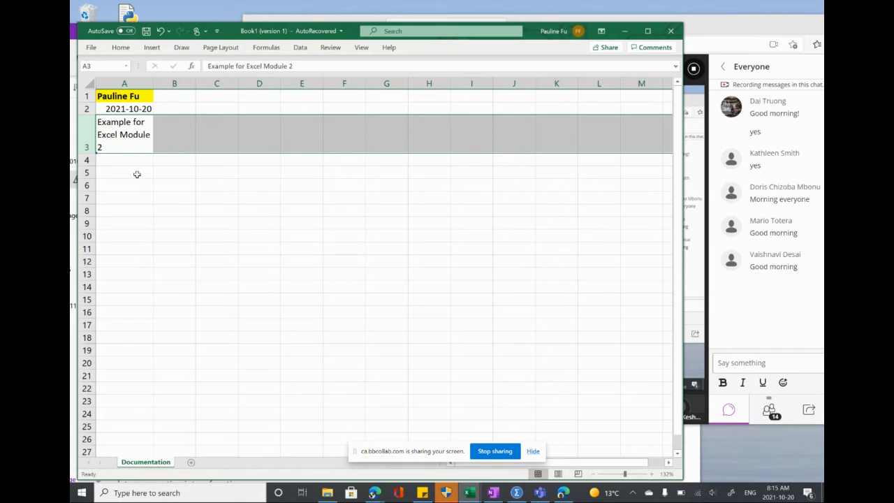
pyautogui.click(160, 200)
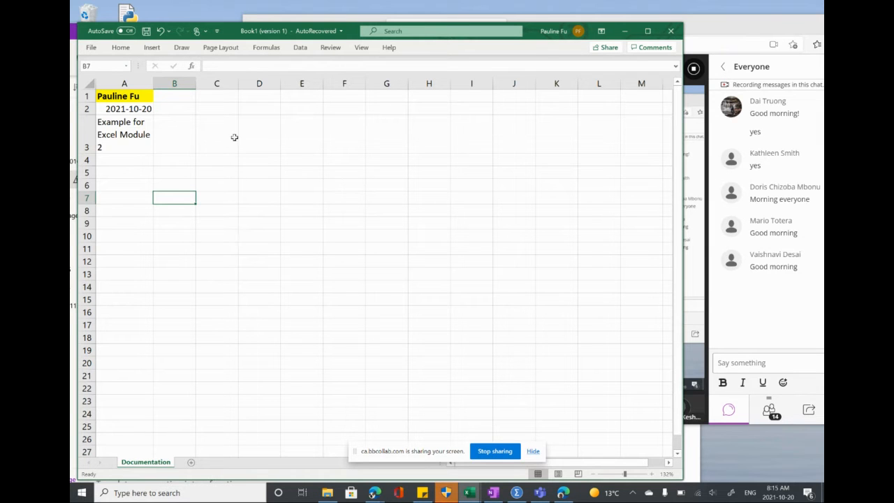
# - Apply the Organic theme to the workbook and check how the cells look
pyautogui.click(221, 50)
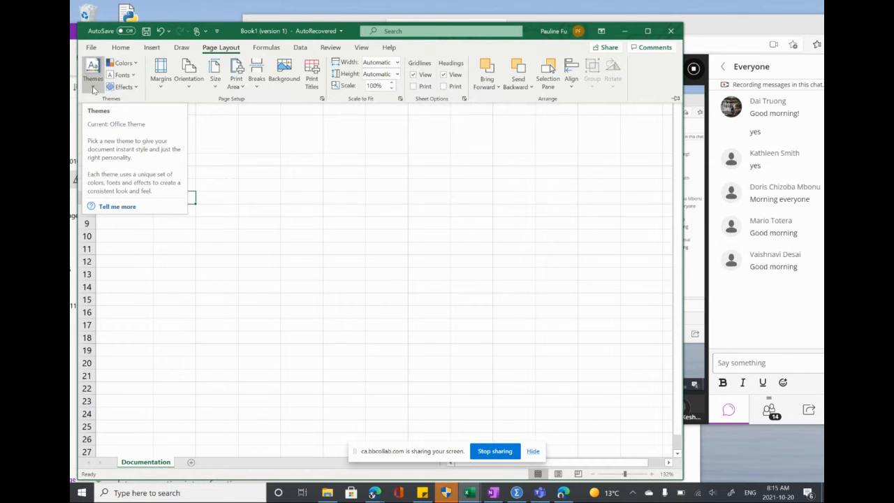
pyautogui.click(94, 77)
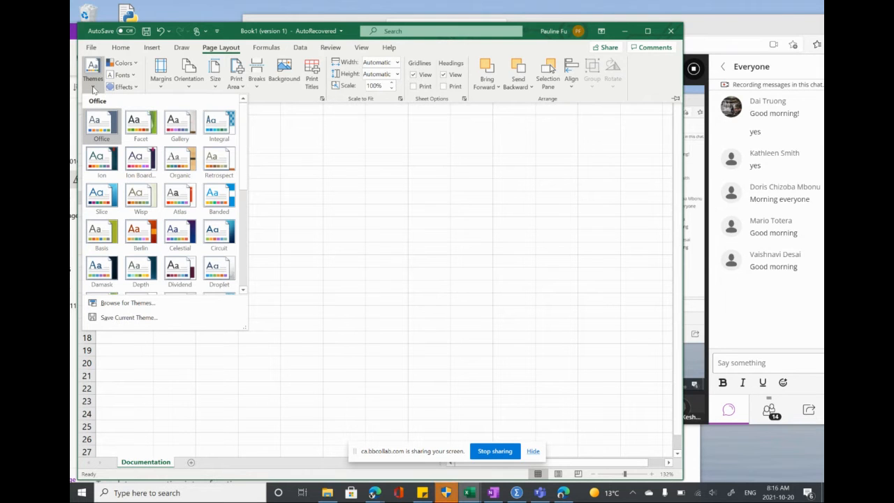
pyautogui.click(174, 162)
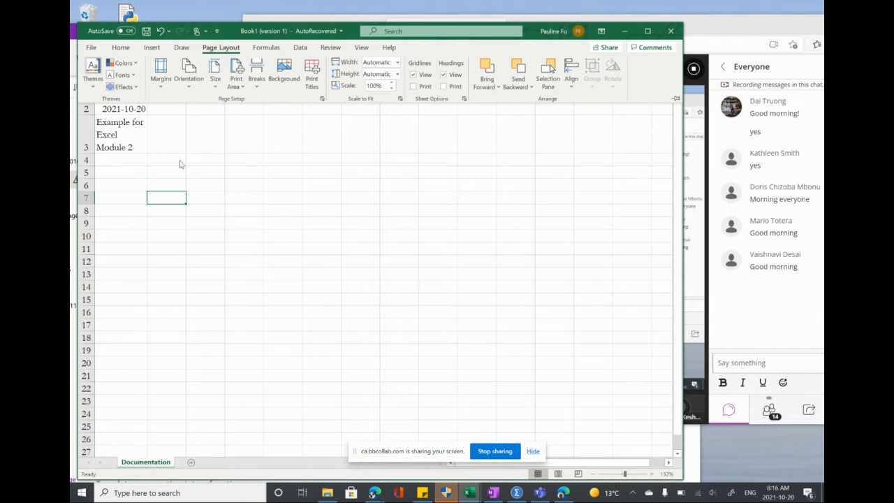
pyautogui.click(180, 162)
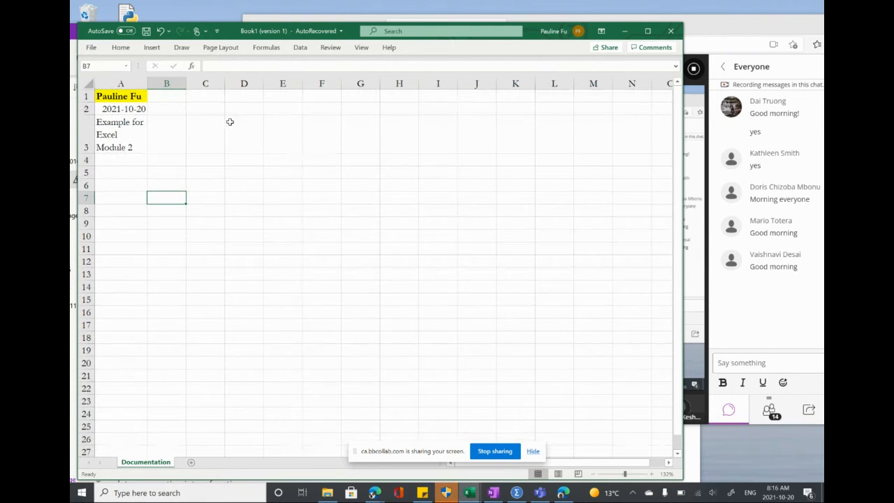
pyautogui.moveTo(179, 122); pyautogui.dragTo(128, 200)
pyautogui.click(174, 129)
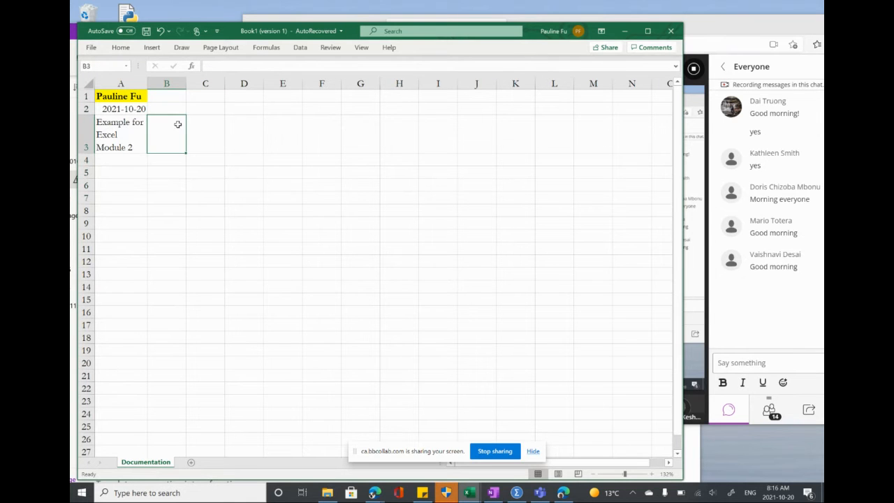
# - Reapply the Organic theme from cell B3 and again with the whole Documentation sheet selected
pyautogui.click(218, 49)
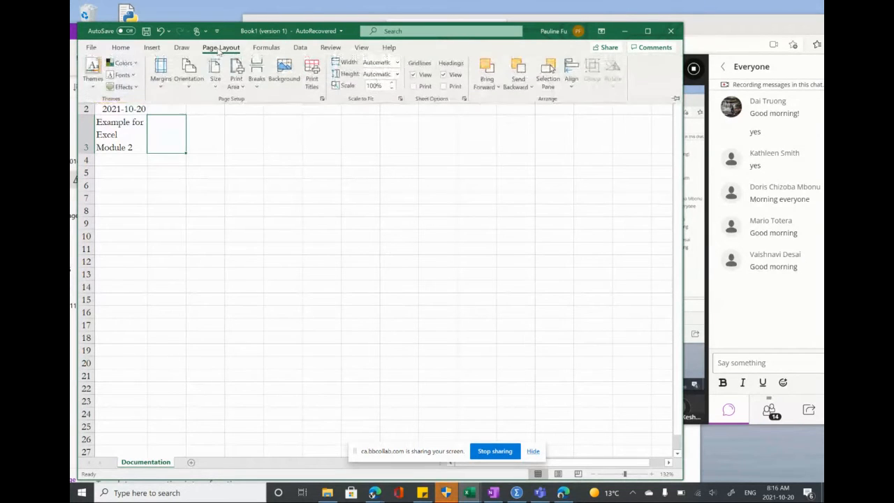
pyautogui.click(93, 69)
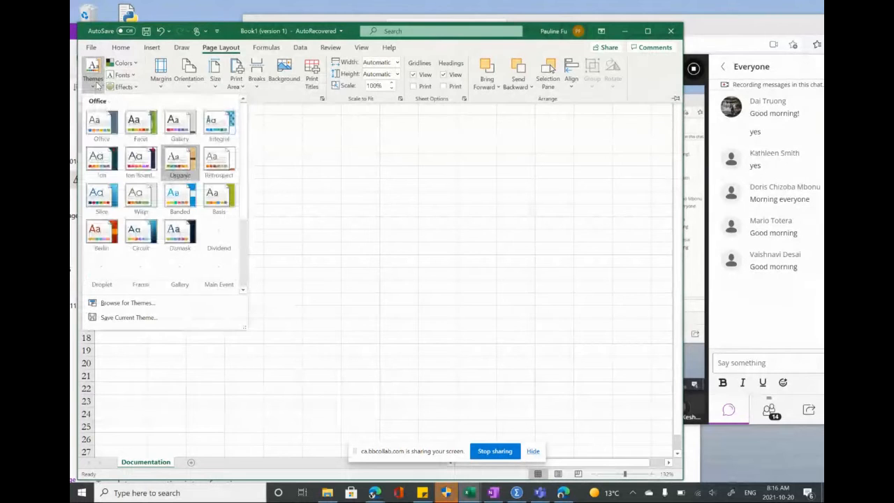
pyautogui.click(184, 166)
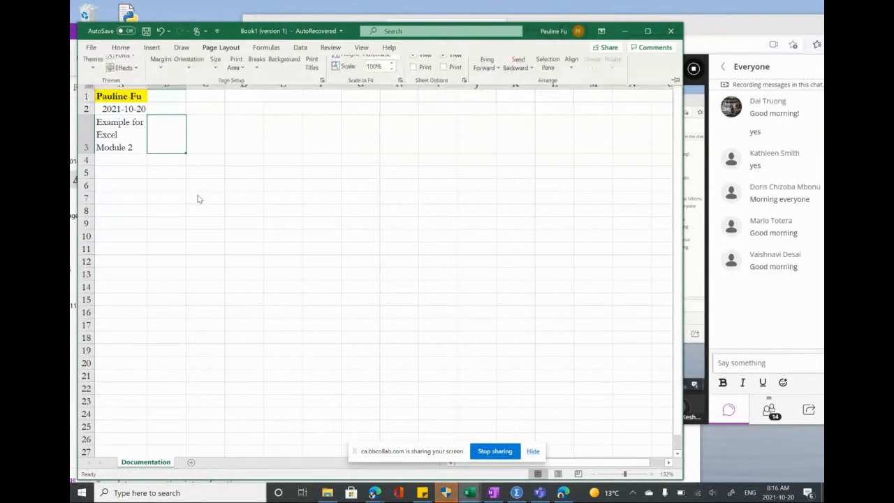
pyautogui.click(88, 85)
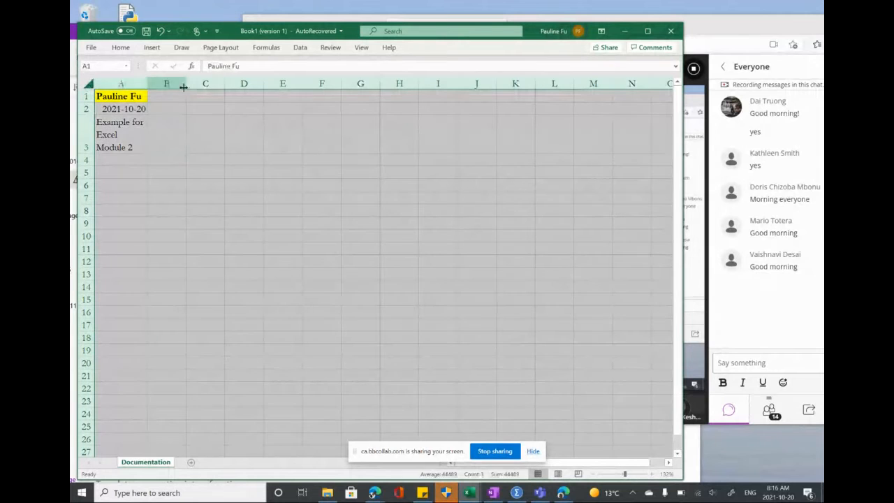
pyautogui.click(223, 48)
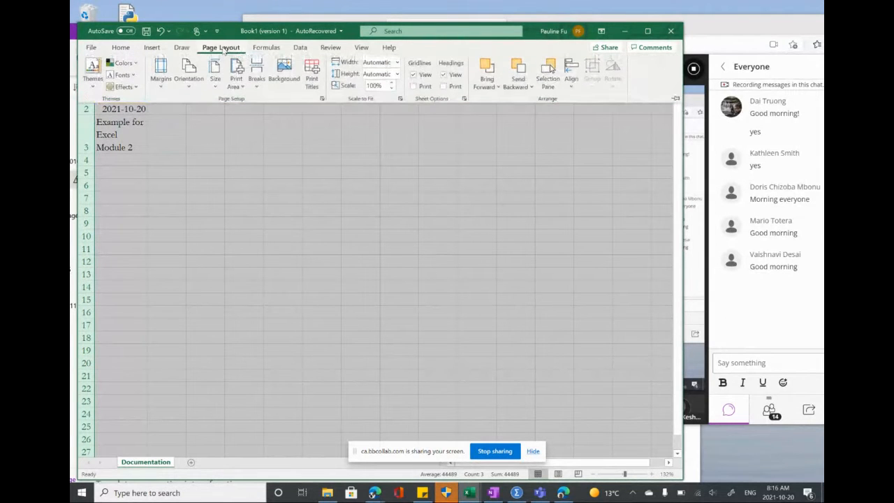
pyautogui.click(92, 70)
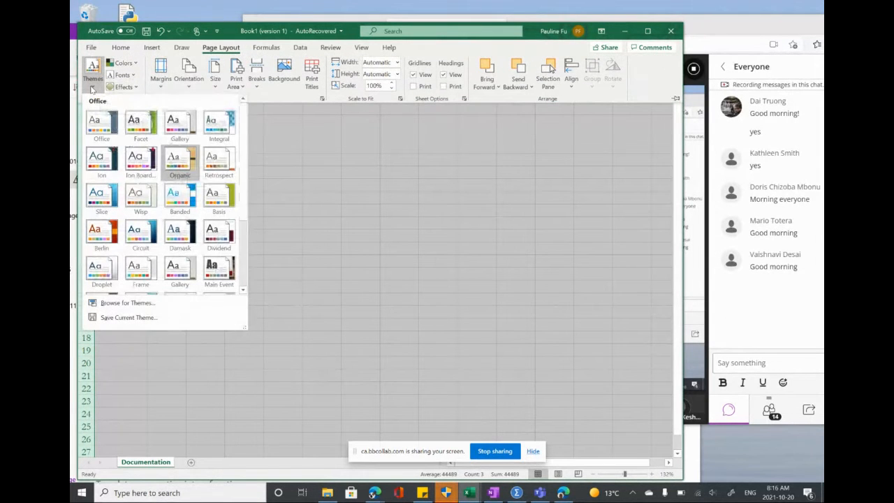
pyautogui.click(181, 172)
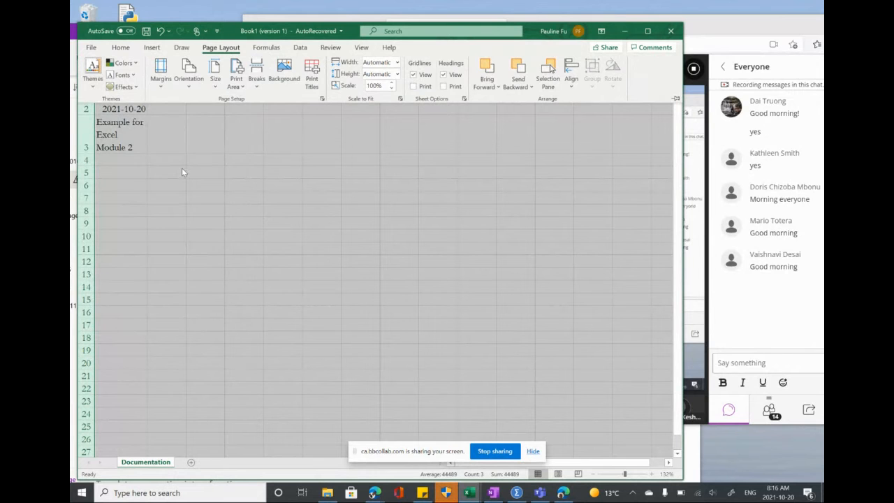
pyautogui.click(156, 169)
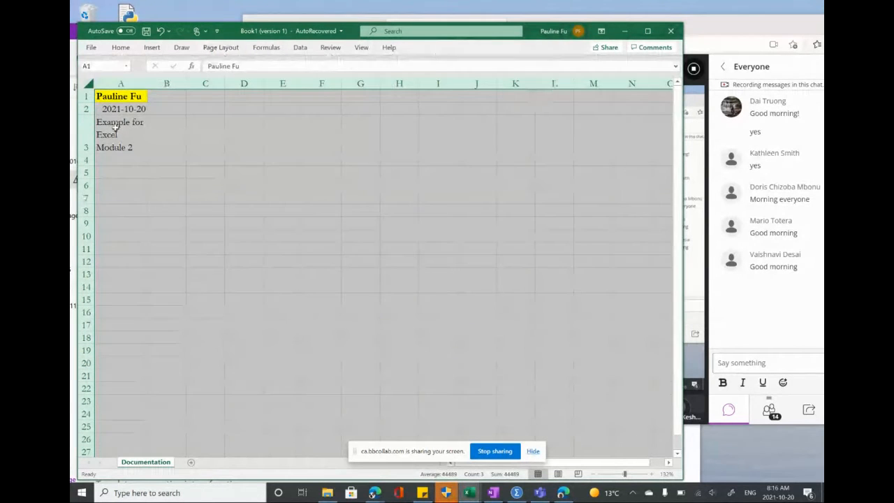
# - With cell A3 selected, add the Themes gallery to the Quick Access Toolbar
pyautogui.click(114, 125)
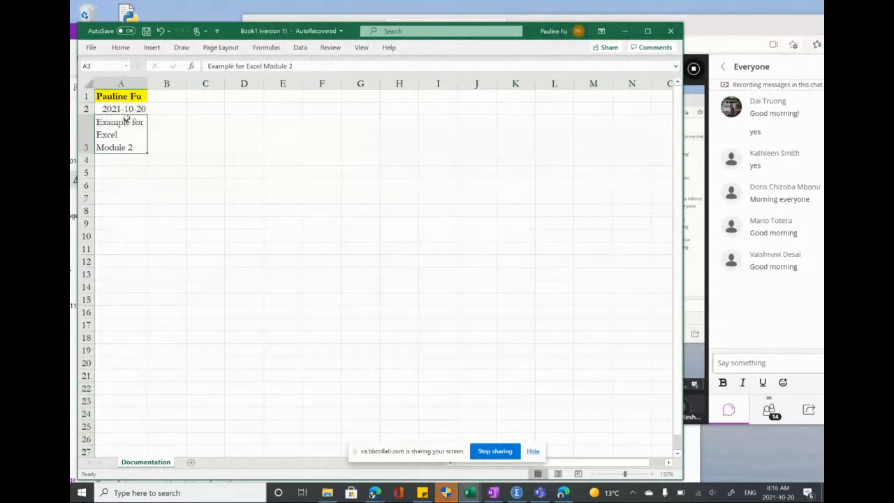
pyautogui.click(220, 48)
pyautogui.click(93, 74)
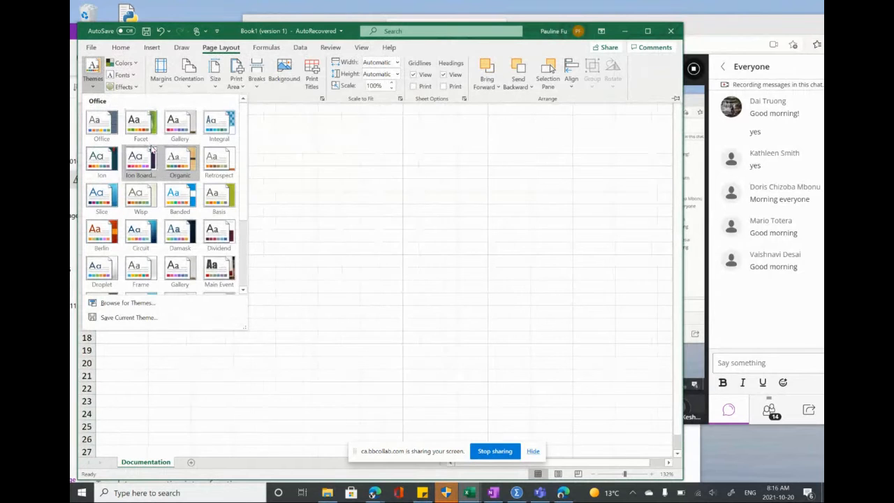
pyautogui.rightClick(180, 200)
pyautogui.click(180, 200)
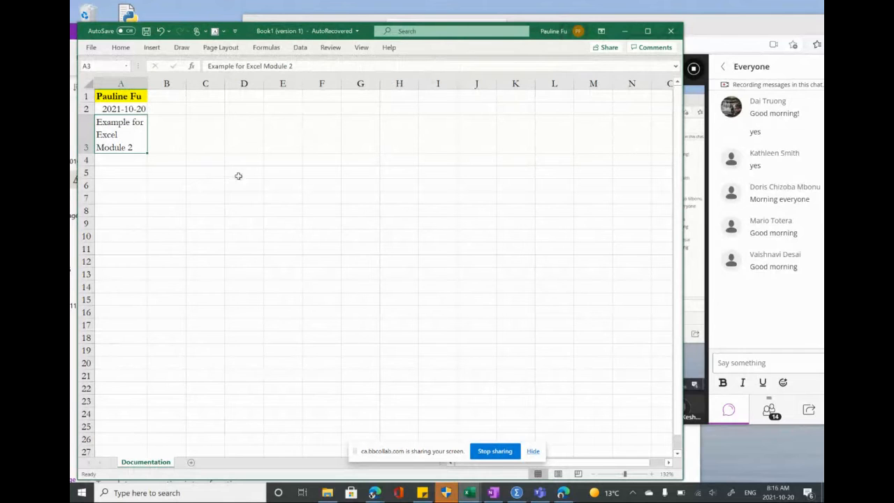
# - Add a new worksheet after Documentation and set its zoom to 132%
pyautogui.click(190, 463)
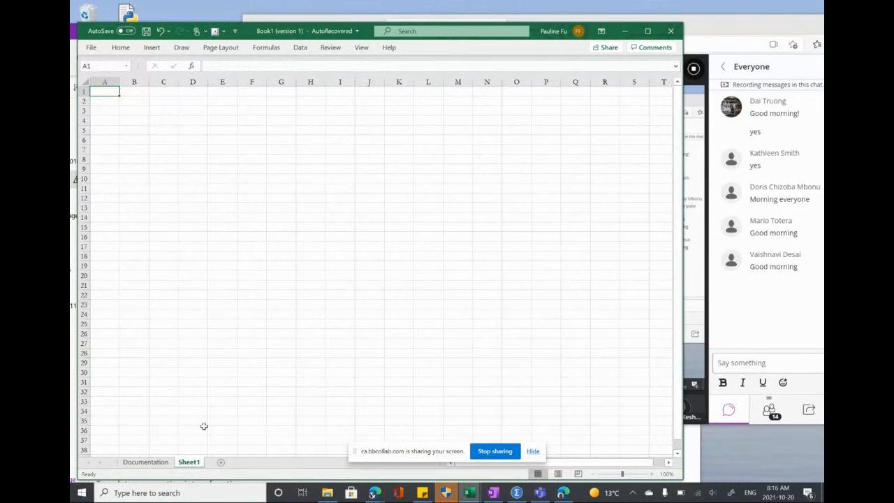
pyautogui.moveTo(552, 402); pyautogui.dragTo(593, 371)
pyautogui.click(576, 408)
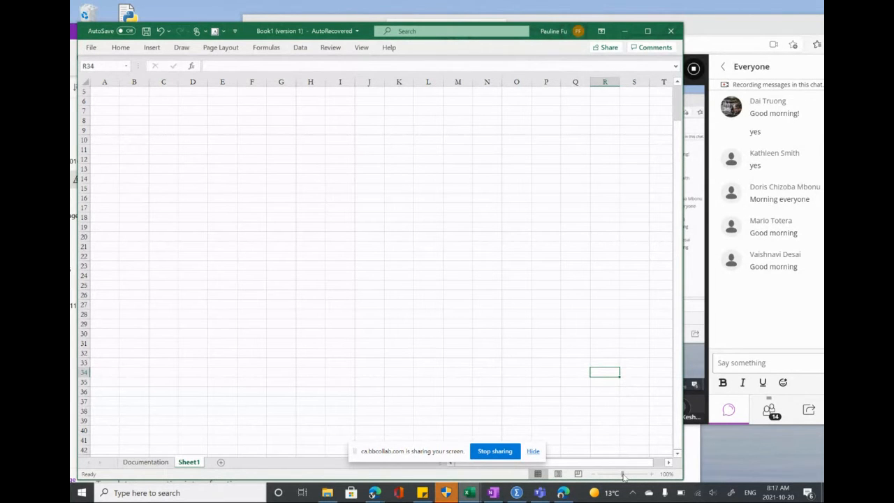
pyautogui.moveTo(623, 475); pyautogui.dragTo(625, 475)
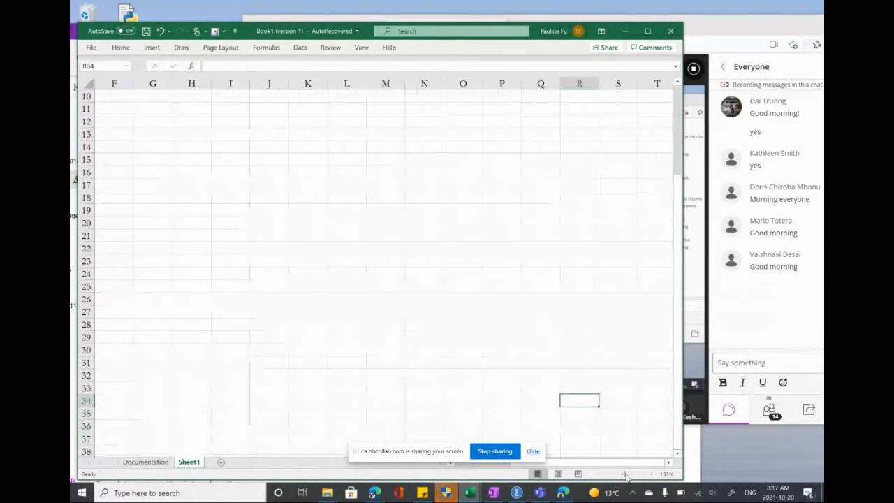
pyautogui.scroll(3, 505, 361)
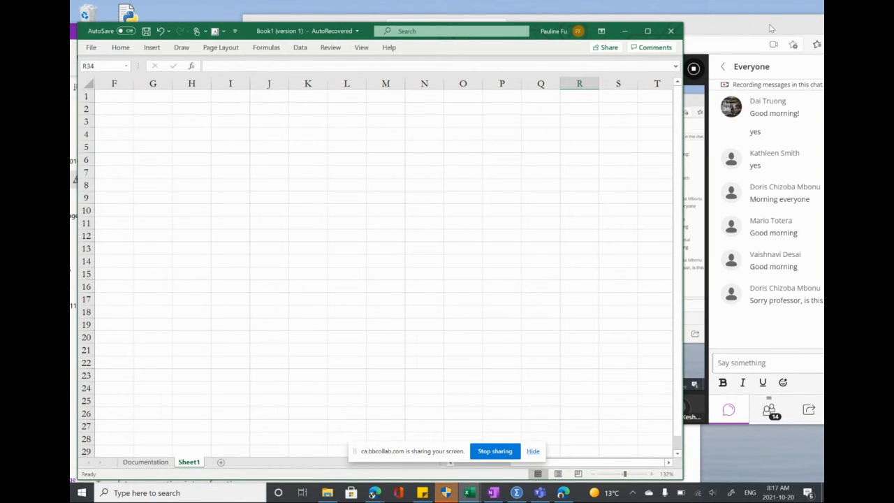
# - Switch to the Collaborate session in the browser and reply "This is an example." to everyone in the chat
pyautogui.click(733, 35)
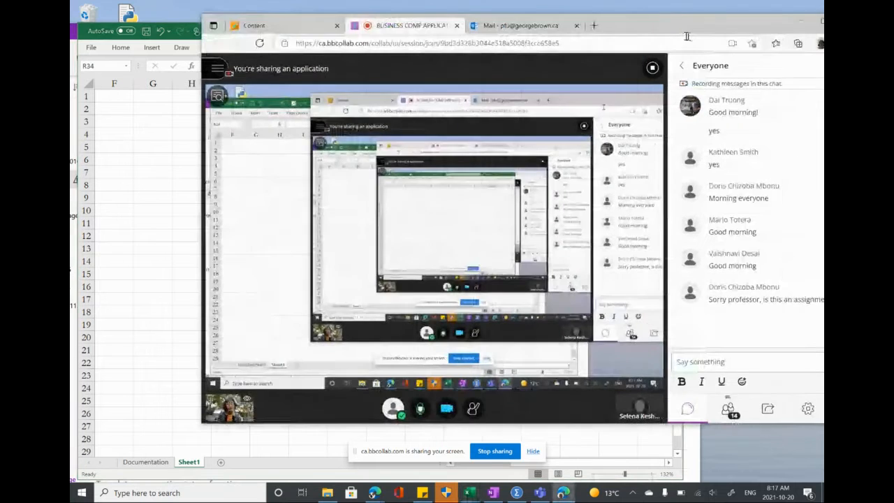
pyautogui.moveTo(655, 35); pyautogui.dragTo(676, 33)
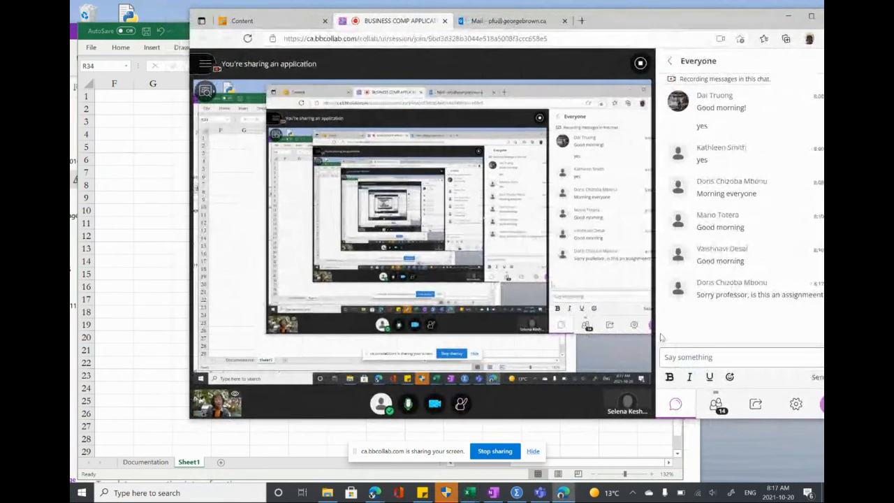
pyautogui.click(676, 358)
pyautogui.write('Thi')
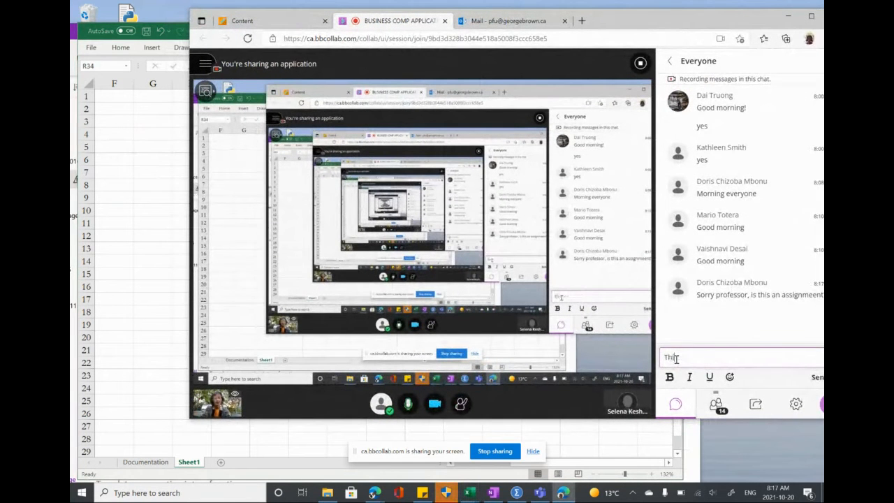
pyautogui.write('s is an exam')
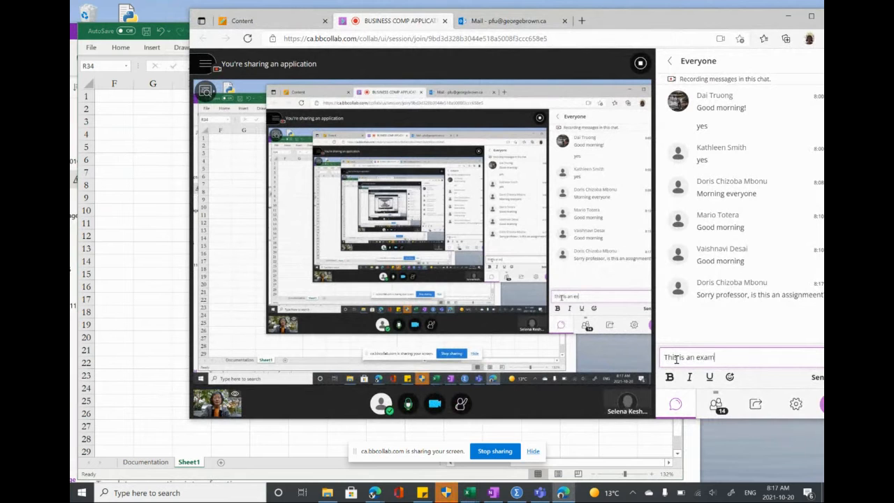
pyautogui.write('ple.')
pyautogui.press('Return')
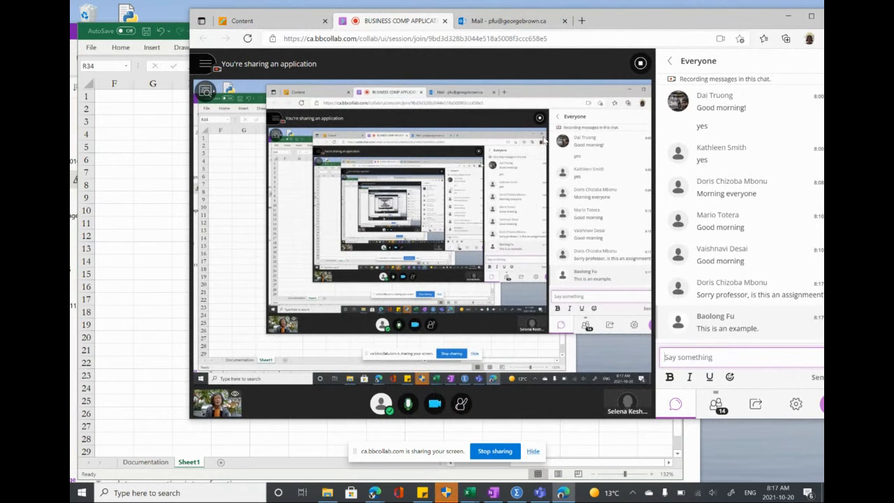
pyautogui.moveTo(616, 18); pyautogui.dragTo(624, 21)
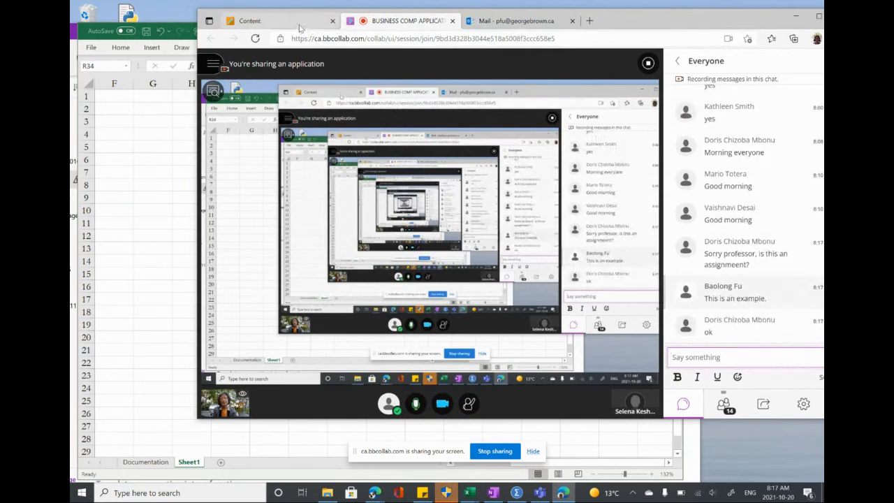
# - Review the Week 7 announcement on the Blackboard course page, return to Excel and select cell F2 on Sheet1
pyautogui.click(251, 21)
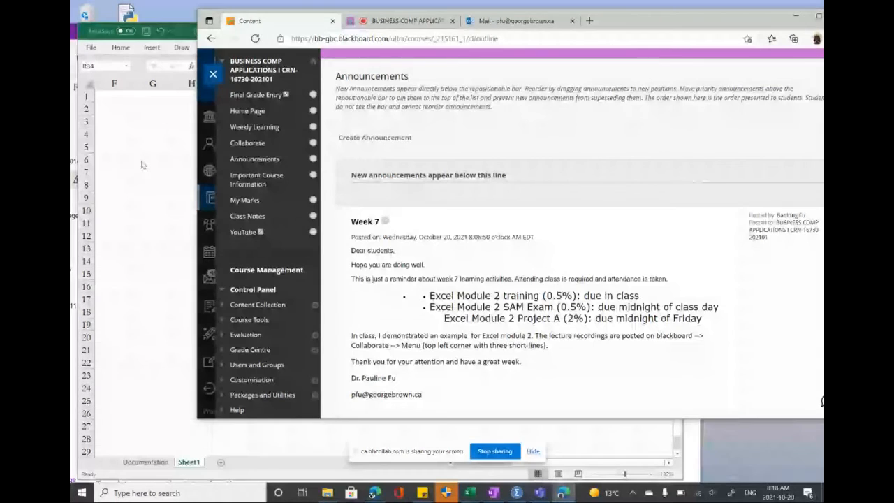
pyautogui.click(174, 166)
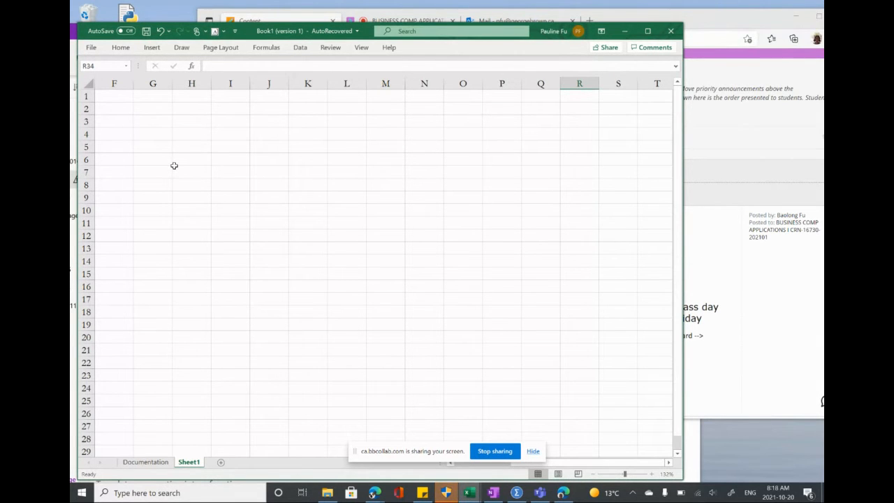
pyautogui.click(121, 108)
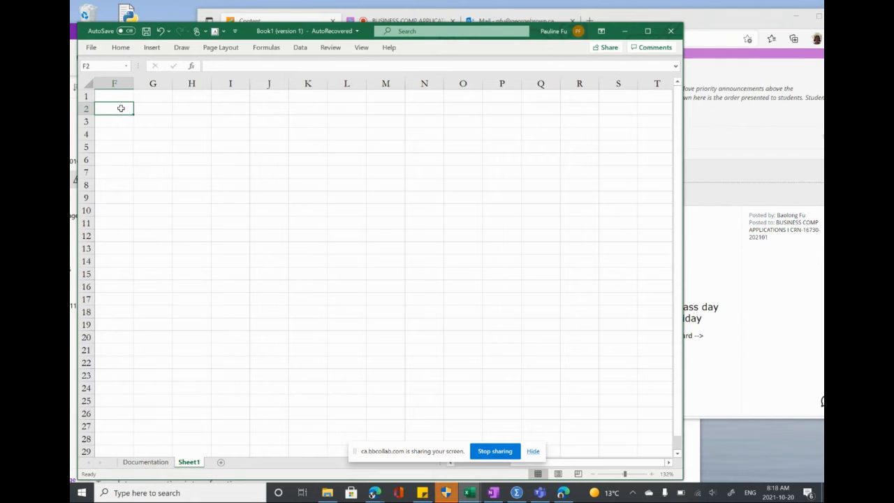
# - Enter January in cell B1 and February in cell C1 of Sheet1
pyautogui.hscroll(-3, 155, 115)
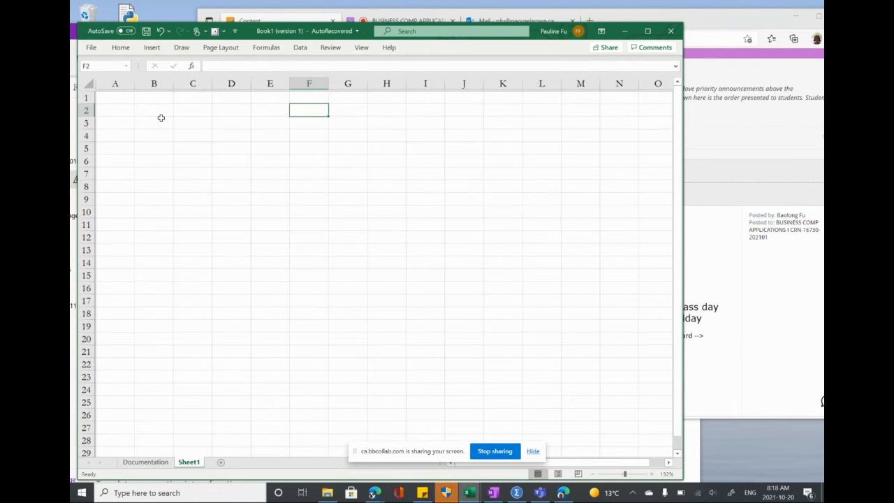
pyautogui.click(119, 94)
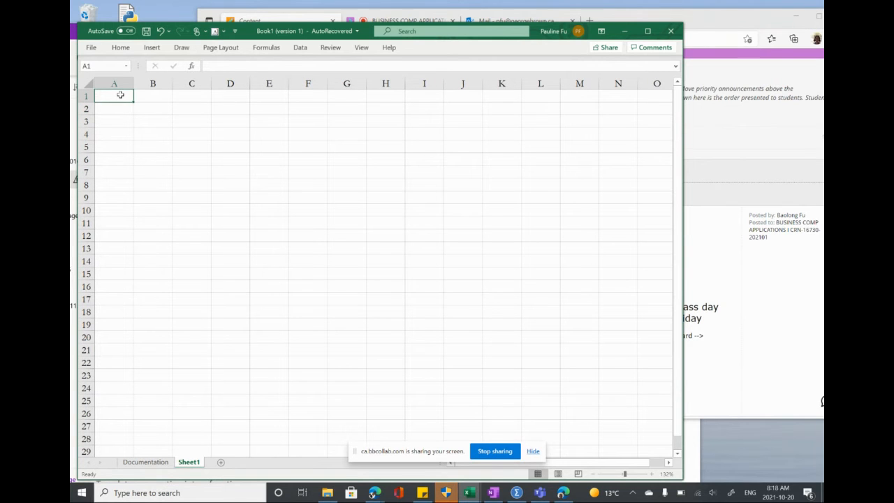
pyautogui.write('a')
pyautogui.press('BackSpace')
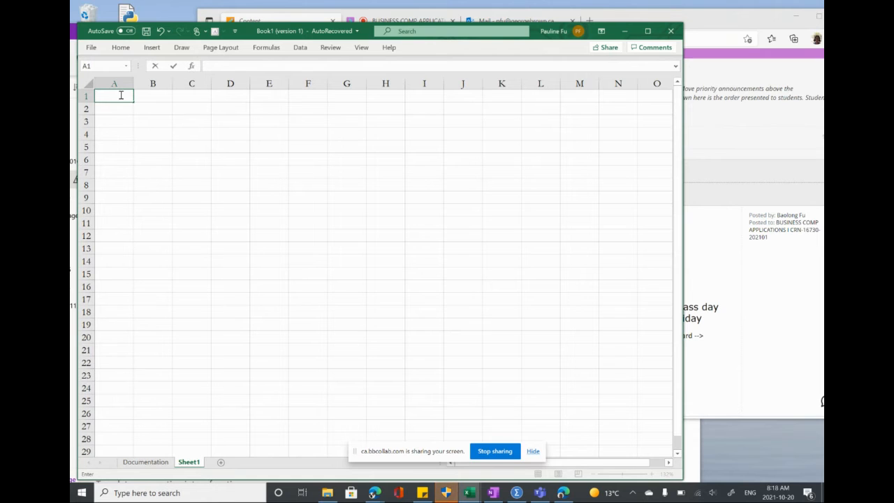
pyautogui.click(150, 102)
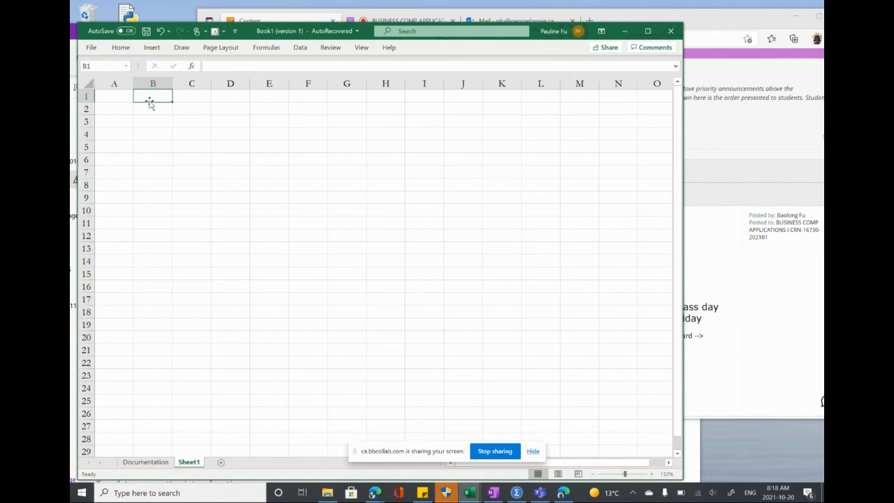
pyautogui.write('January')
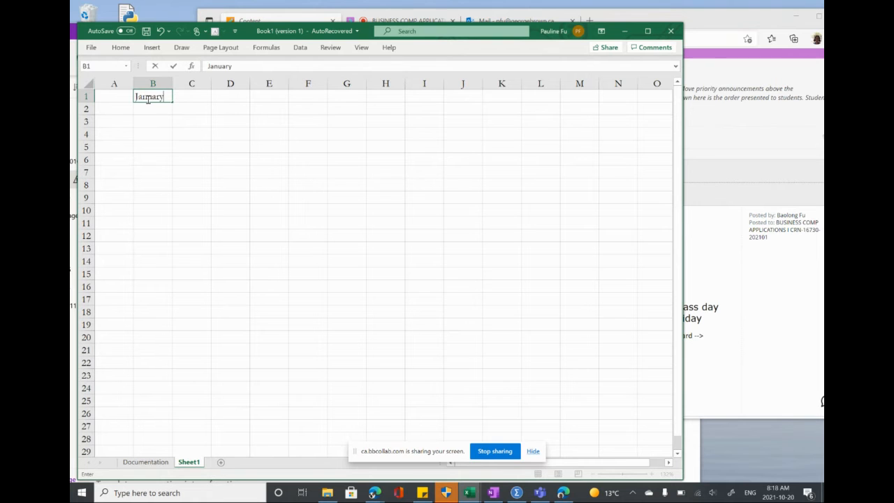
pyautogui.click(170, 137)
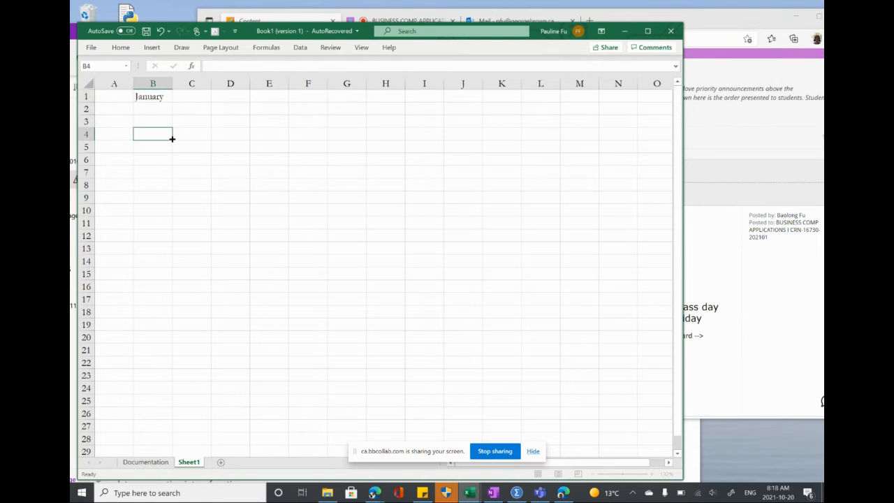
pyautogui.click(159, 97)
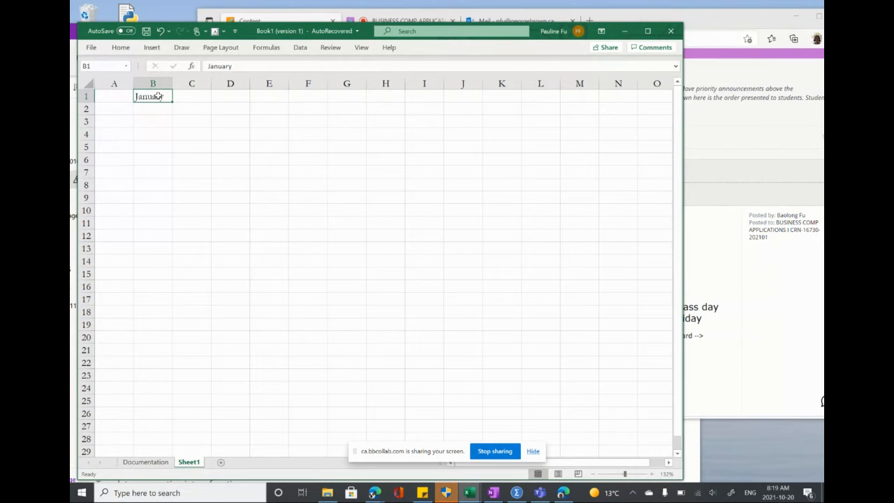
pyautogui.click(189, 95)
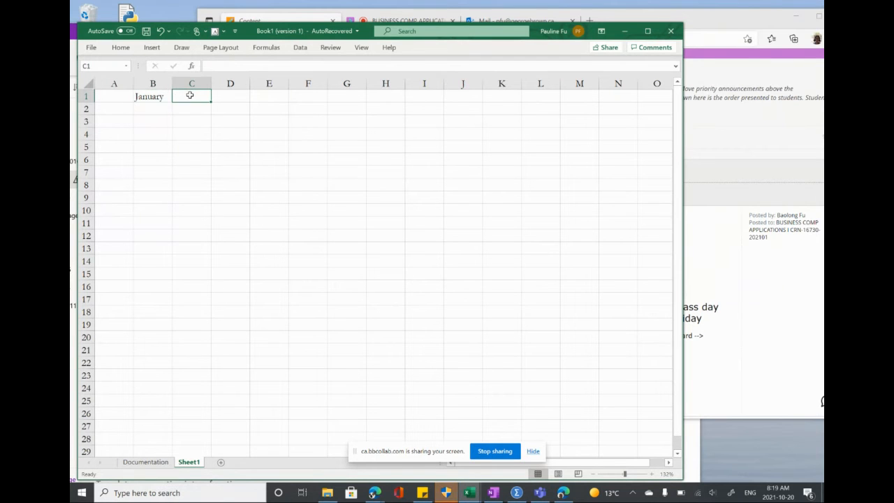
pyautogui.write('February')
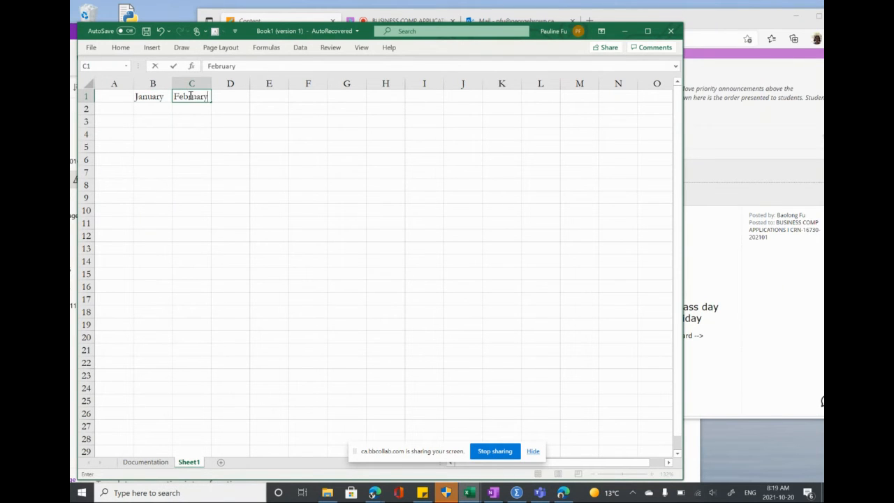
pyautogui.press('Return')
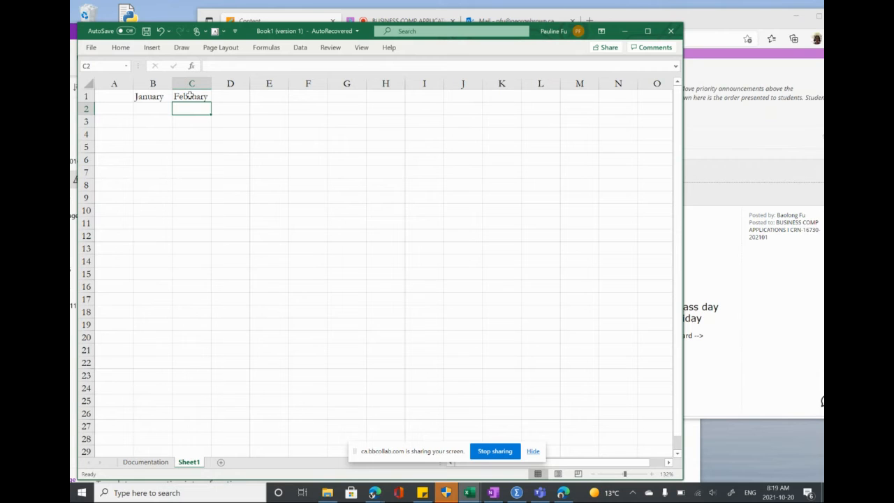
pyautogui.click(190, 130)
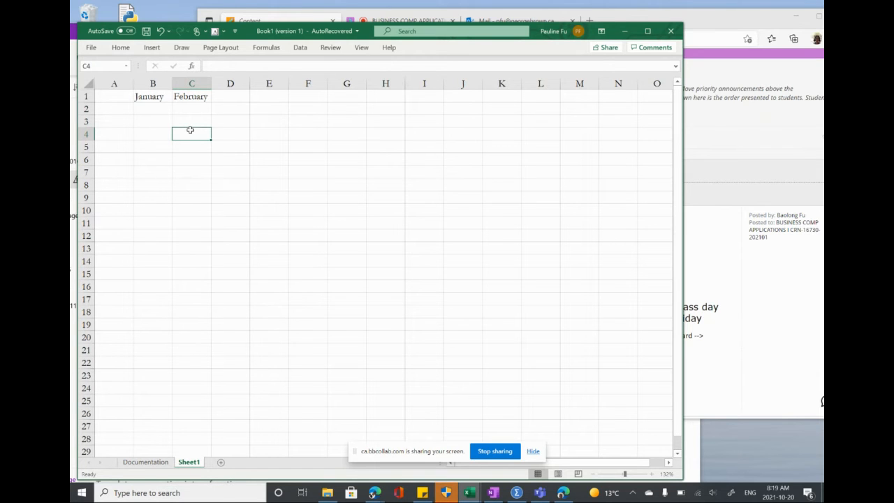
# - Extend the January–February pattern in B1:C1 across row 1 to December in M1 using AutoFill
pyautogui.moveTo(147, 98); pyautogui.dragTo(194, 97)
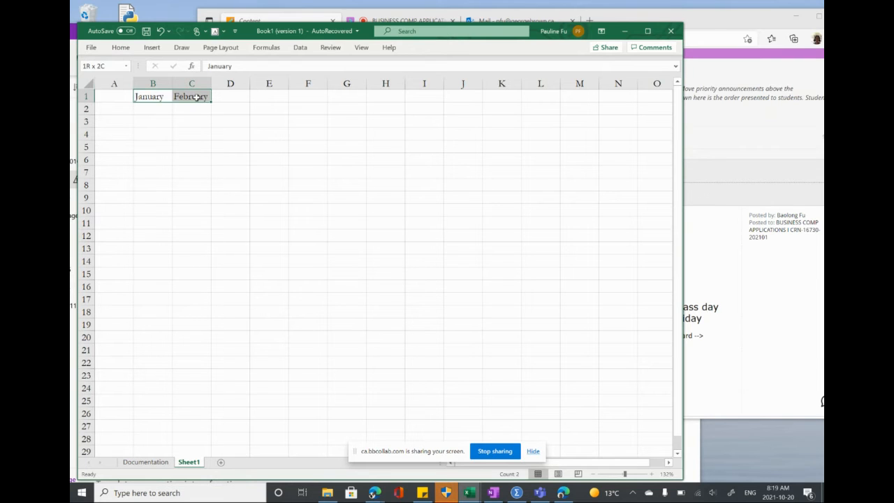
pyautogui.doubleClick(197, 97)
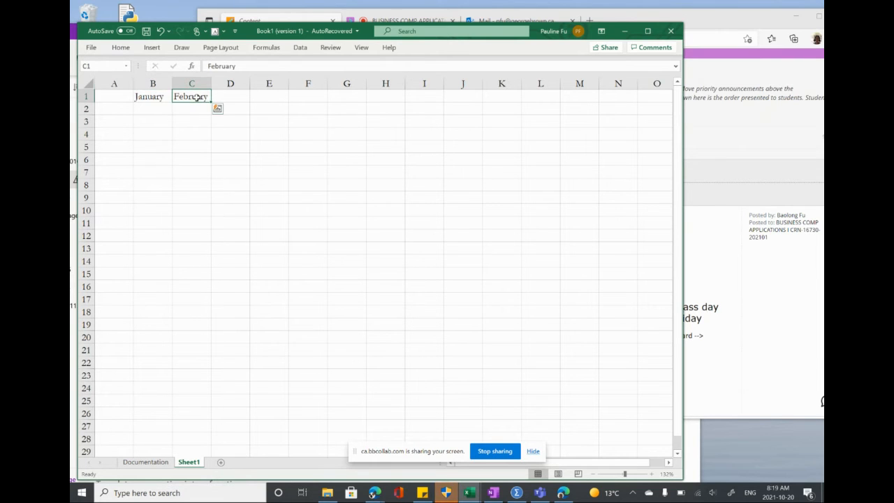
pyautogui.doubleClick(198, 97)
pyautogui.click(146, 99)
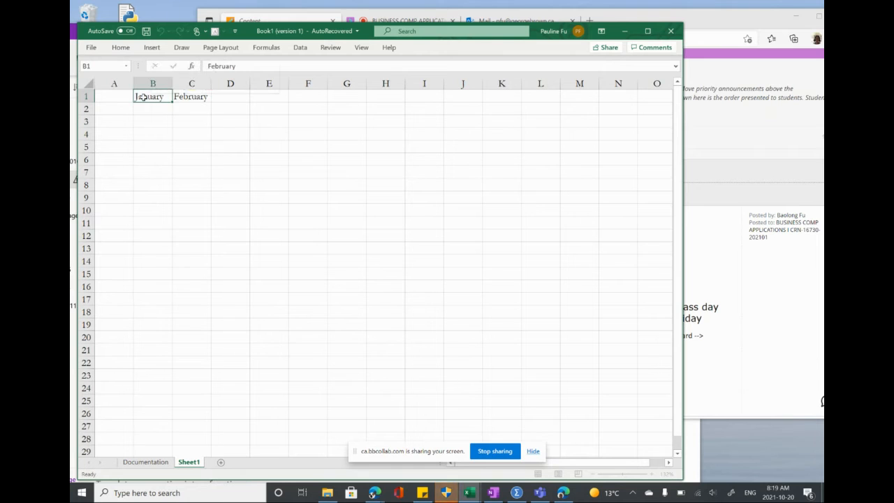
pyautogui.click(158, 158)
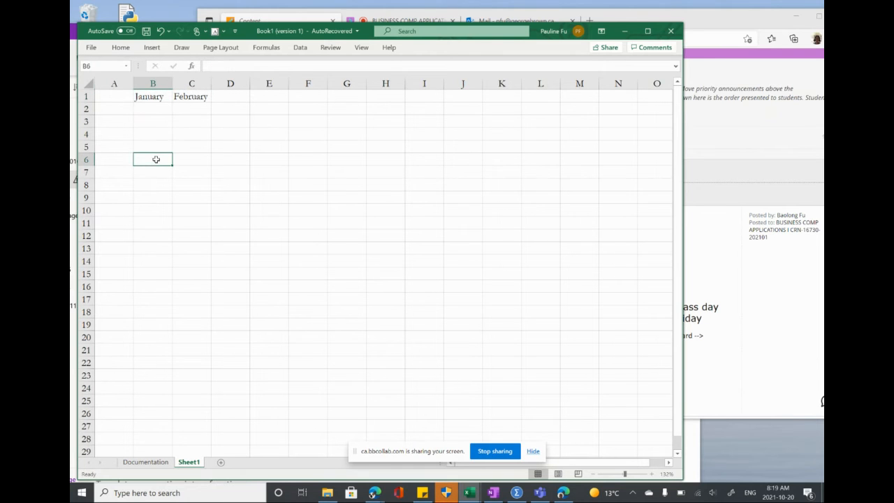
pyautogui.click(140, 98)
pyautogui.moveTo(140, 98); pyautogui.dragTo(192, 98)
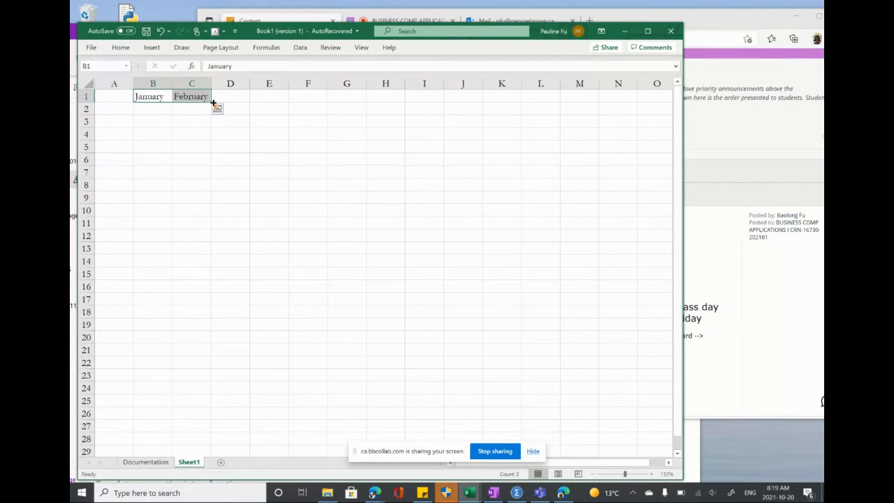
pyautogui.moveTo(213, 102); pyautogui.dragTo(598, 105)
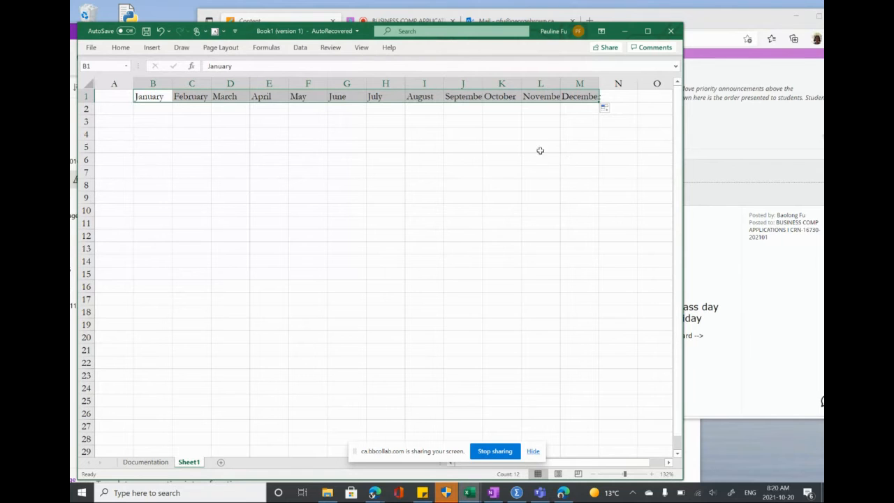
# - Widen columns L and M so that November and December fit inside their cells
pyautogui.click(153, 99)
pyautogui.click(183, 97)
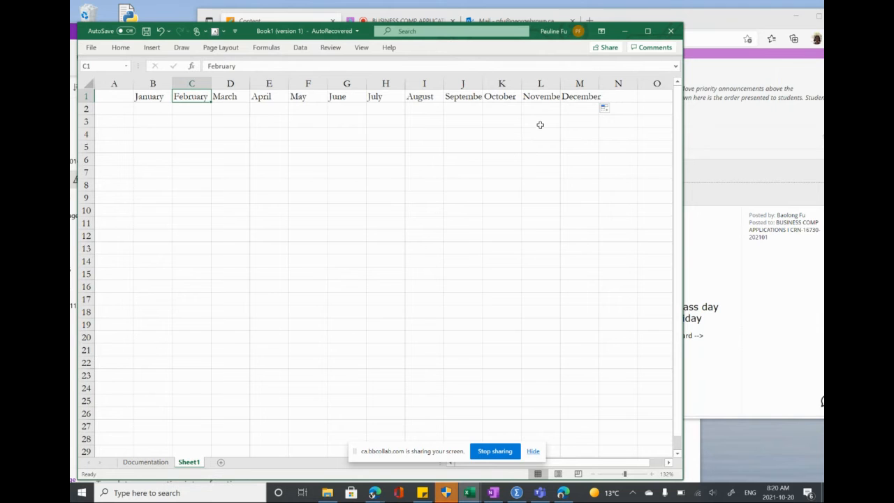
pyautogui.moveTo(559, 87); pyautogui.dragTo(609, 84)
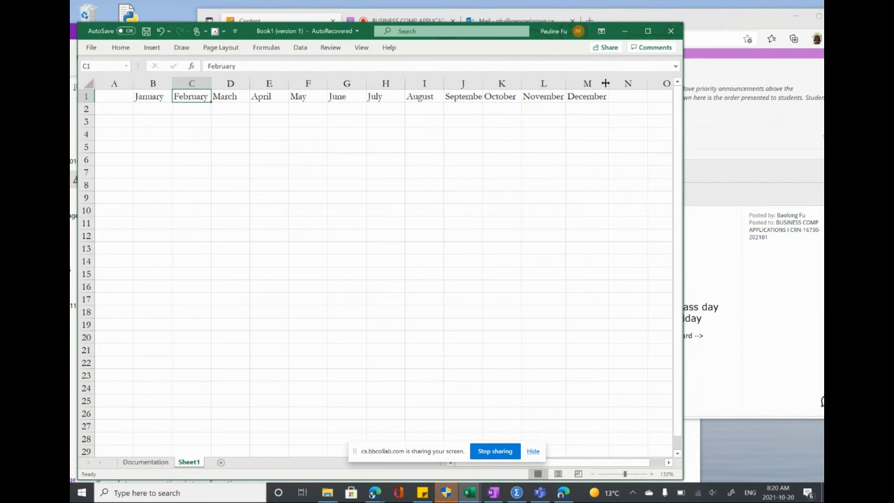
pyautogui.click(279, 123)
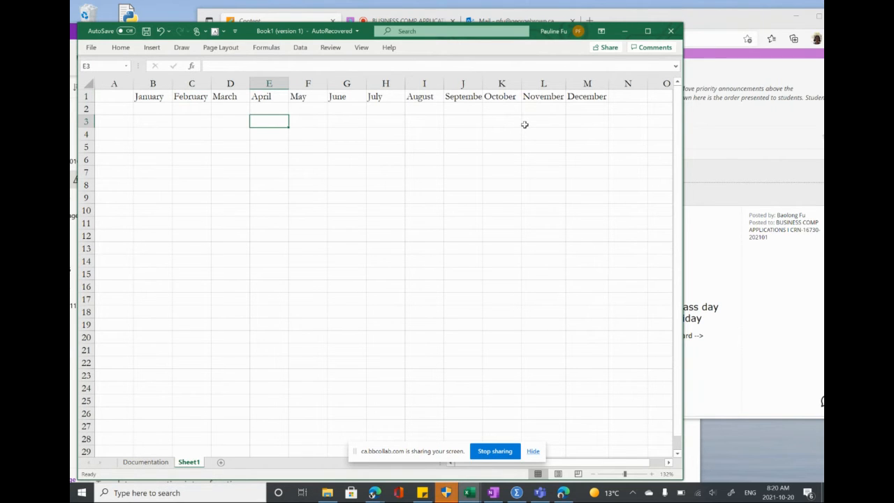
# - Check the Everyone chat of the Collaborate session in the browser and return to the Excel workbook
pyautogui.click(739, 29)
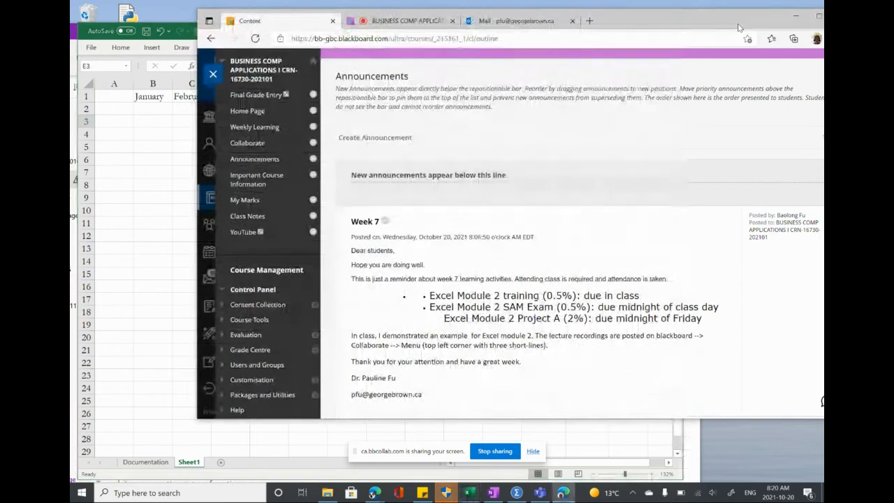
pyautogui.click(409, 25)
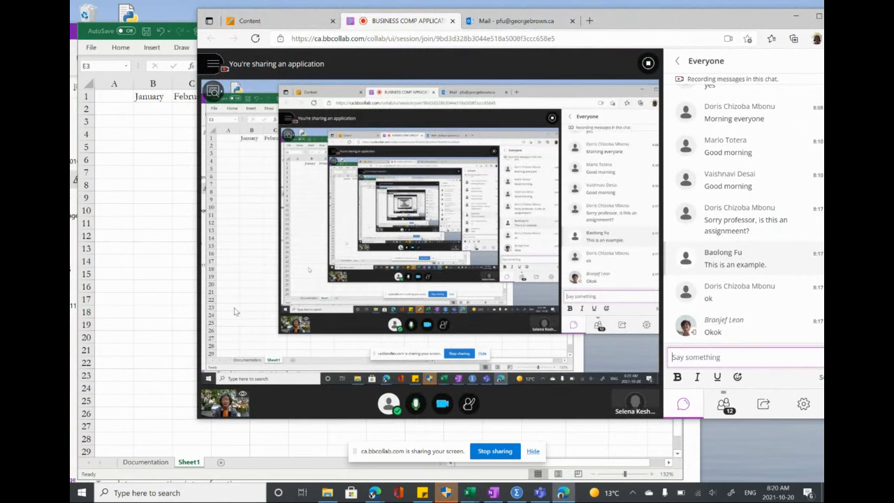
pyautogui.click(156, 274)
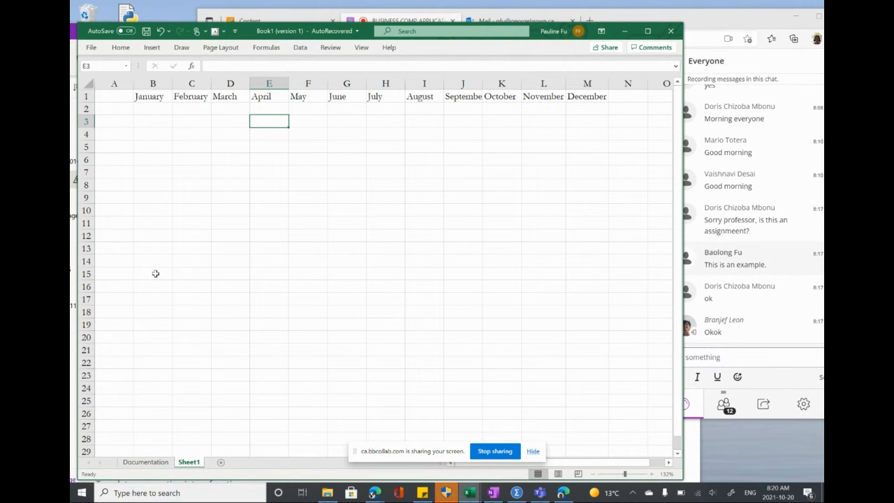
# - Enter the row labels Month in cell A1 and Sales in cell A2
pyautogui.click(118, 99)
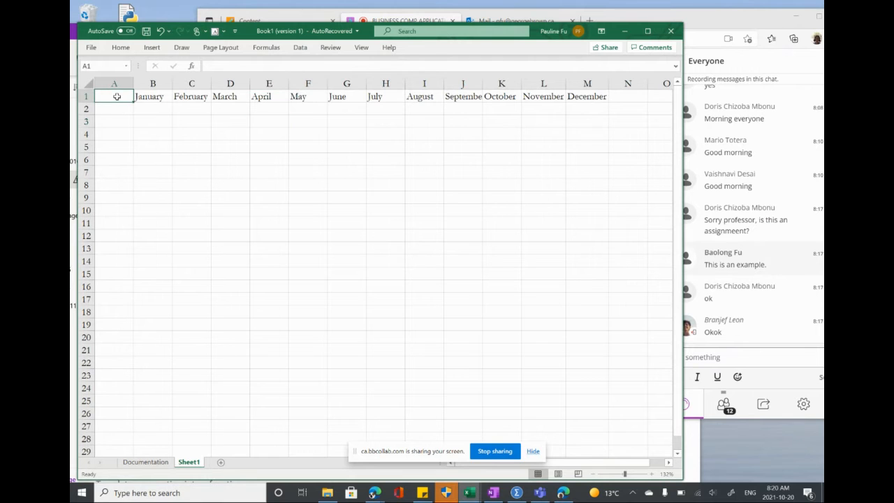
pyautogui.write('Month')
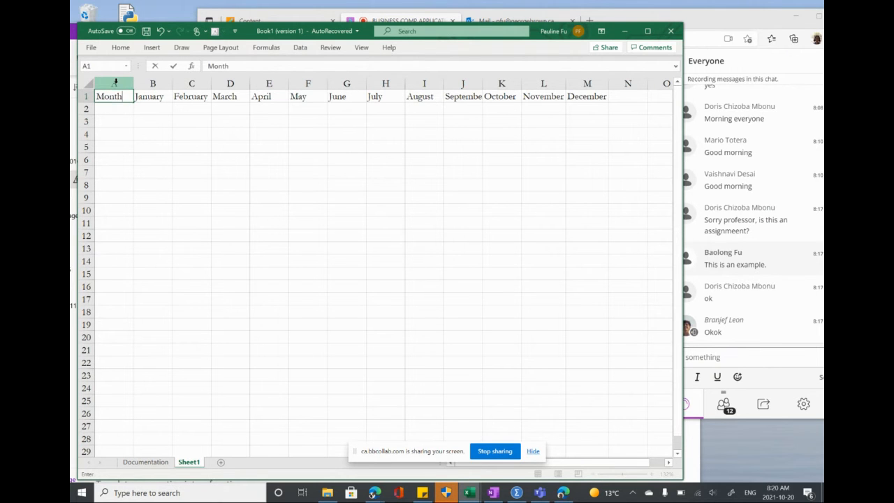
pyautogui.click(119, 109)
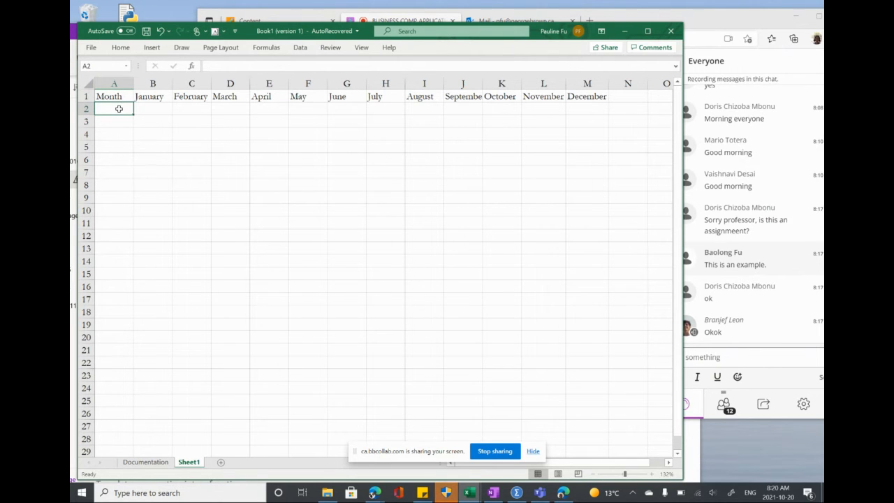
pyautogui.write('a')
pyautogui.write('ales')
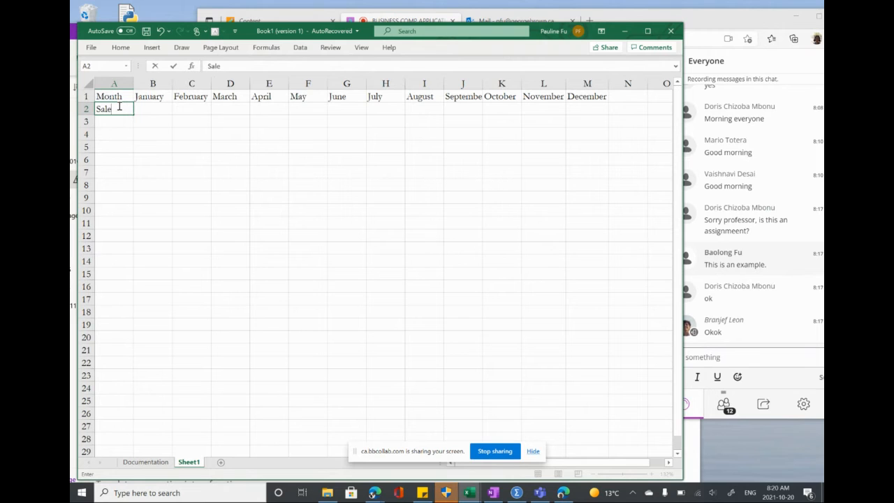
# - Enter 25 as the January sales value in cell B2
pyautogui.click(153, 106)
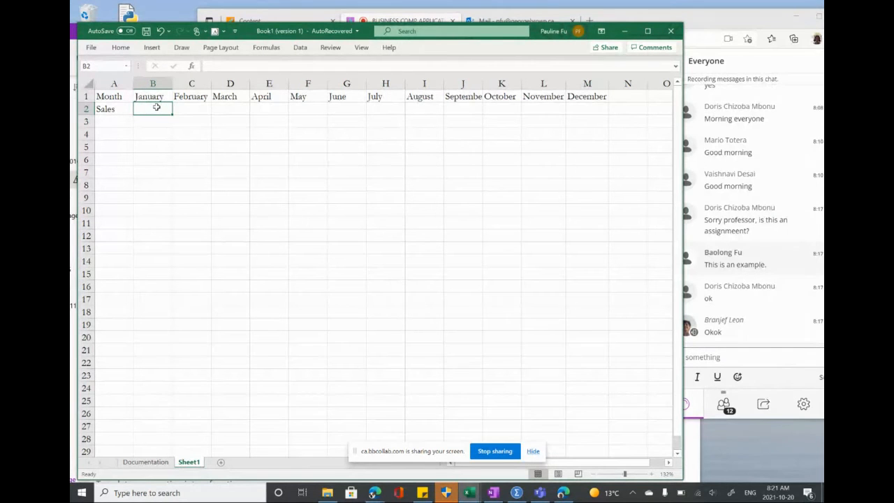
pyautogui.write('25')
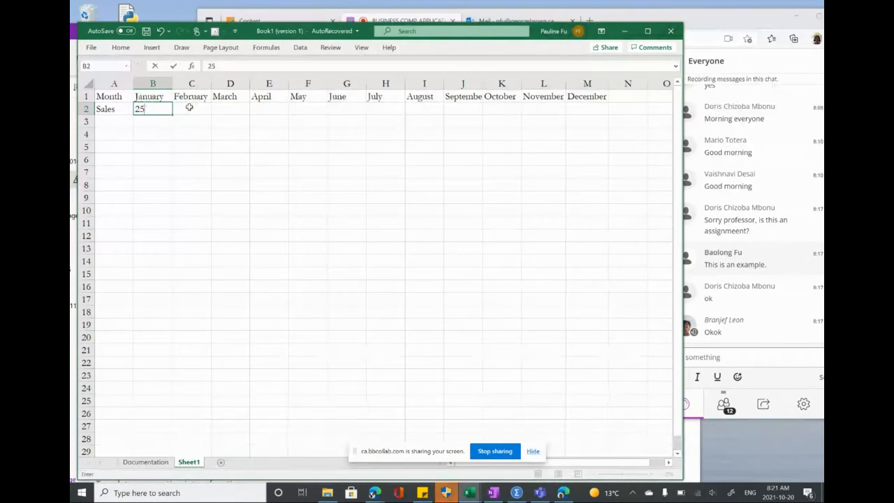
pyautogui.click(190, 107)
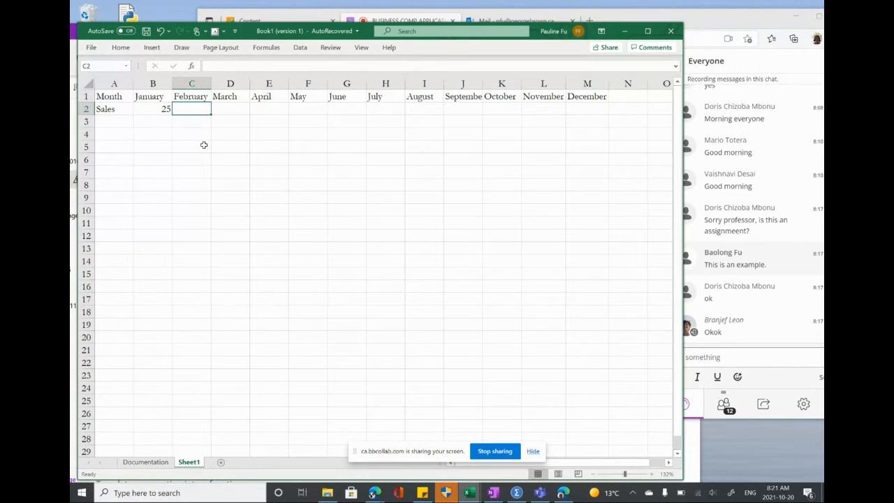
# - Extend the Sales label in cell A2 with the unit thousands, opened by a parenthesis
pyautogui.click(105, 108)
pyautogui.rightClick(105, 109)
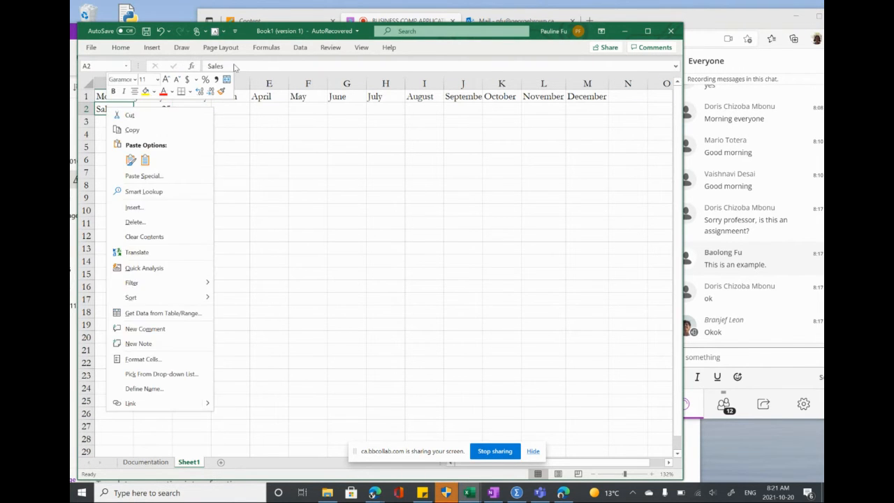
pyautogui.press('Escape')
pyautogui.click(235, 65)
pyautogui.write('(t')
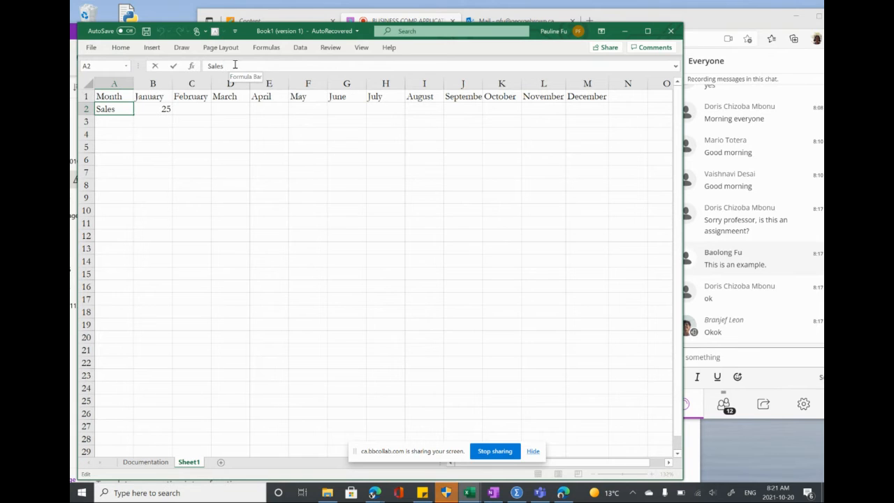
pyautogui.write('ho')
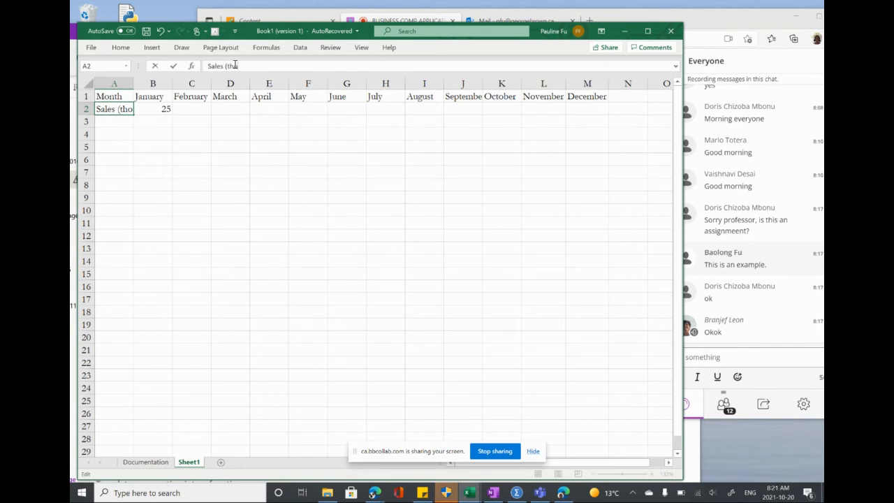
pyautogui.write('us')
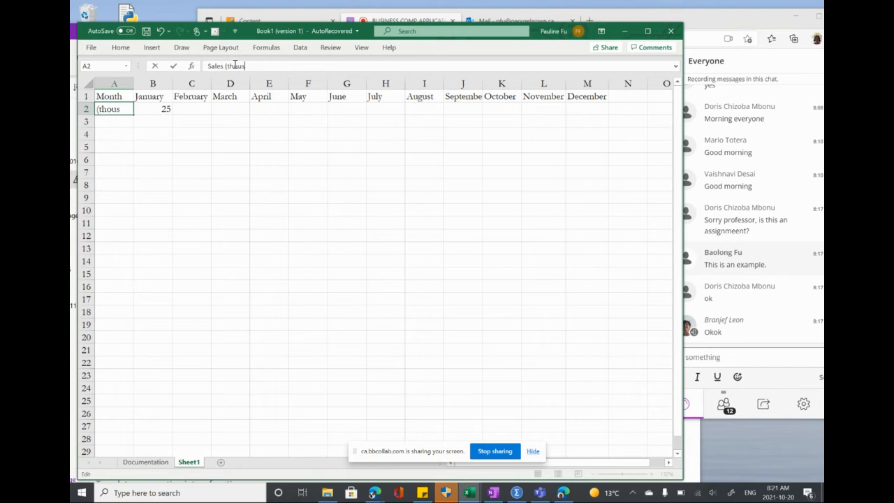
pyautogui.press('BackSpace')
pyautogui.press('BackSpace')
pyautogui.press('BackSpace')
pyautogui.press('BackSpace')
pyautogui.press('BackSpace')
pyautogui.write('thousands')
pyautogui.click(226, 181)
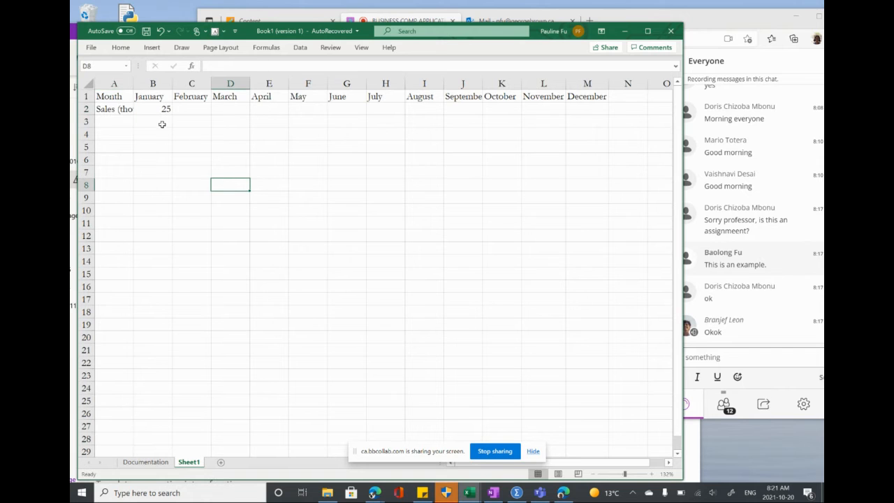
# - Widen column A to fit the Sales (thousands) label and enter sales of 28 for February, 27 for March and 26 for April in row 2
pyautogui.moveTo(133, 86); pyautogui.dragTo(163, 85)
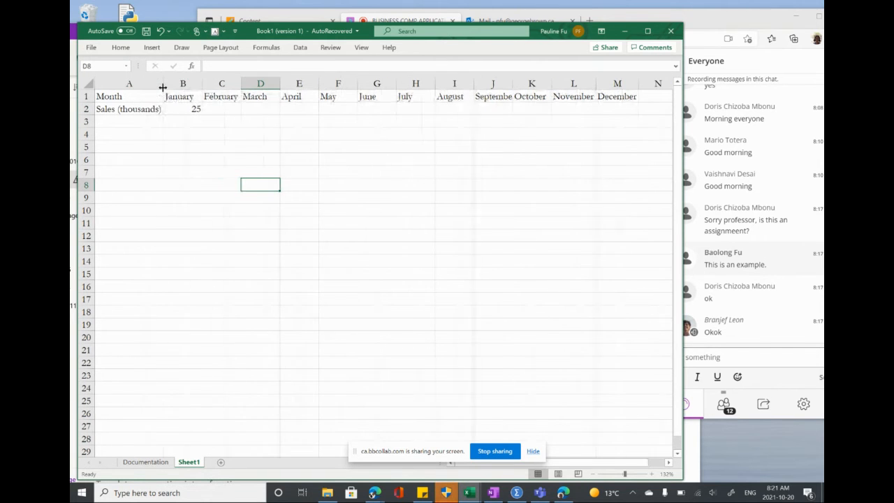
pyautogui.click(228, 109)
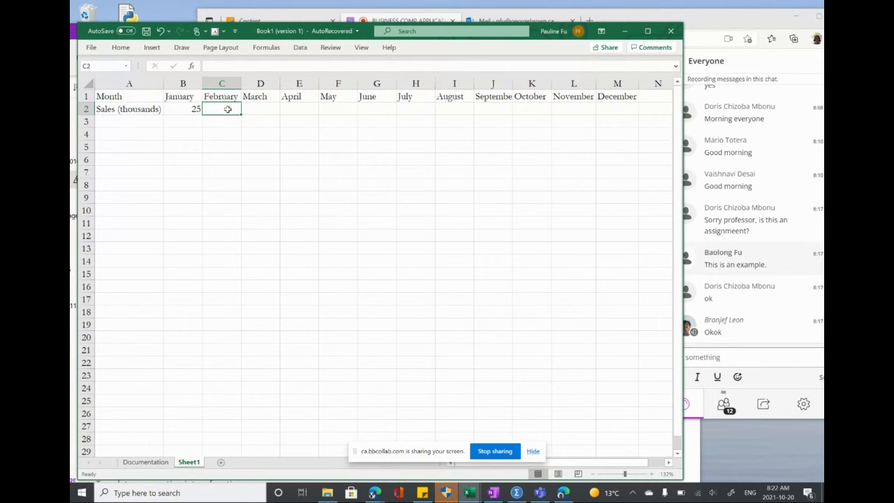
pyautogui.write('28')
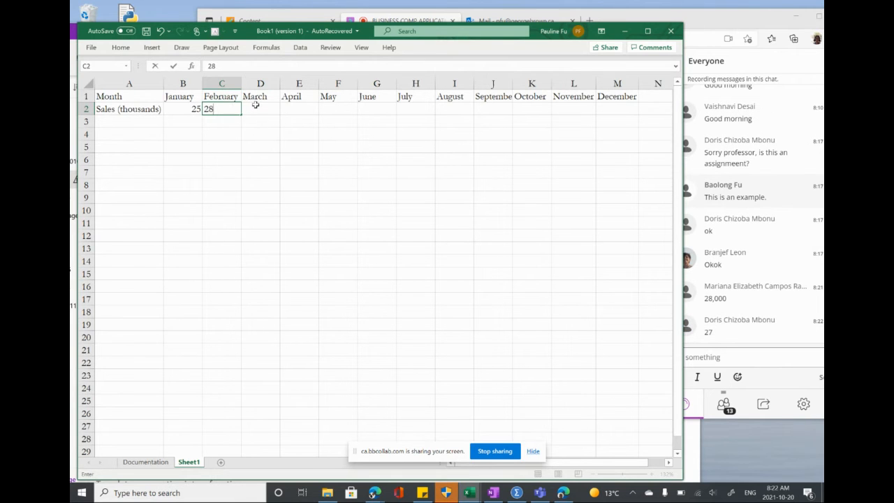
pyautogui.click(255, 105)
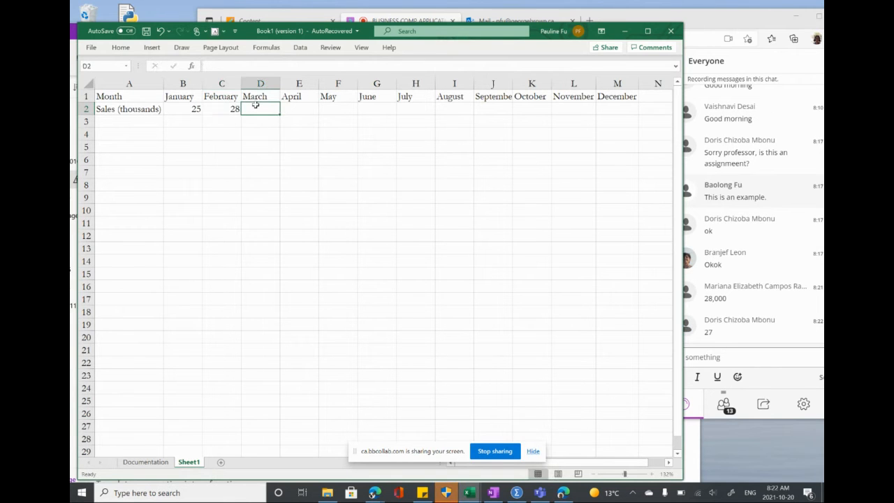
pyautogui.write('27')
pyautogui.click(299, 109)
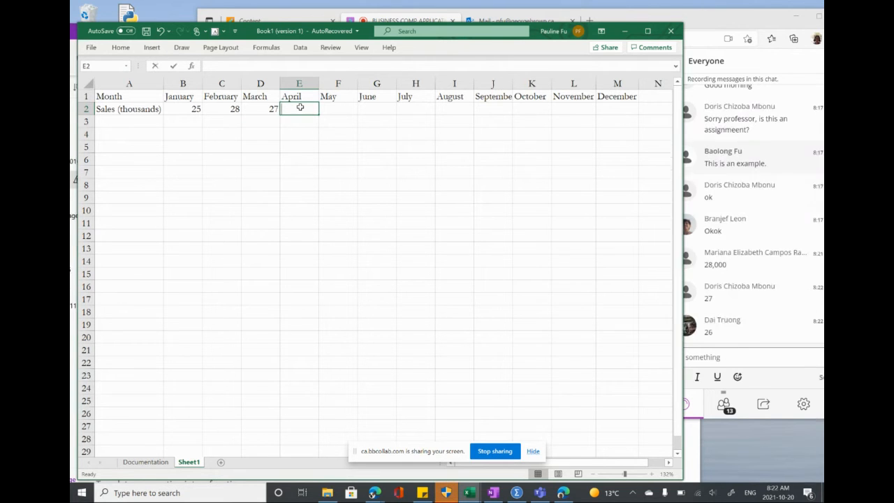
pyautogui.write('26')
# - Enter the row 2 sales values 56 for May, 30 for June, 48 for July and 52 for August
pyautogui.click(336, 108)
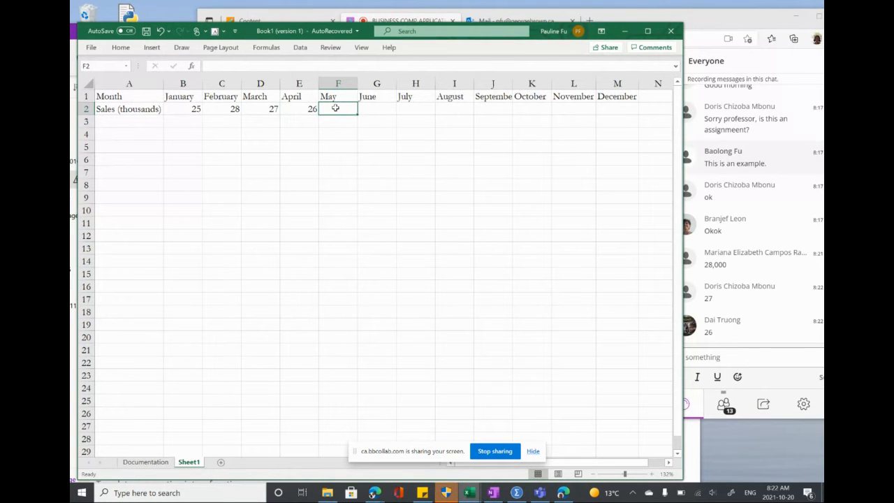
pyautogui.write('56')
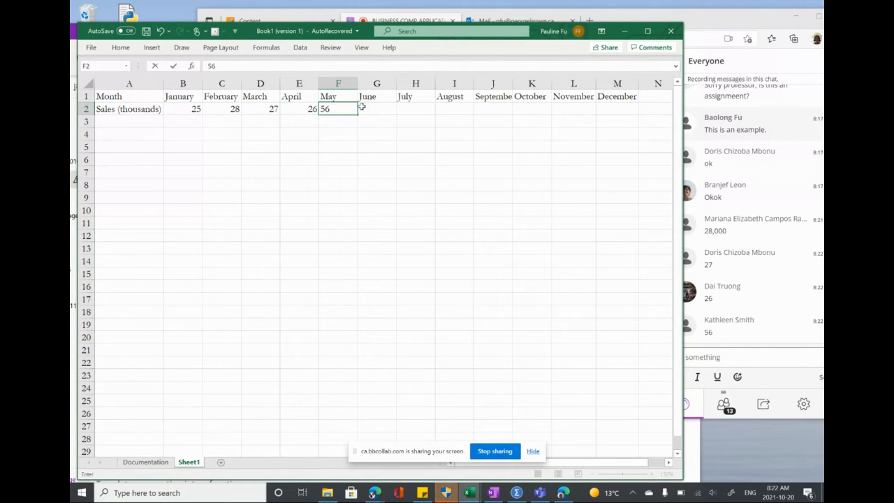
pyautogui.click(364, 107)
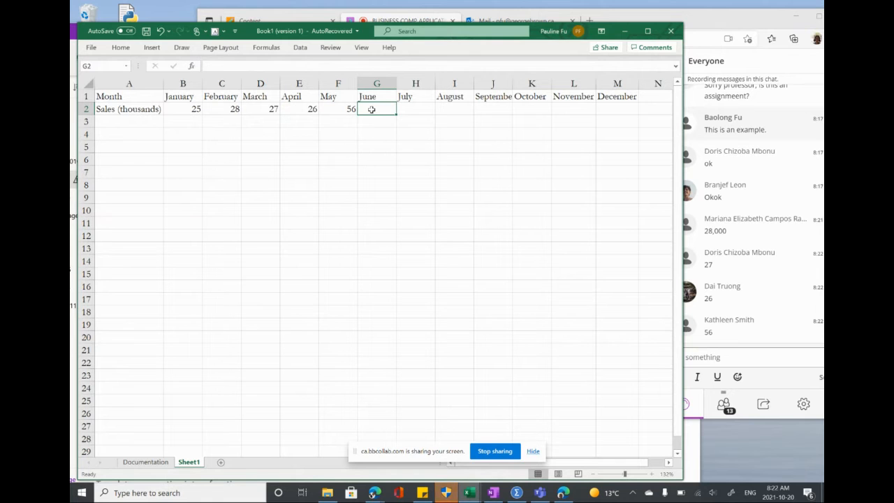
pyautogui.write('30')
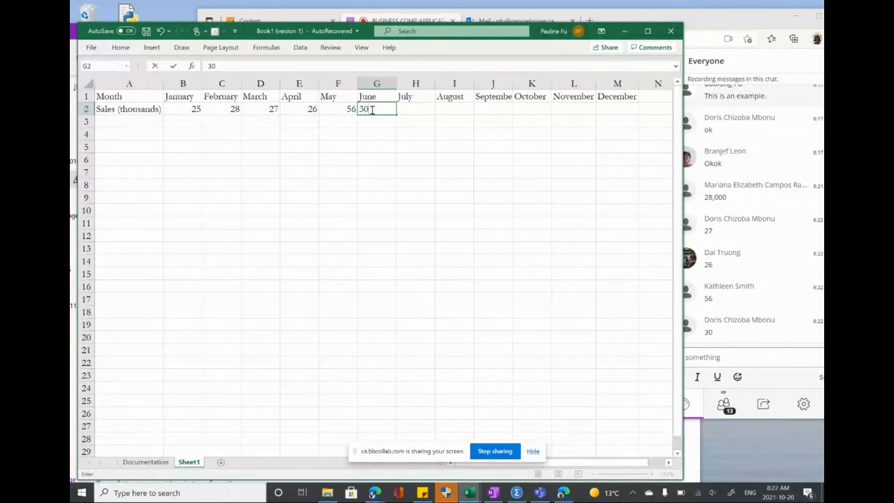
pyautogui.click(413, 109)
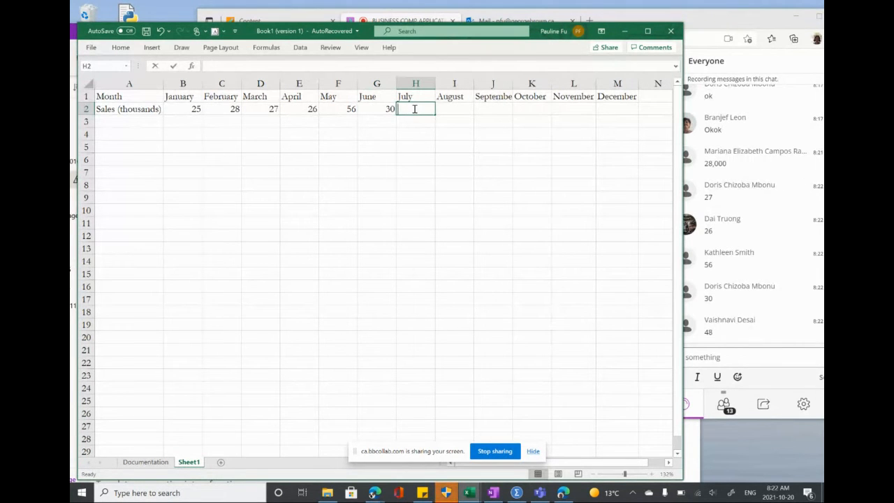
pyautogui.write('48')
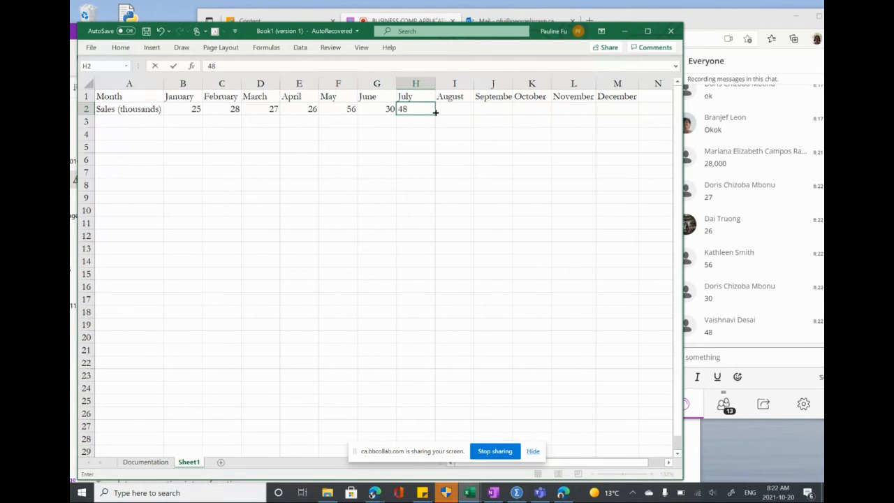
pyautogui.click(447, 109)
pyautogui.write('52')
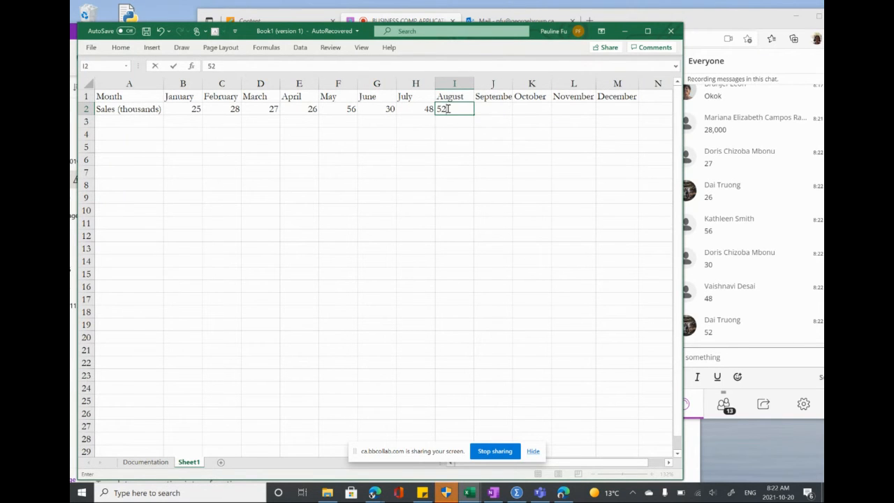
# - Enter the row 2 sales values 23 for September, 75 for October, 35 for November and 39 for December
pyautogui.click(494, 108)
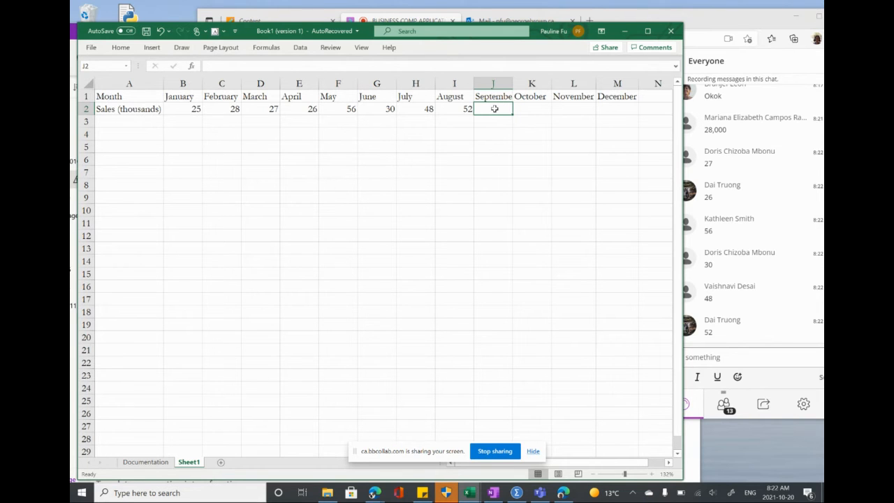
pyautogui.write('23')
pyautogui.click(536, 108)
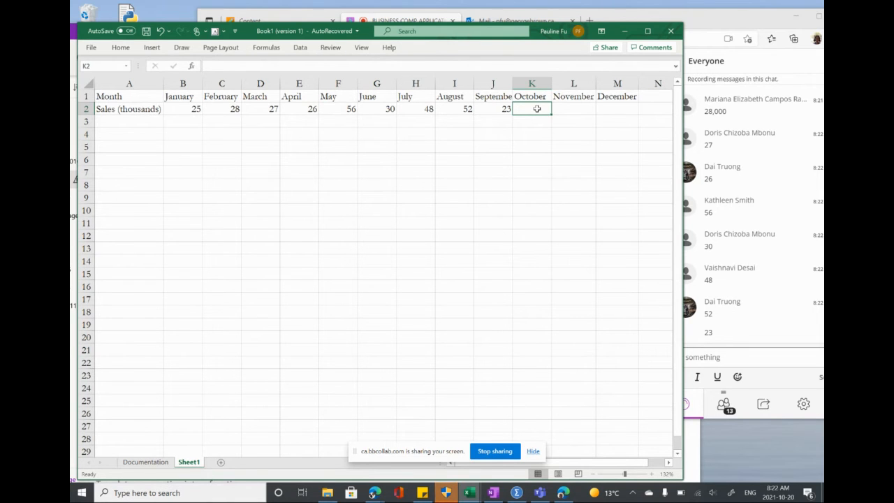
pyautogui.write('75')
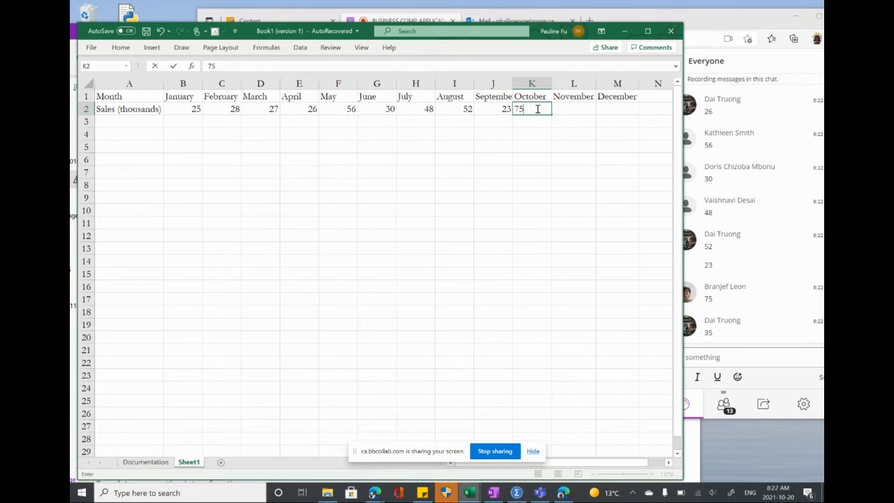
pyautogui.click(575, 108)
pyautogui.write('35')
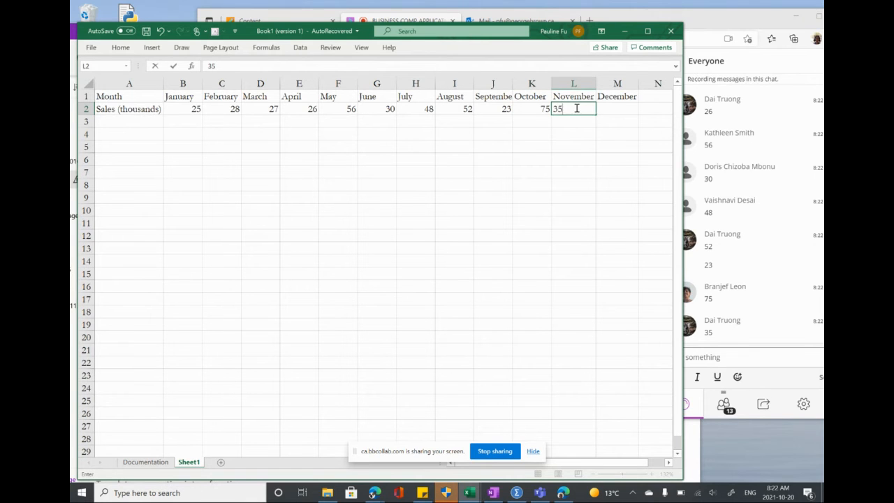
pyautogui.click(605, 108)
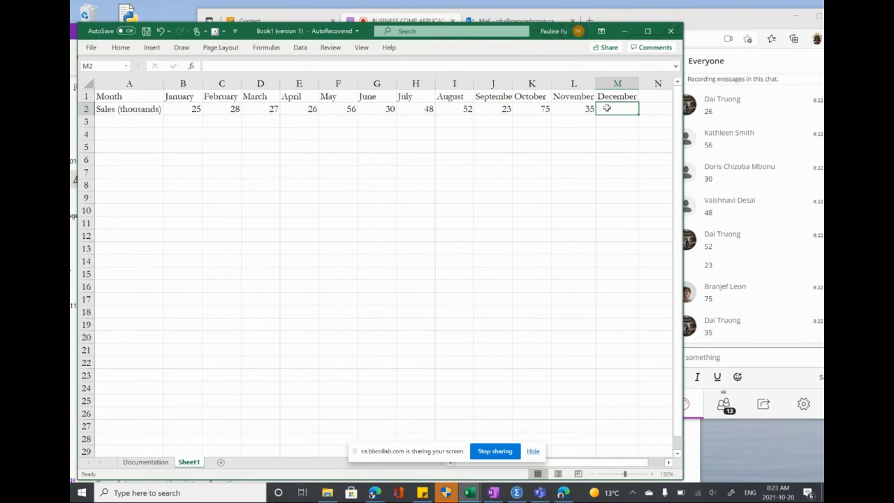
pyautogui.write('39')
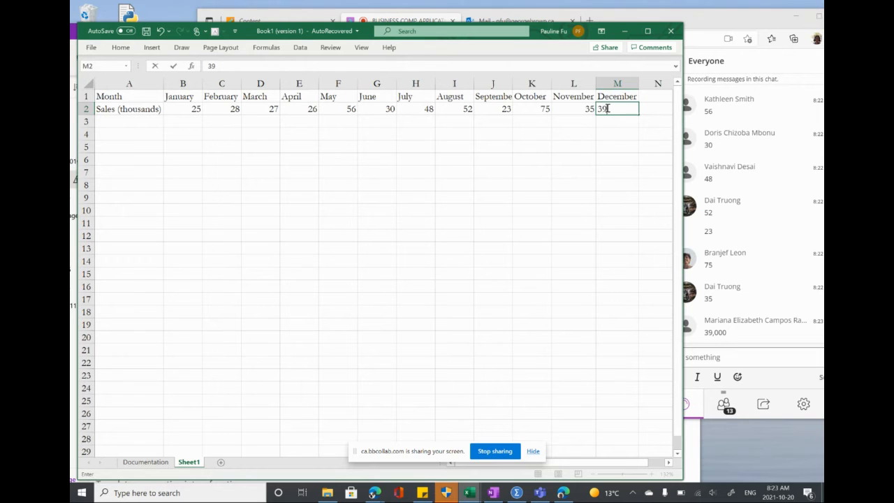
pyautogui.click(591, 148)
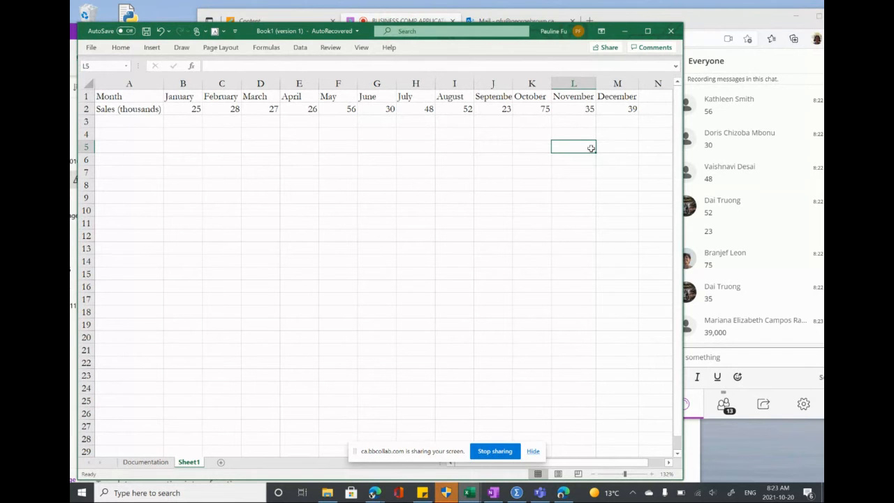
# - Add the city Toronto to the label in cell A2 so it reads Sales Toronto (thousands)
pyautogui.click(108, 109)
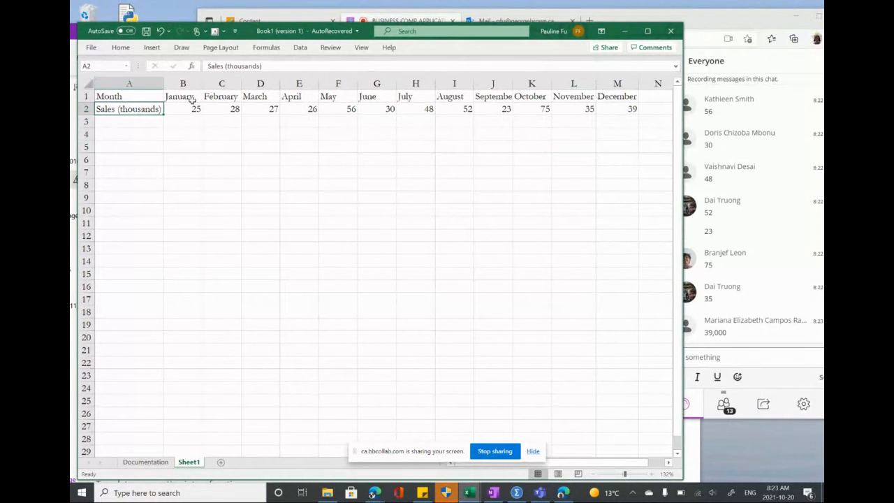
pyautogui.click(224, 67)
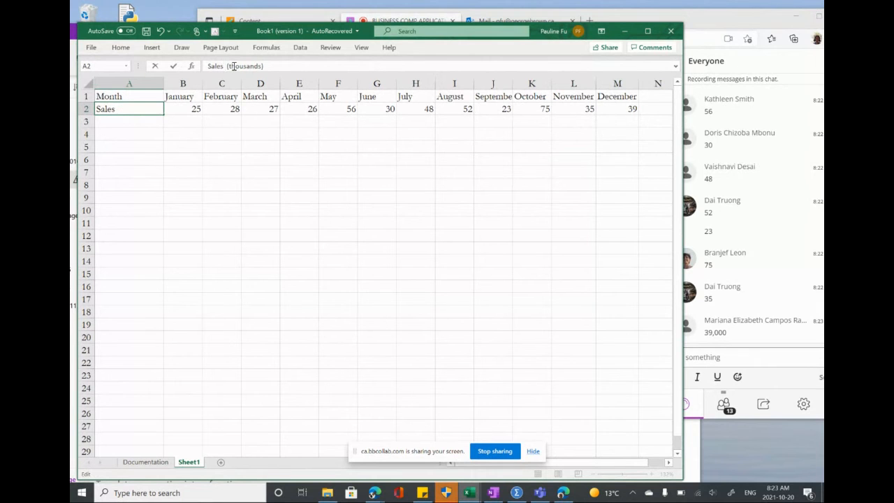
pyautogui.write('Toronto')
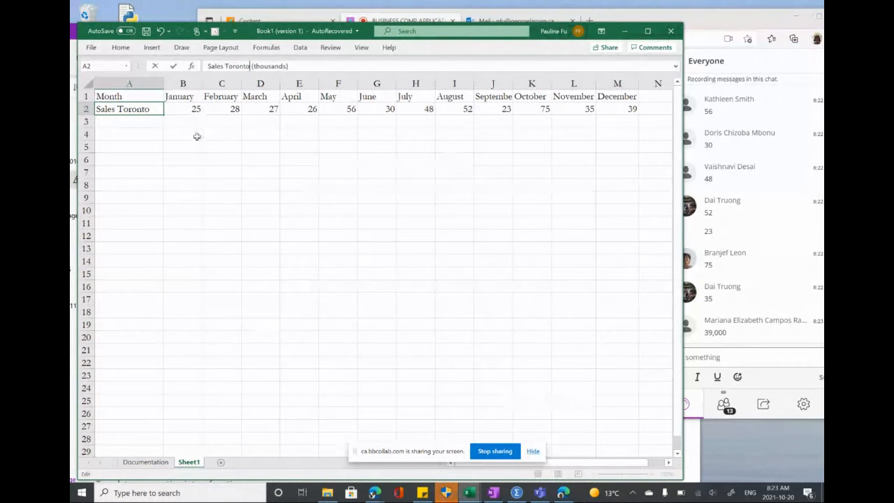
pyautogui.click(197, 136)
# - Widen column A slightly and fill the Sales Toronto (thousands) label from cell A2 down to A4
pyautogui.moveTo(168, 87); pyautogui.dragTo(174, 85)
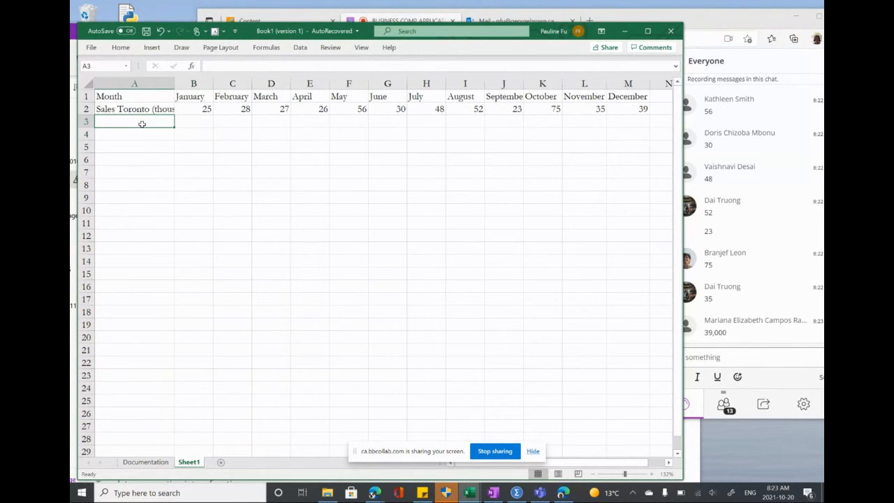
pyautogui.click(153, 110)
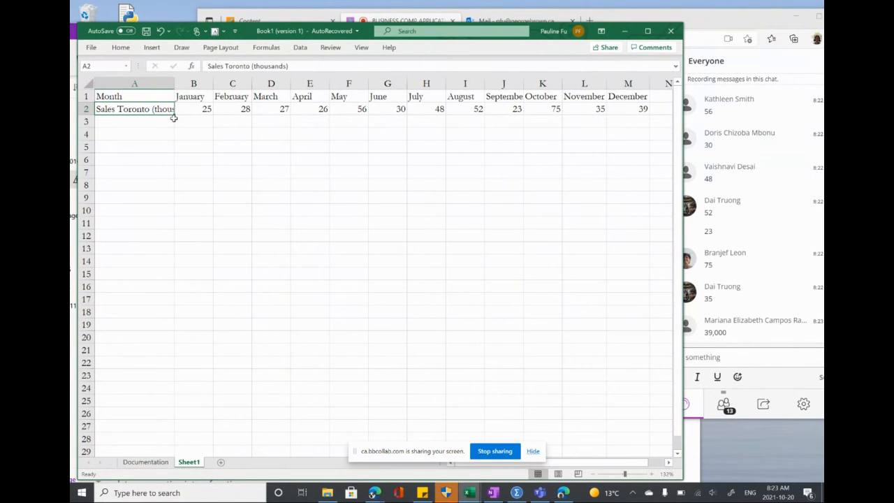
pyautogui.moveTo(175, 114); pyautogui.dragTo(174, 136)
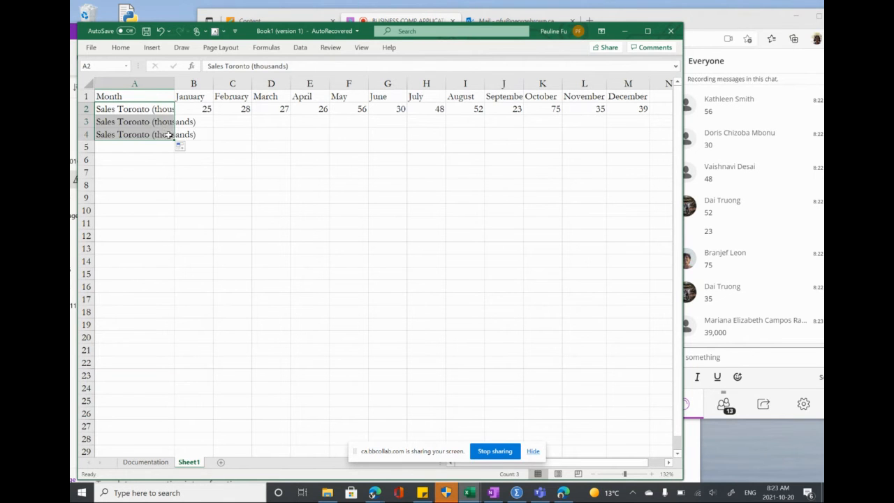
# - Replace Toronto with Ottawa in cell A3 so the label reads Sales Ottawa (thousands)
pyautogui.click(140, 121)
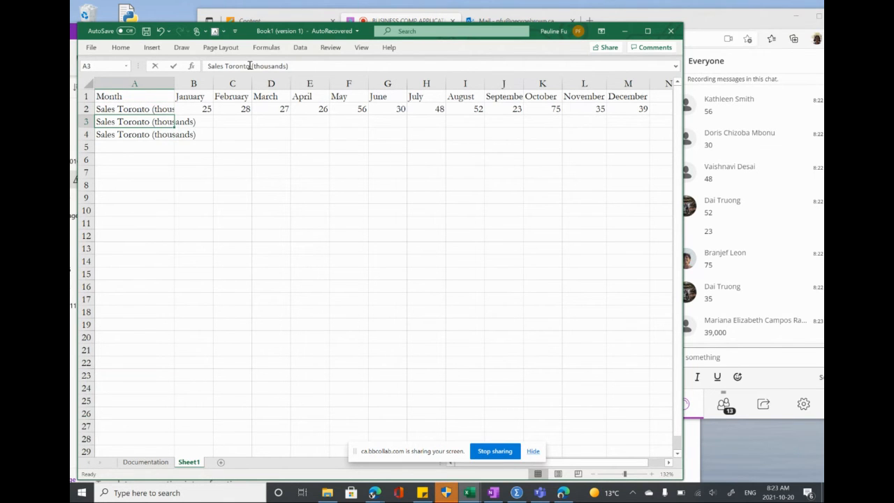
pyautogui.moveTo(249, 66); pyautogui.dragTo(232, 65)
pyautogui.click(225, 65)
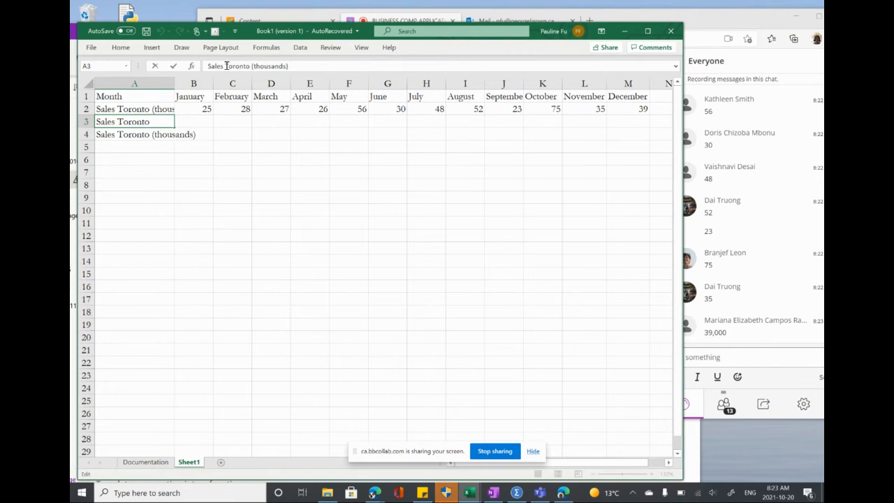
pyautogui.write('Ottawa')
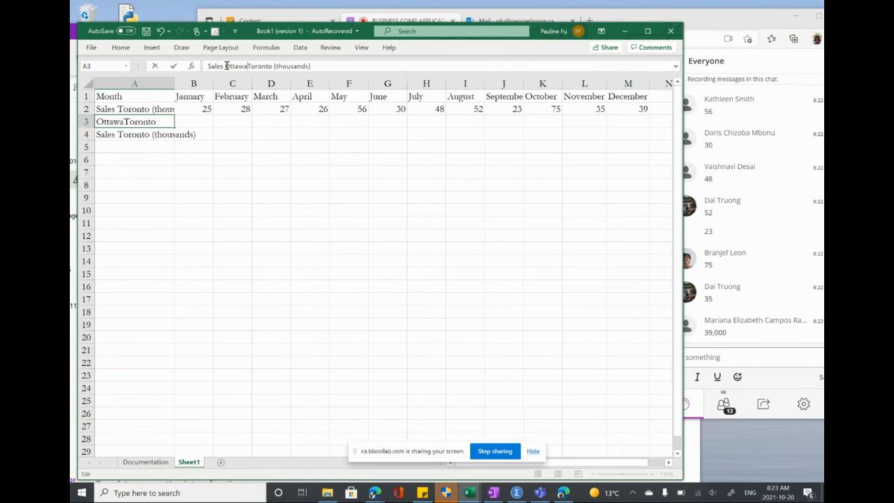
pyautogui.click(273, 65)
pyautogui.press('BackSpace')
pyautogui.press('BackSpace')
pyautogui.press('BackSpace')
pyautogui.press('BackSpace')
pyautogui.press('BackSpace')
pyautogui.press('BackSpace')
pyautogui.press('BackSpace')
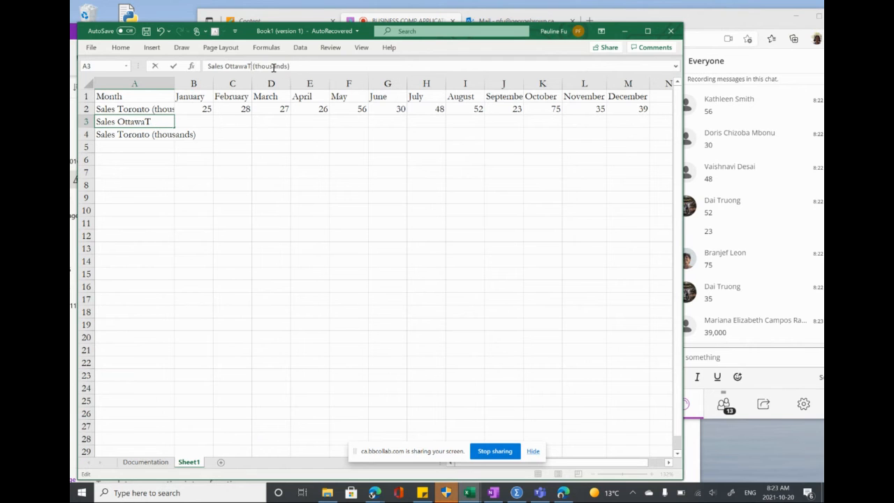
pyautogui.click(171, 147)
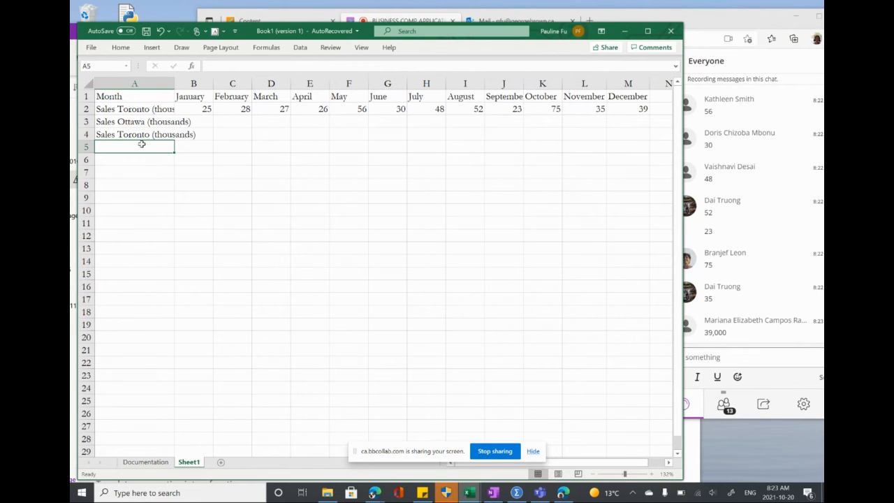
# - Replace Toronto with Vancouver in cell A4 so the label reads Sales Vancouver (thousands)
pyautogui.click(133, 138)
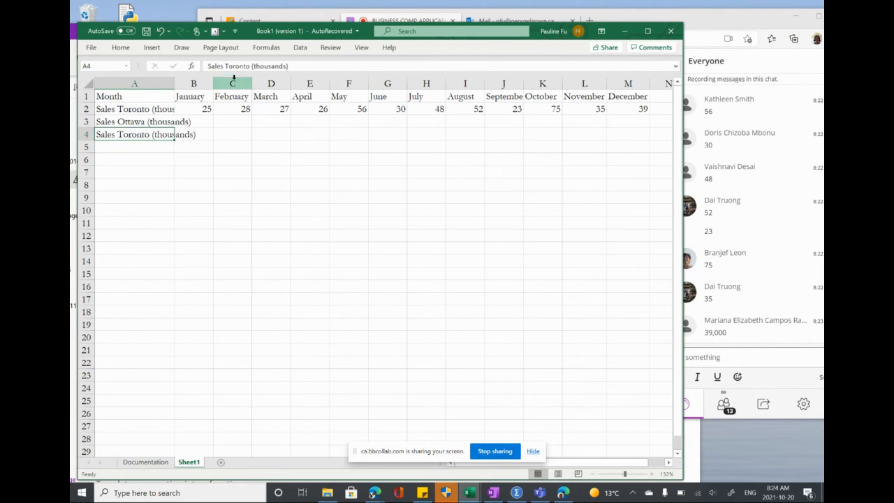
pyautogui.moveTo(250, 65); pyautogui.dragTo(226, 66)
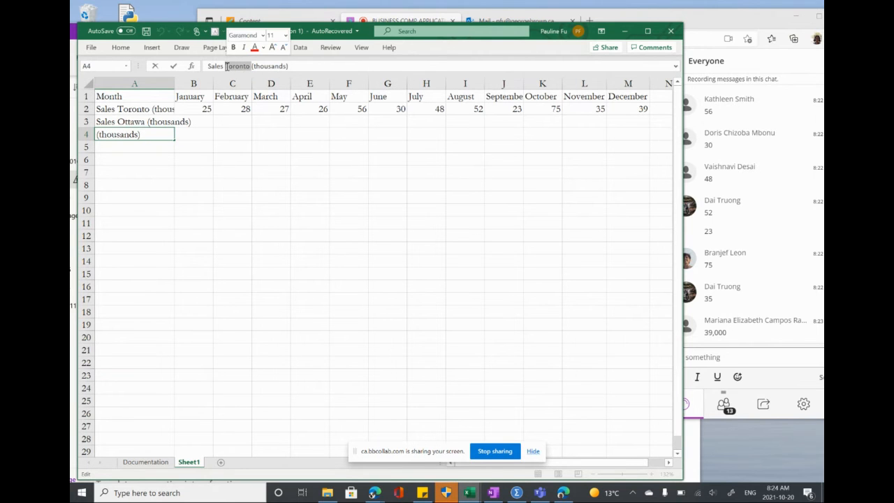
pyautogui.click(226, 65)
pyautogui.write('an')
pyautogui.press('BackSpace')
pyautogui.press('BackSpace')
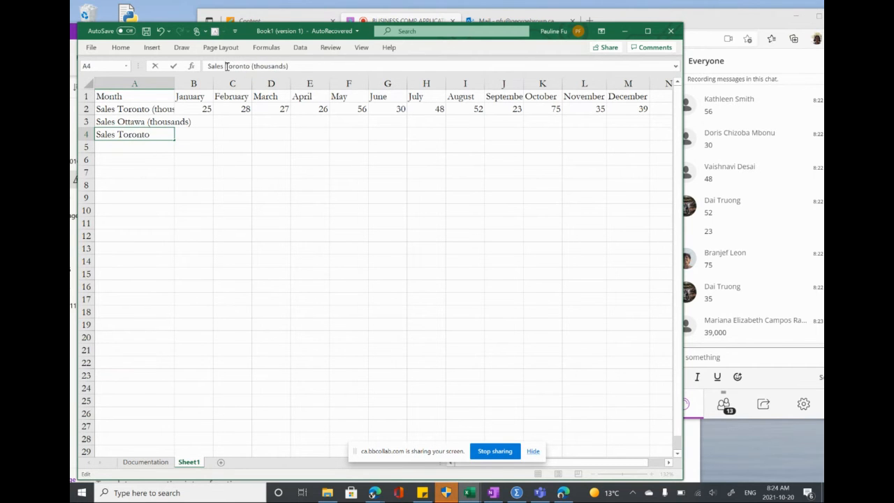
pyautogui.write('Vanc')
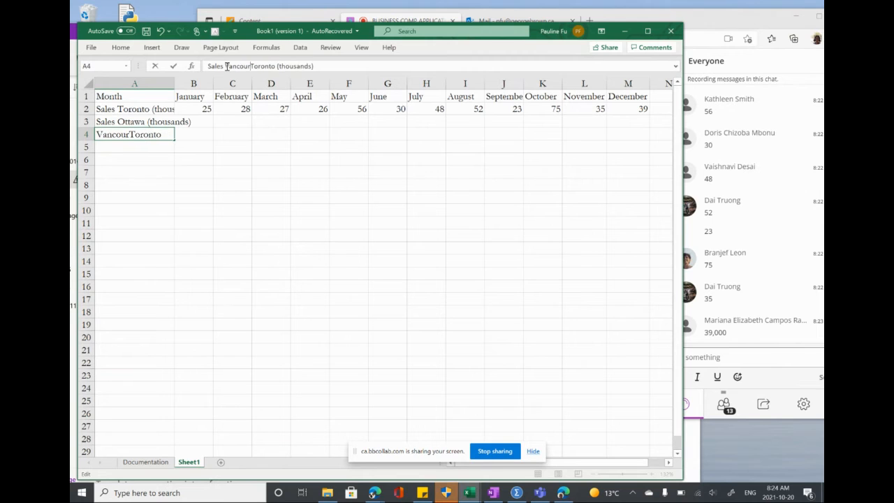
pyautogui.write('o')
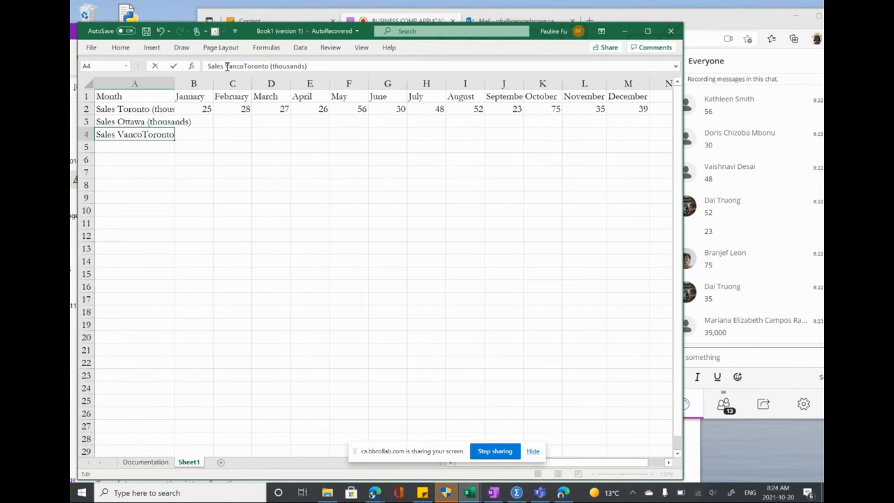
pyautogui.write('v')
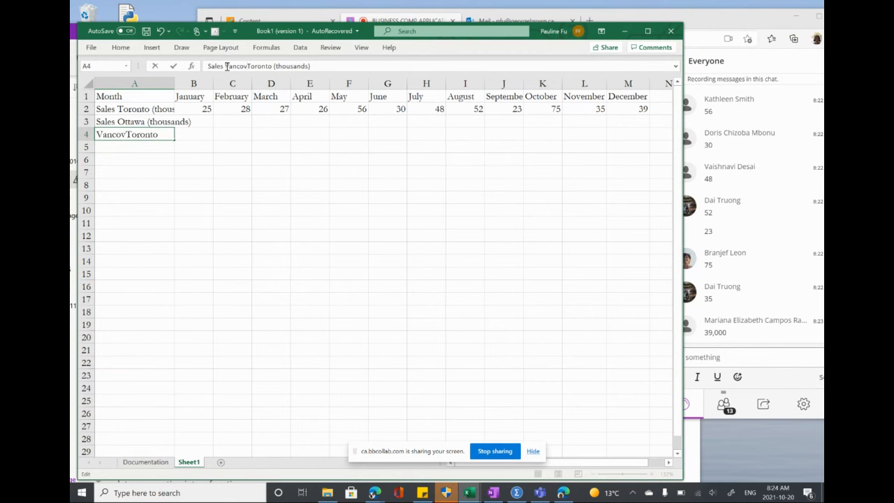
pyautogui.write('er')
pyautogui.press('BackSpace')
pyautogui.press('BackSpace')
pyautogui.press('BackSpace')
pyautogui.press('BackSpace')
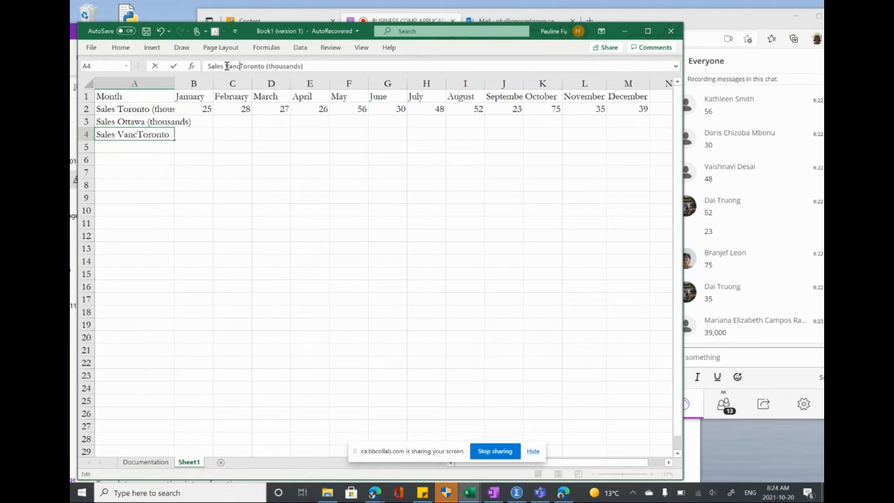
pyautogui.write('ouver')
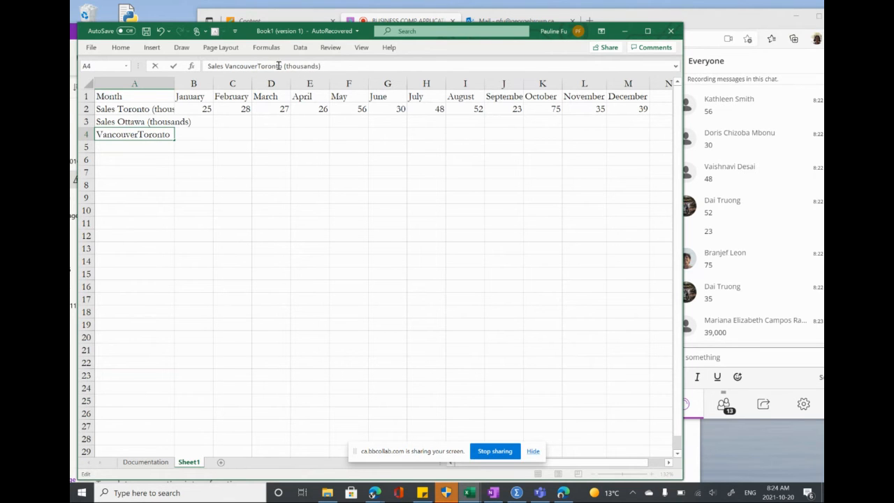
pyautogui.press('BackSpace')
pyautogui.press('BackSpace')
pyautogui.press('BackSpace')
pyautogui.press('BackSpace')
pyautogui.press('BackSpace')
pyautogui.press('BackSpace')
pyautogui.press('BackSpace')
pyautogui.click(221, 198)
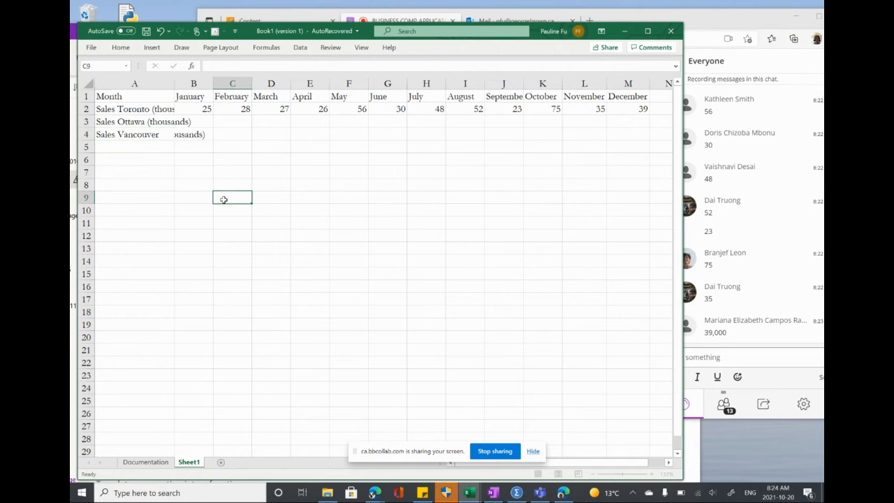
# - Widen column A until the full sales labels for all three cities fit
pyautogui.moveTo(176, 86); pyautogui.dragTo(207, 85)
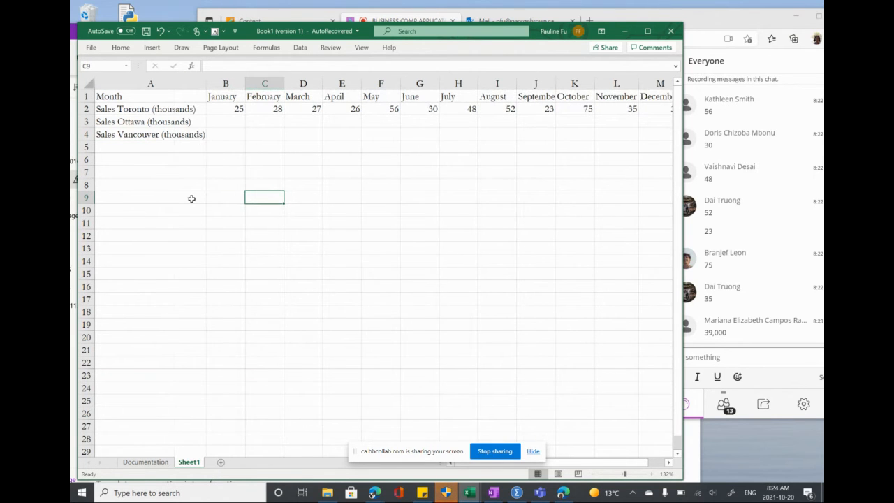
pyautogui.hscroll(3, 361, 231)
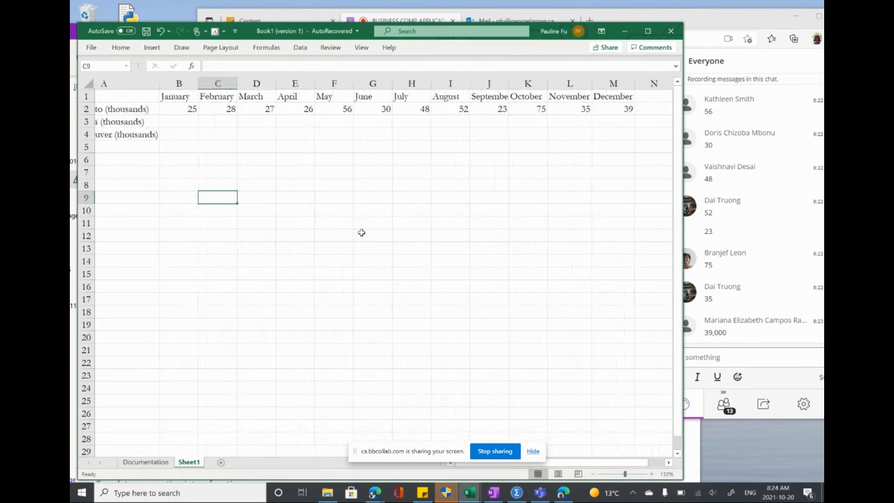
pyautogui.hscroll(-1, 362, 232)
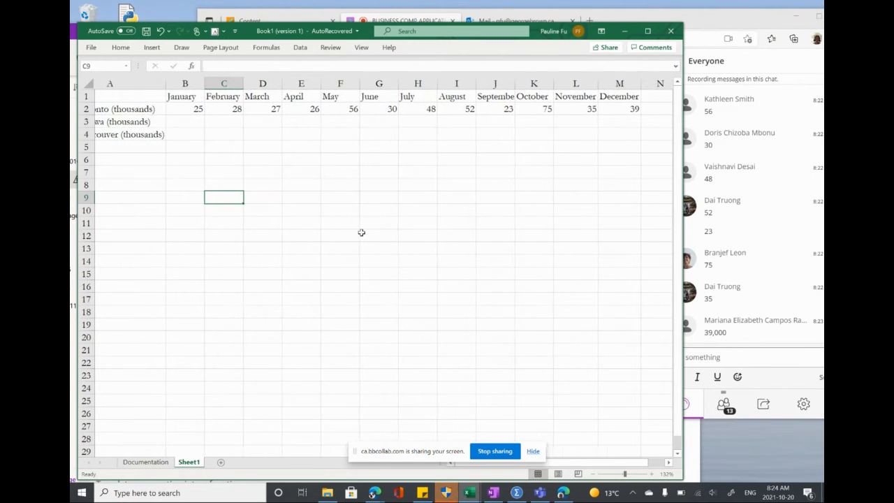
pyautogui.hscroll(-3, 362, 232)
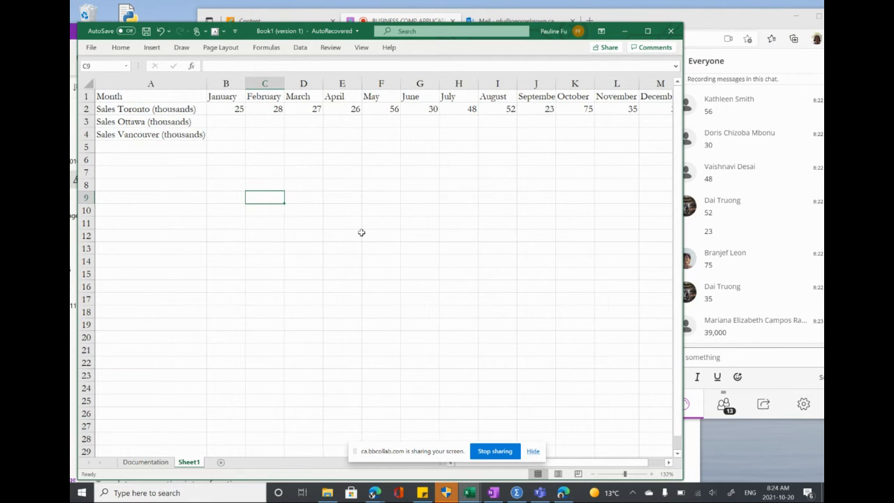
pyautogui.hscroll(2, 362, 232)
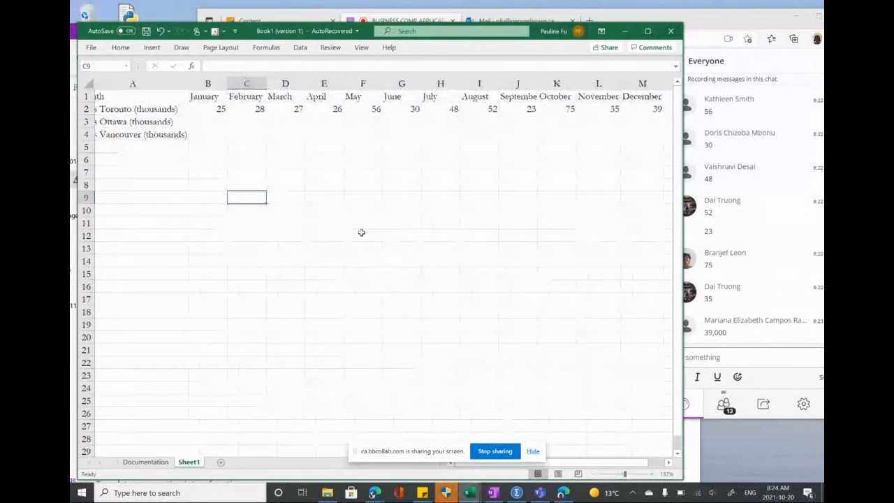
pyautogui.hscroll(-2, 361, 232)
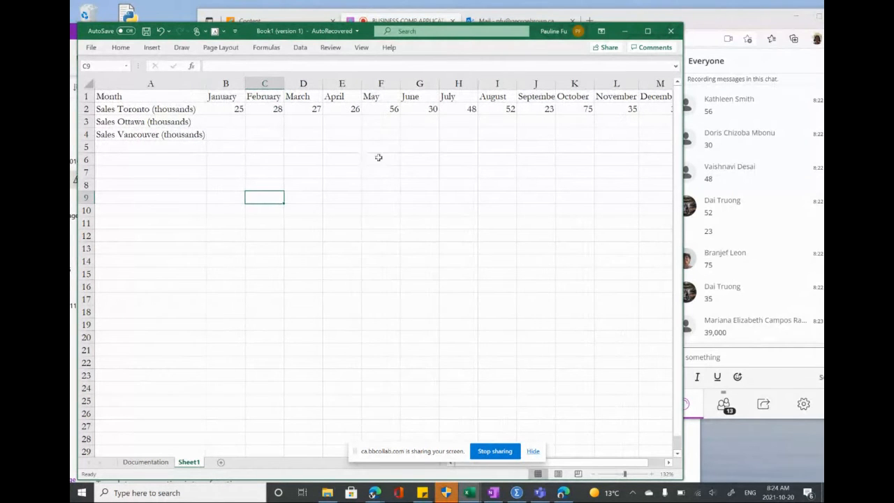
# - Add the column headings Min in cell O1 and Max in cell P1, leaving column N empty after December
pyautogui.hscroll(10, 378, 157)
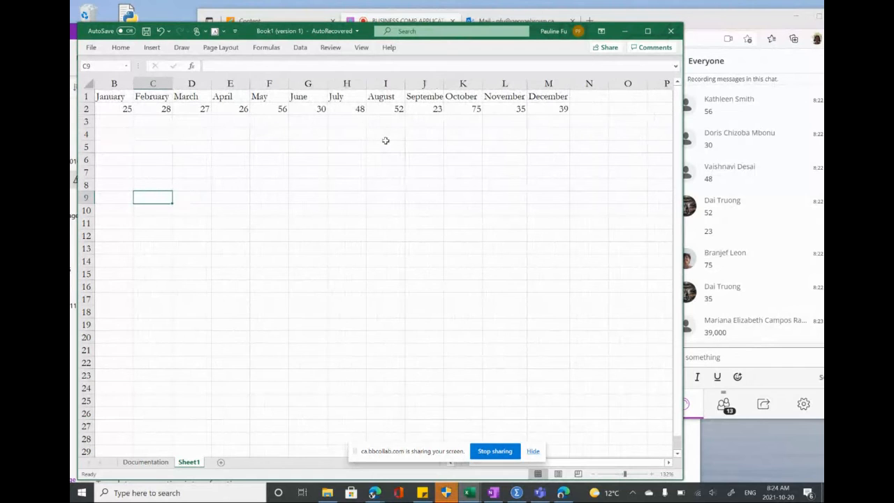
pyautogui.click(386, 144)
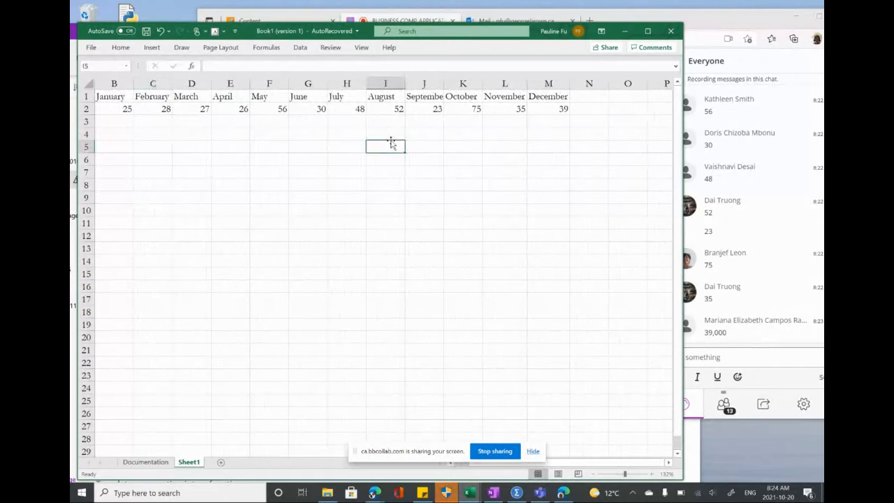
pyautogui.click(619, 95)
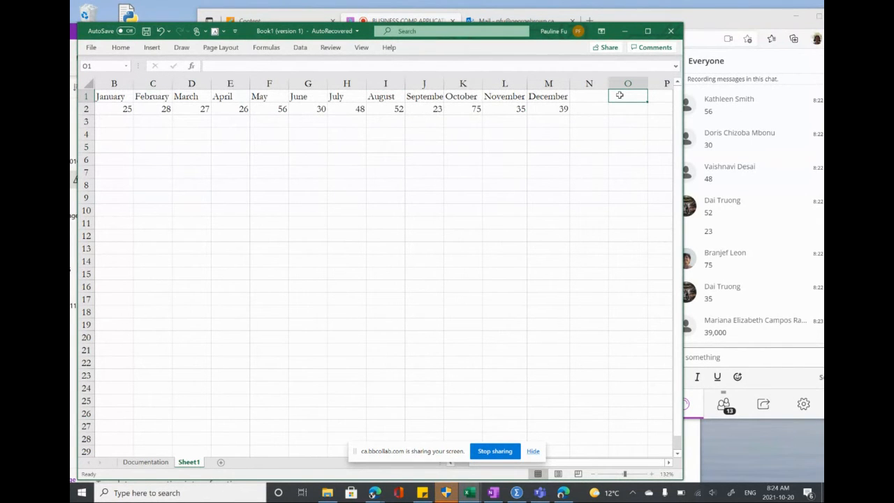
pyautogui.write('Min')
pyautogui.click(617, 110)
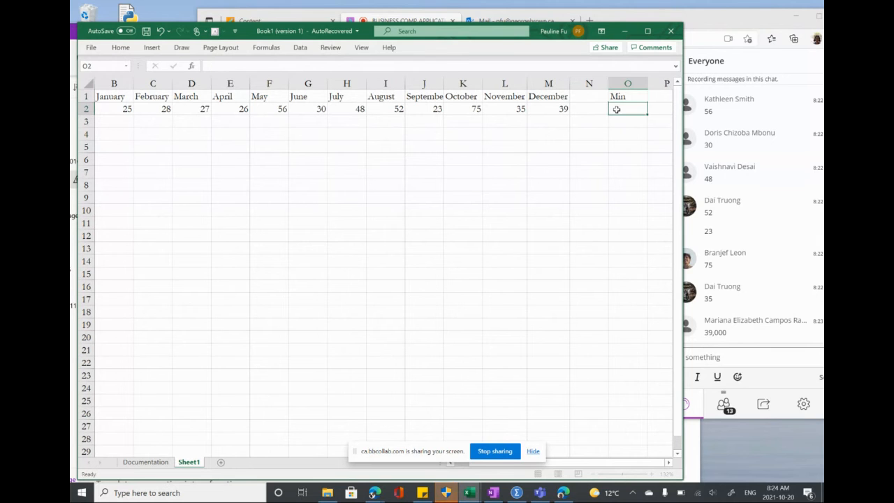
pyautogui.click(656, 96)
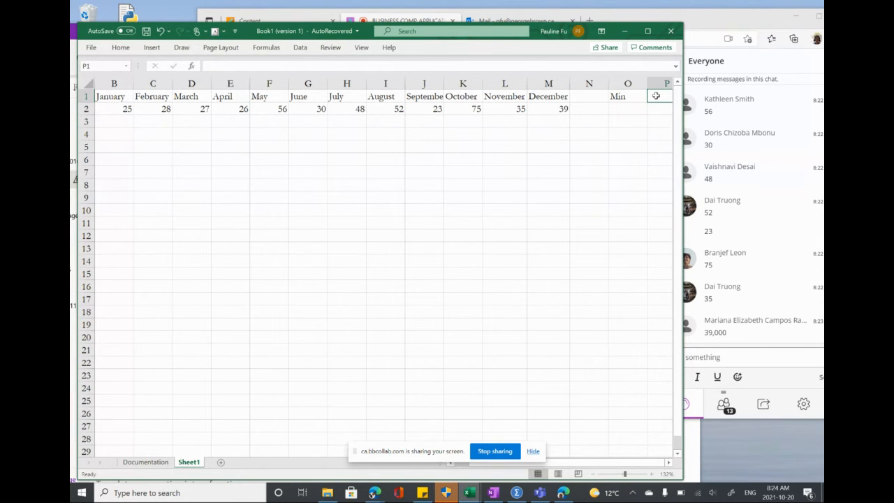
pyautogui.write('Max')
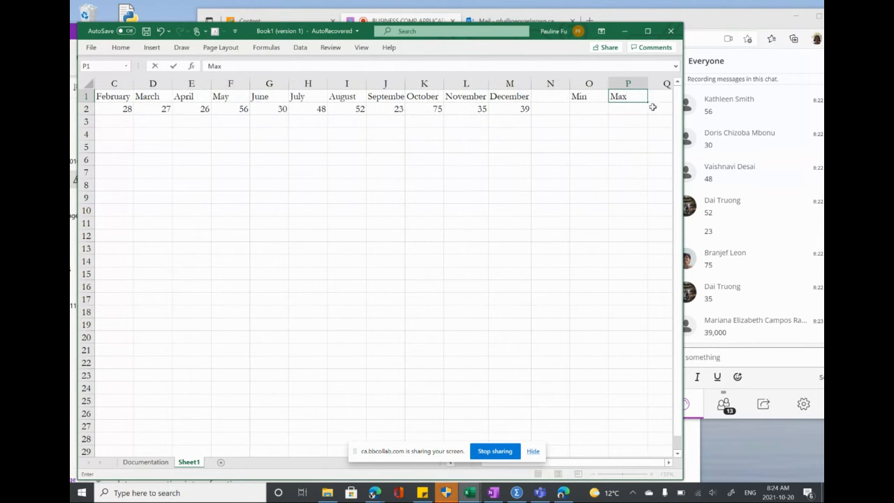
pyautogui.click(628, 108)
# - Calculate the lowest Toronto monthly sales in cell O2 with the formula =MIN(B2:M2)
pyautogui.hscroll(-2, 520, 178)
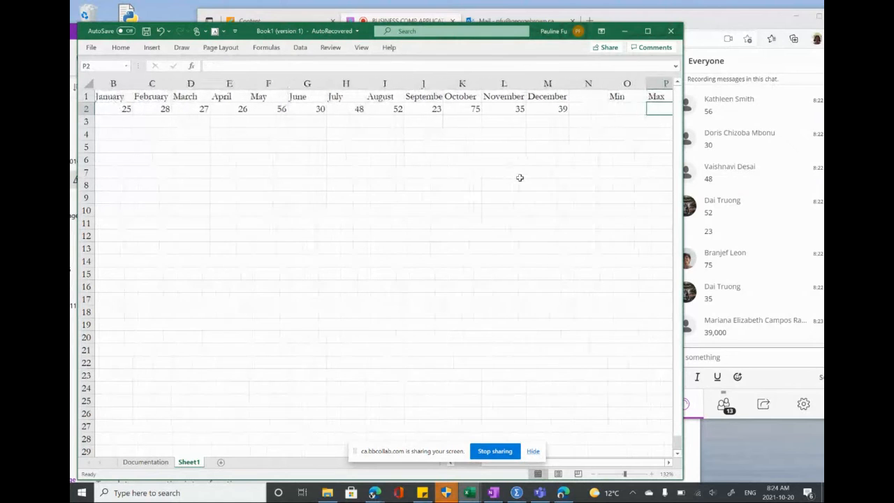
pyautogui.click(612, 108)
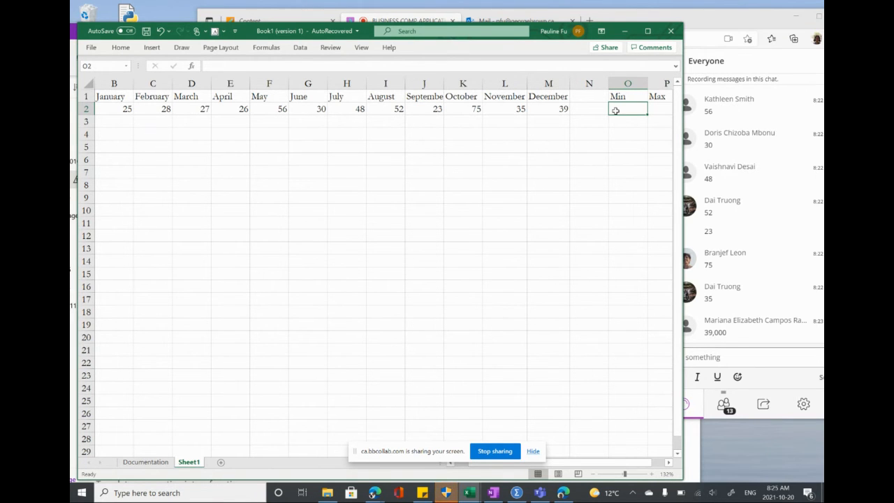
pyautogui.write('=')
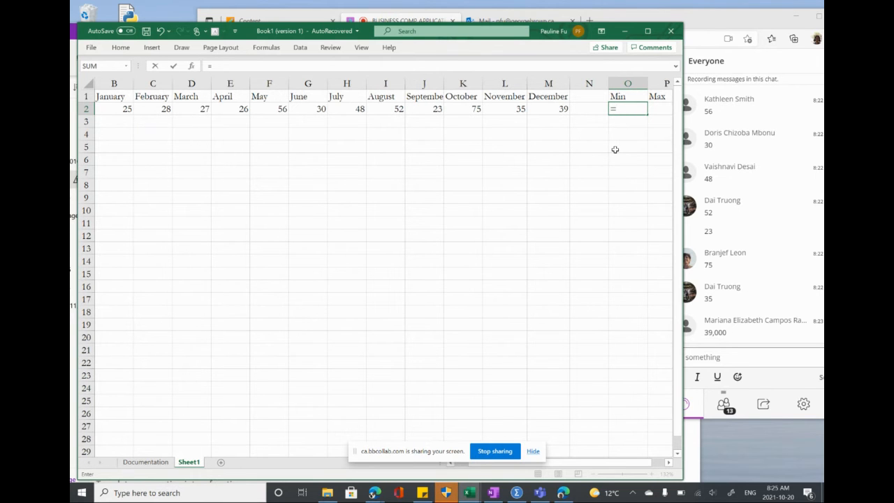
pyautogui.write('min(')
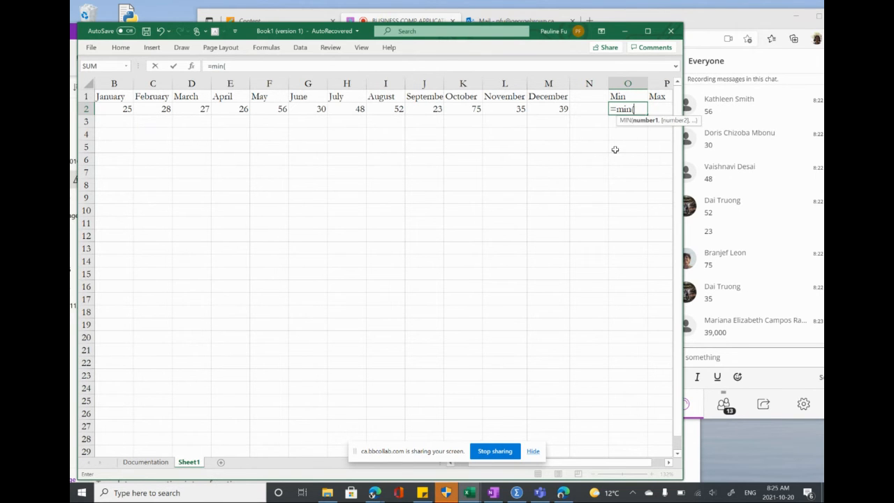
pyautogui.click(108, 108)
pyautogui.moveTo(107, 108); pyautogui.dragTo(144, 108)
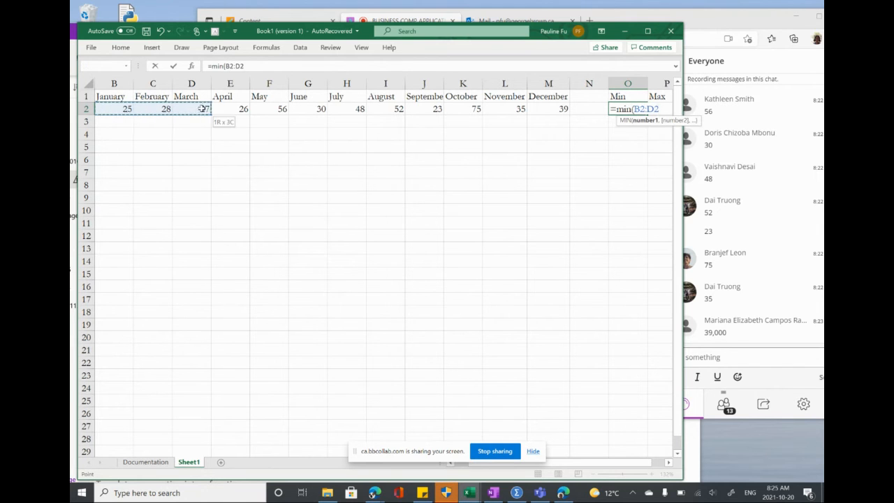
pyautogui.moveTo(245, 109); pyautogui.dragTo(340, 109)
pyautogui.moveTo(436, 115); pyautogui.dragTo(545, 109)
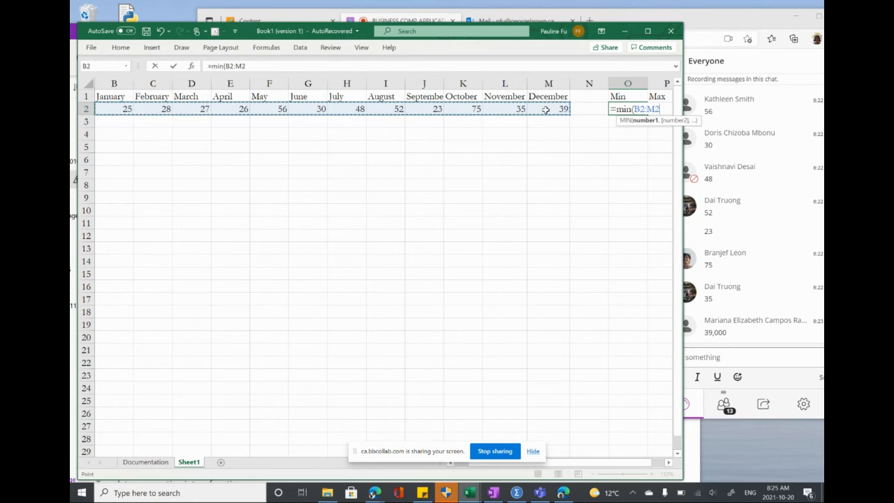
pyautogui.press('Return')
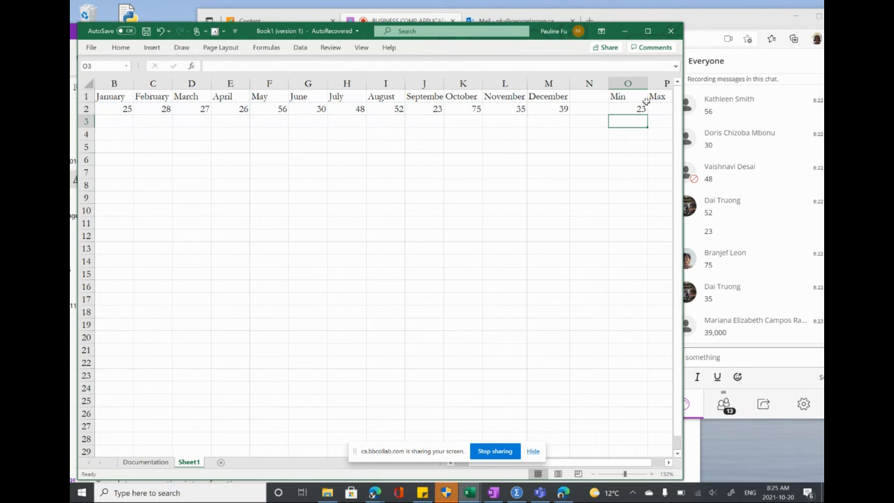
pyautogui.click(619, 108)
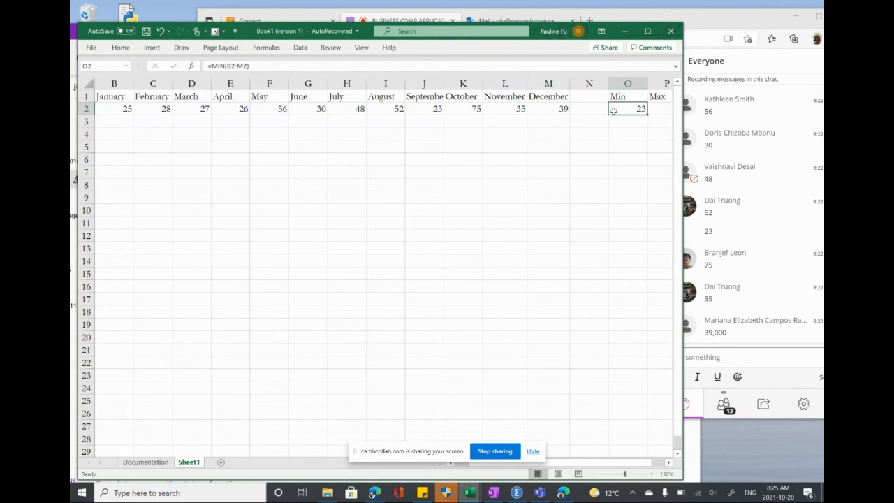
# - Calculate the highest Toronto monthly sales in cell P2 with the formula =MAX(B2:M2)
pyautogui.click(655, 109)
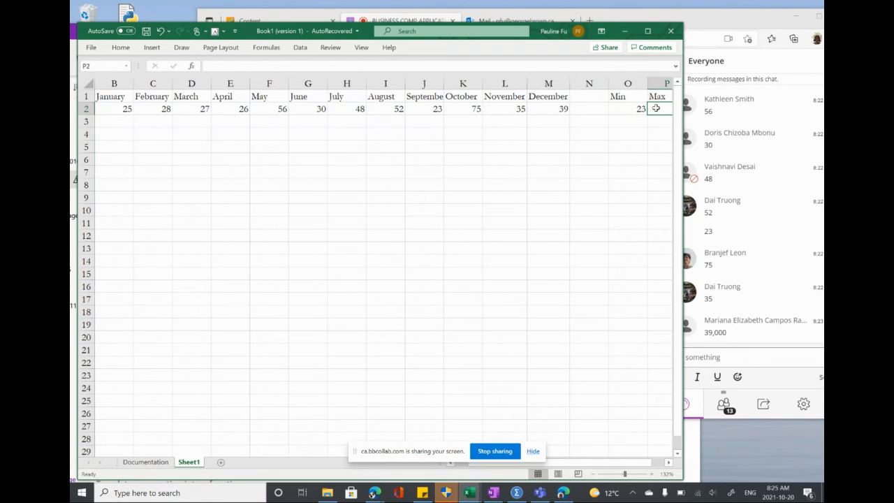
pyautogui.write('=')
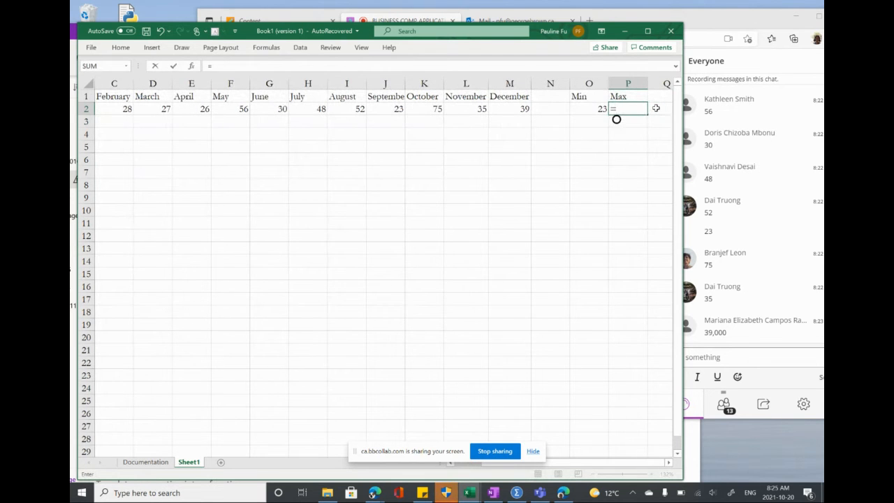
pyautogui.write('max(')
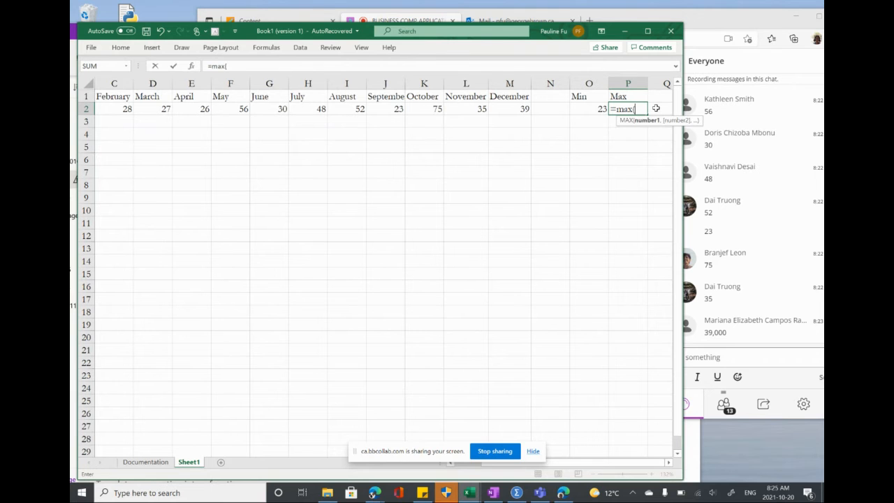
pyautogui.hscroll(-2, 280, 198)
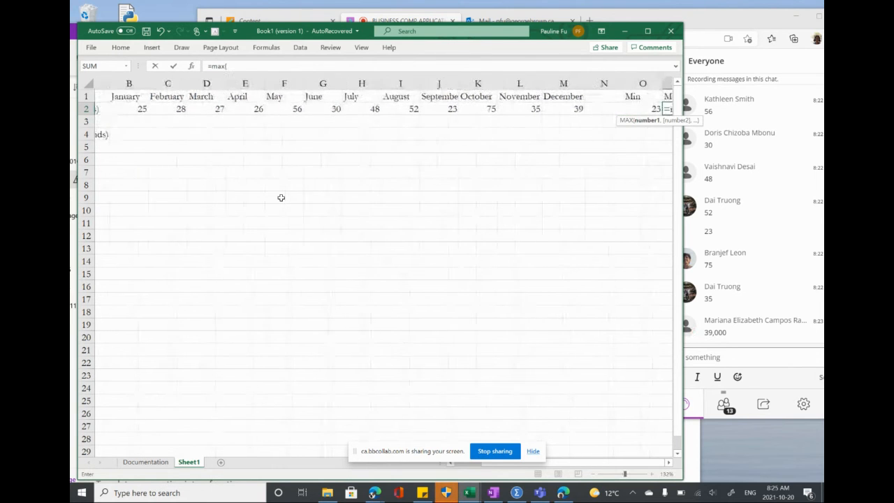
pyautogui.moveTo(108, 110); pyautogui.dragTo(548, 109)
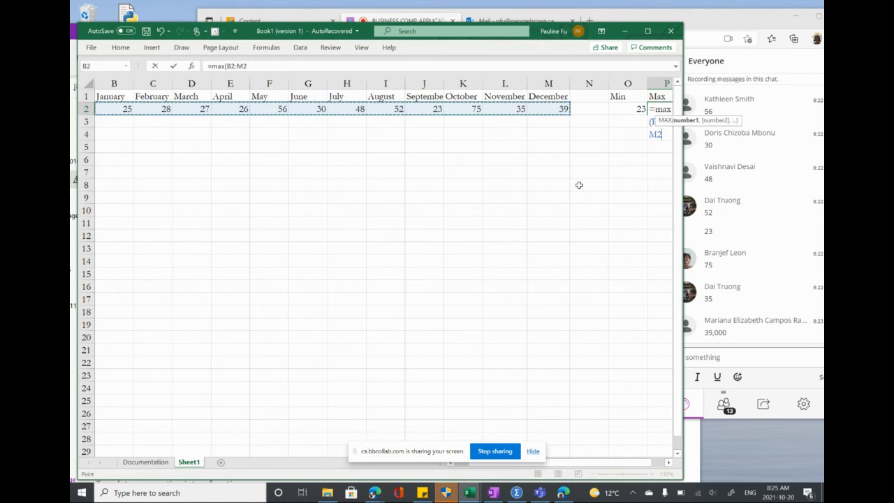
pyautogui.write(')')
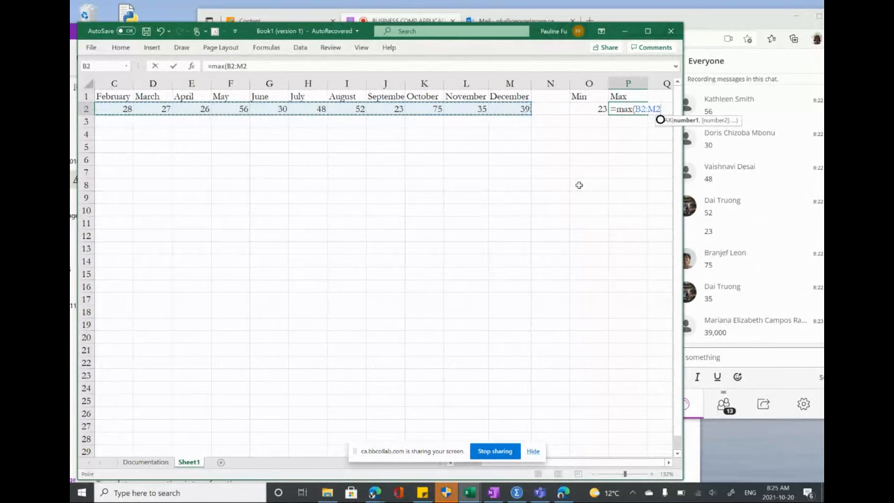
pyautogui.press('Return')
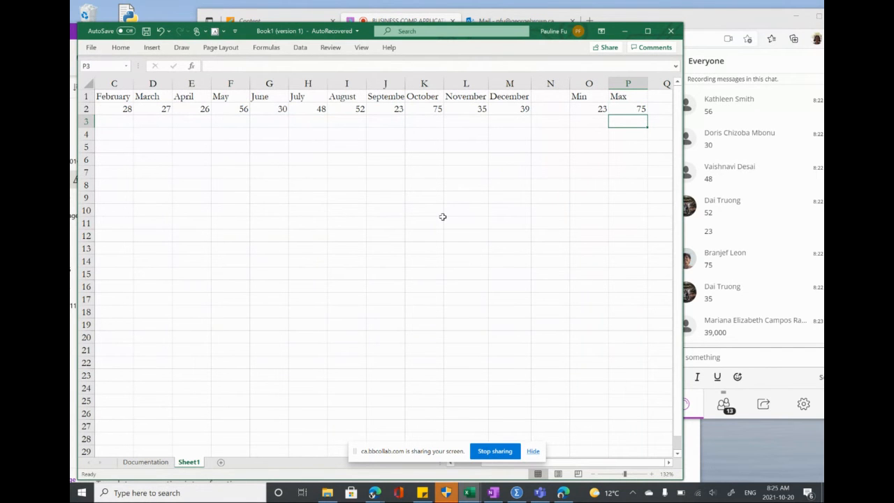
# - Generate a random January sales figure for Ottawa in cell B3 with the formula =RANDBETWEEN(23,75)
pyautogui.hscroll(-3, 442, 217)
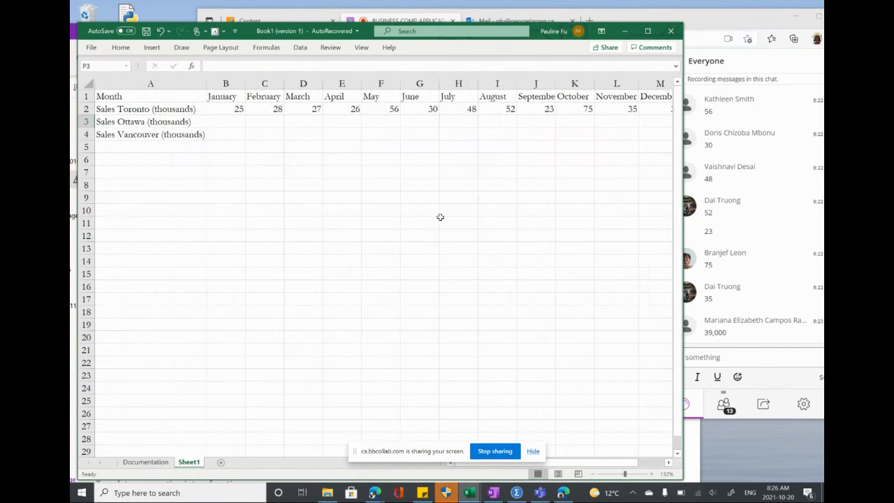
pyautogui.click(229, 122)
pyautogui.hscroll(3, 512, 230)
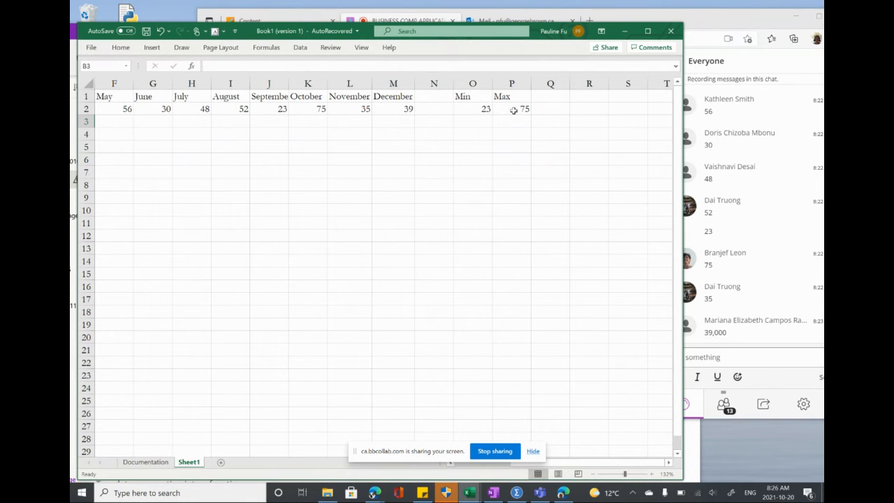
pyautogui.hscroll(-3, 475, 185)
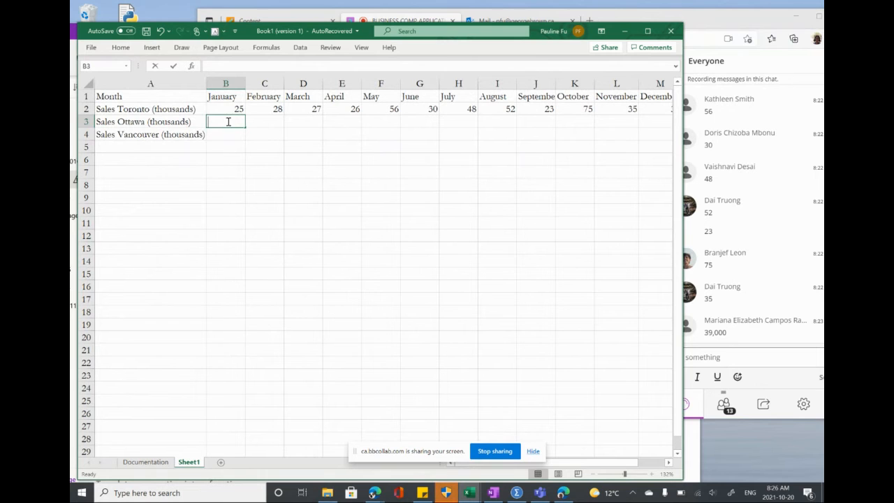
pyautogui.write('=randbet')
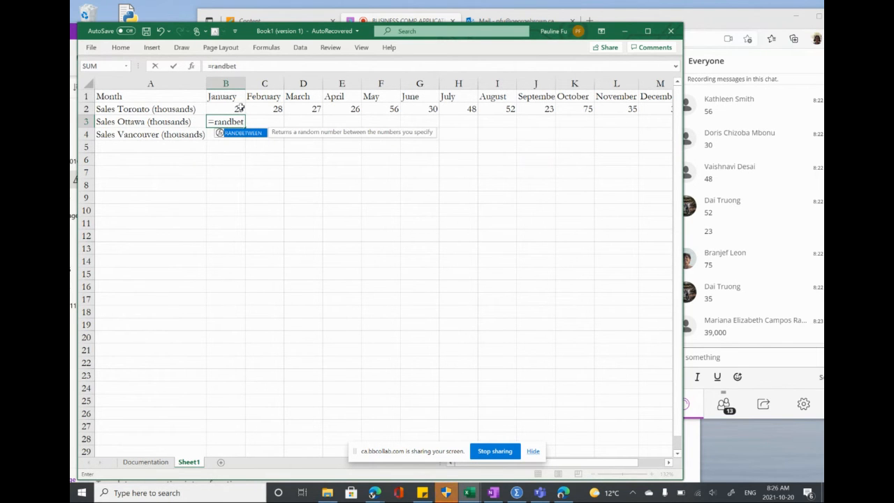
pyautogui.write('ween(')
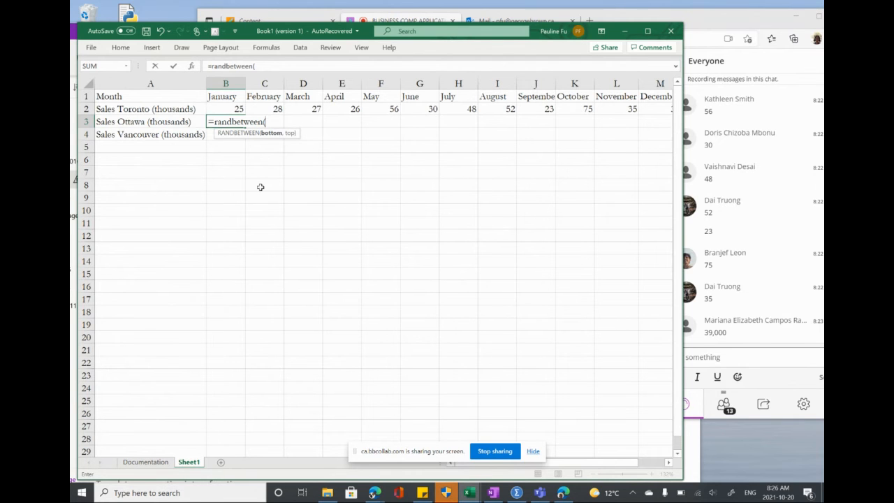
pyautogui.write('23,75)')
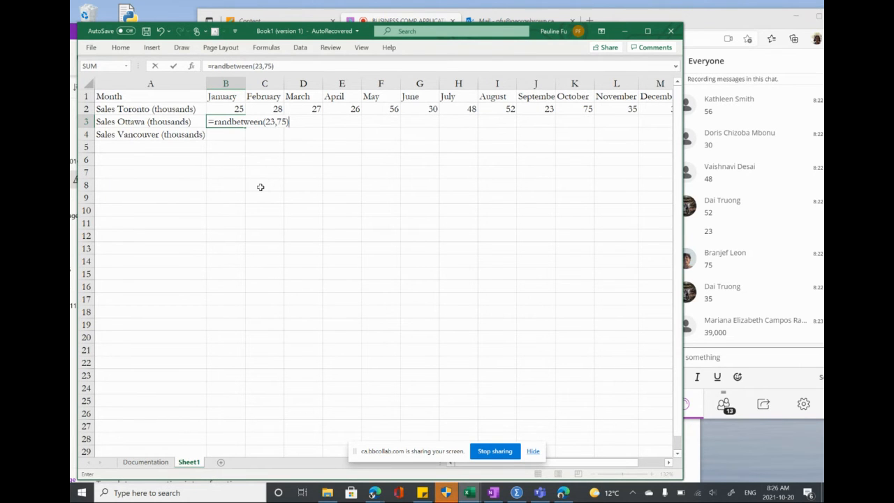
pyautogui.press('Return')
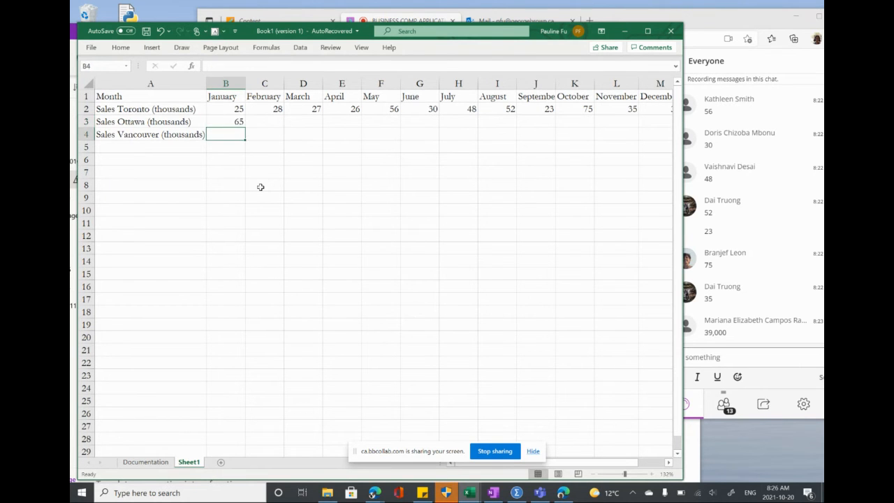
# - Fill the random-number formula from B3 across the Ottawa row through December in cell M3
pyautogui.click(232, 124)
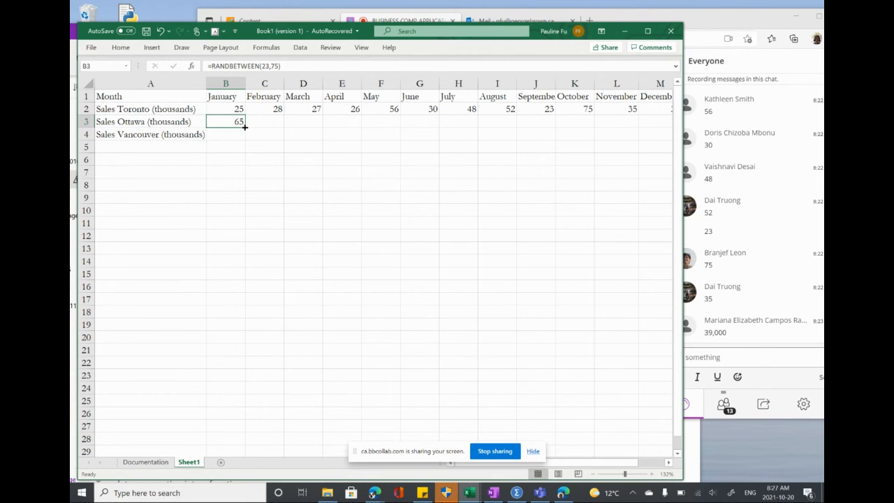
pyautogui.moveTo(244, 127); pyautogui.dragTo(665, 128)
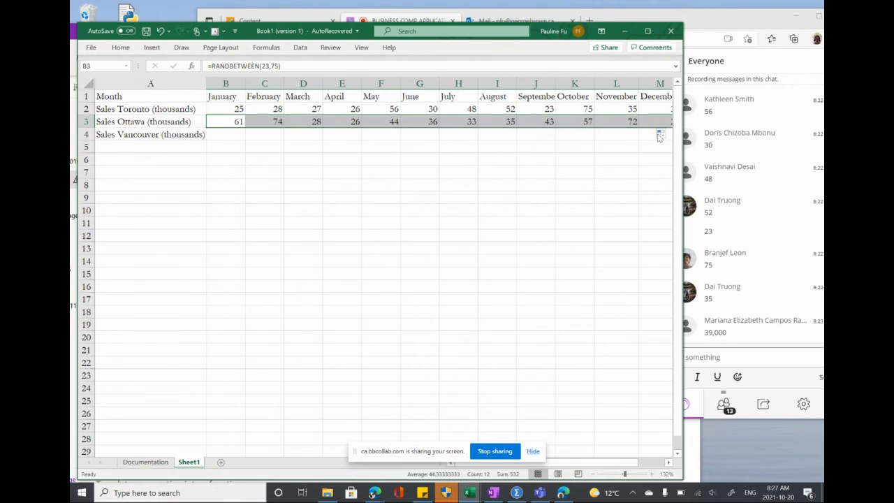
pyautogui.hscroll(1, 624, 191)
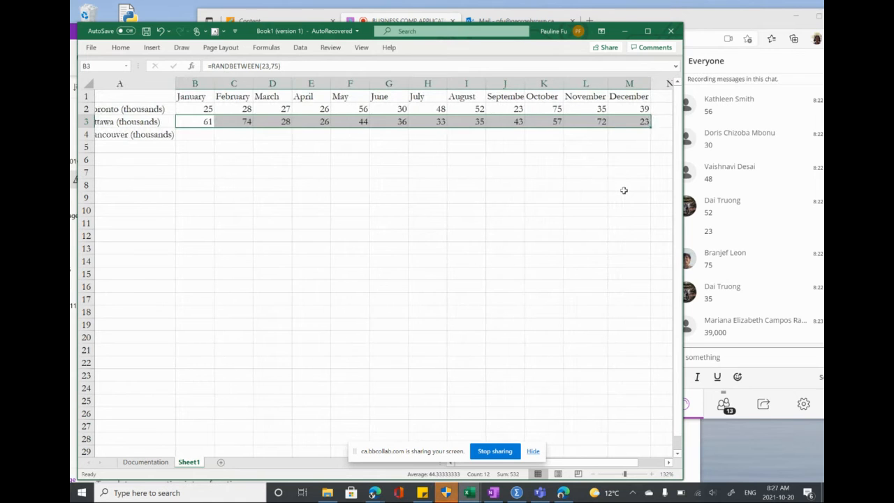
pyautogui.hscroll(-1, 624, 191)
pyautogui.hscroll(2, 624, 191)
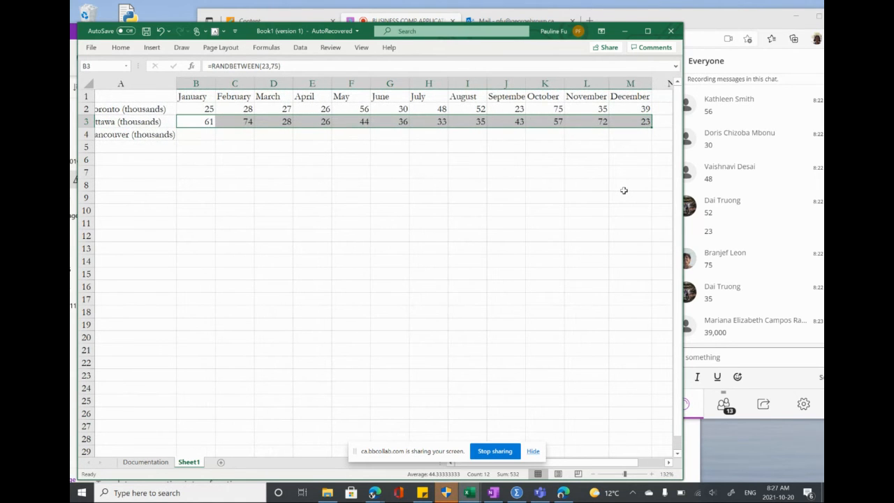
pyautogui.hscroll(1, 624, 191)
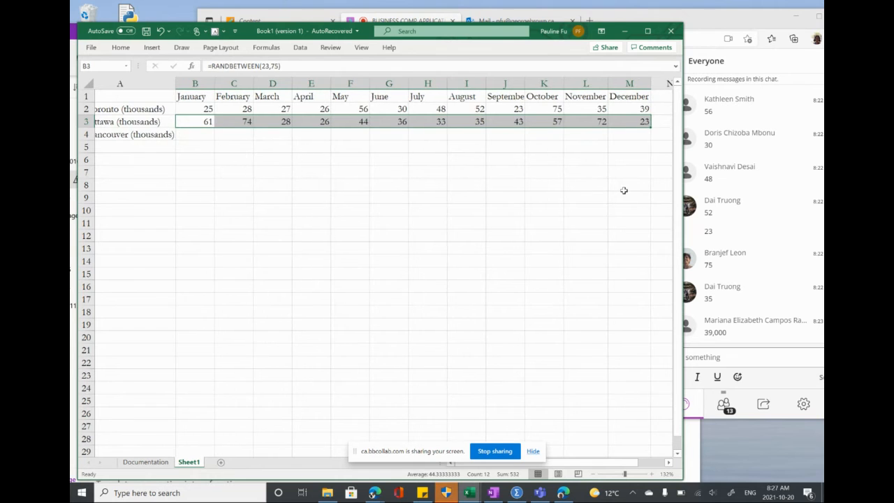
pyautogui.hscroll(-2, 623, 191)
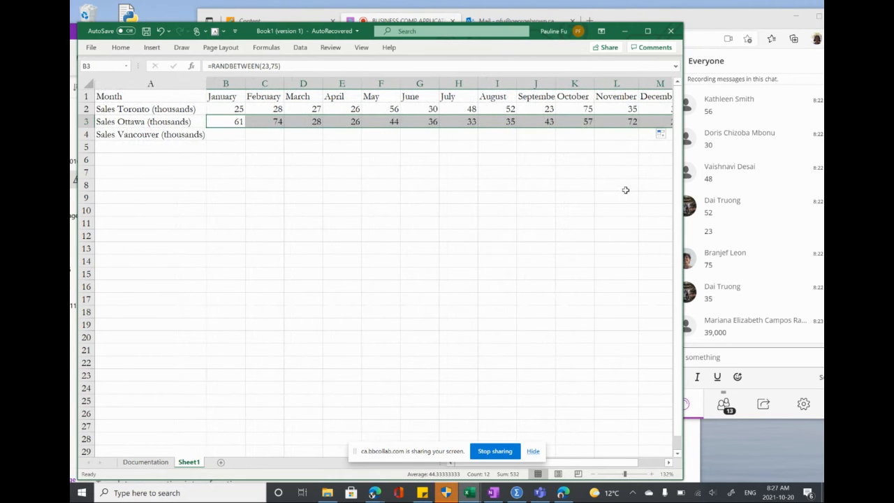
# - Copy the Ottawa random-number formulas in B3:M3 down into the Vancouver row, covering January to December
pyautogui.hscroll(3, 625, 190)
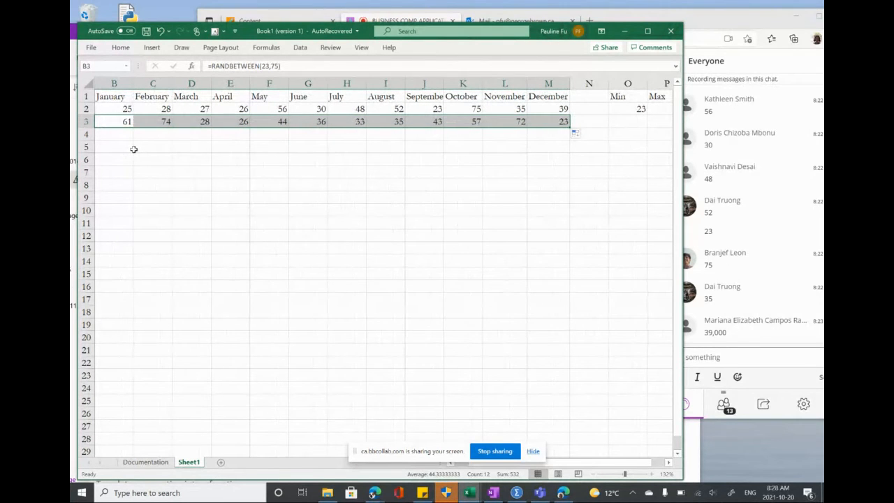
pyautogui.hscroll(-1, 127, 151)
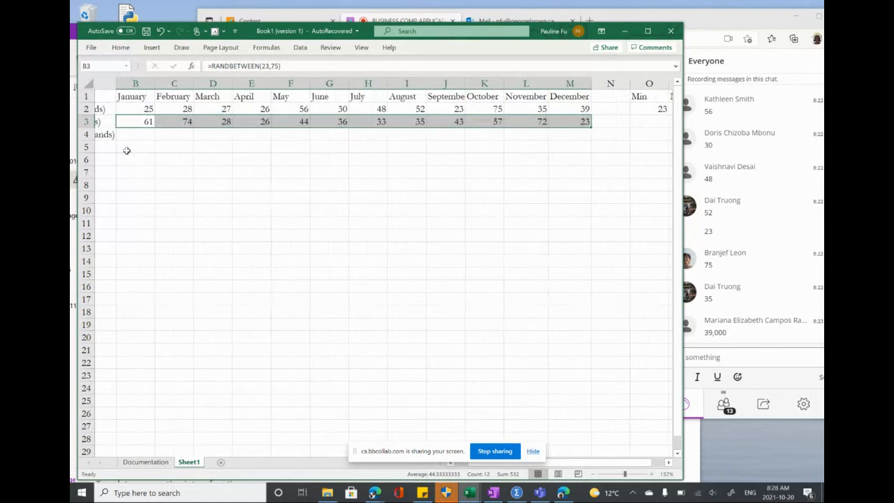
pyautogui.hscroll(1, 127, 150)
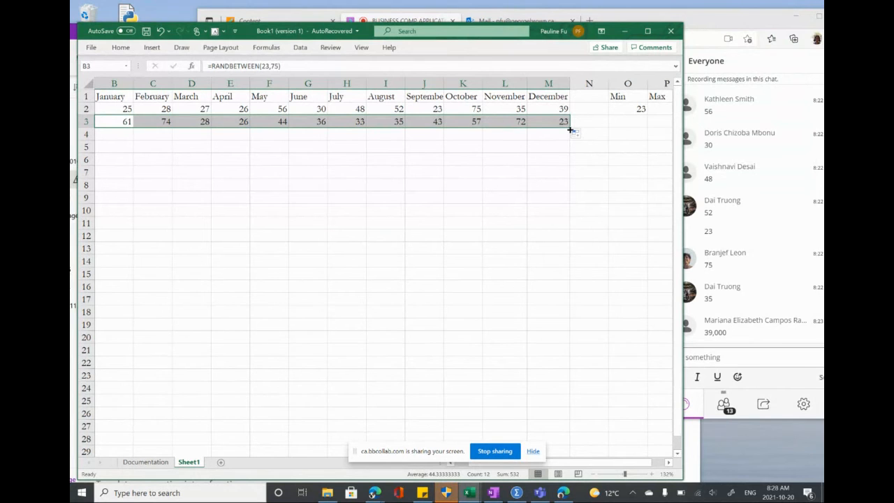
pyautogui.moveTo(570, 130); pyautogui.dragTo(569, 139)
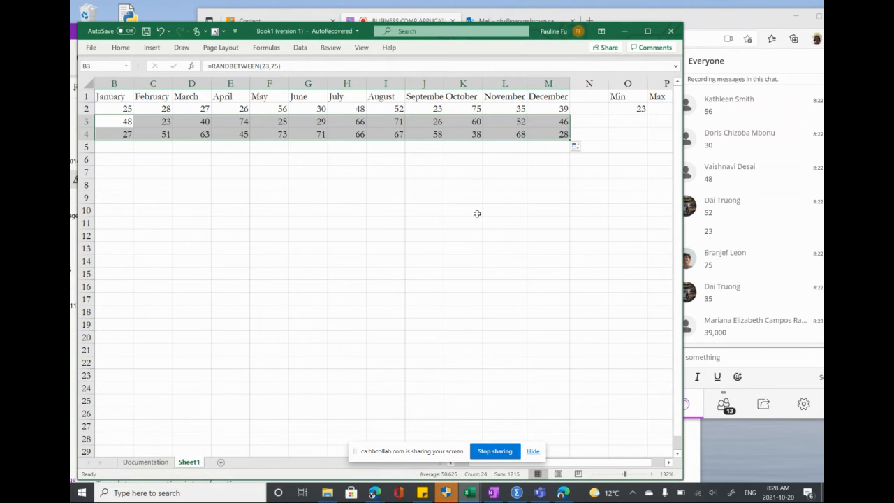
pyautogui.hscroll(-2, 479, 214)
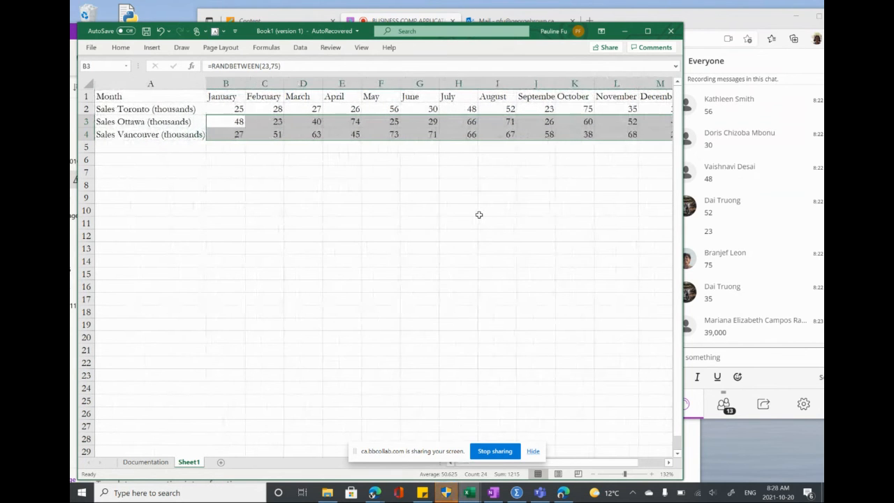
pyautogui.hscroll(2, 479, 214)
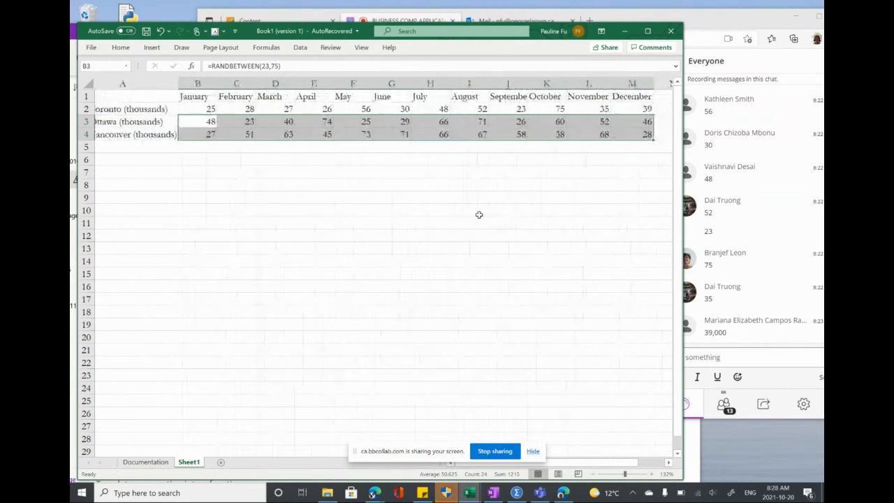
pyautogui.hscroll(-1, 479, 214)
pyautogui.hscroll(2, 480, 214)
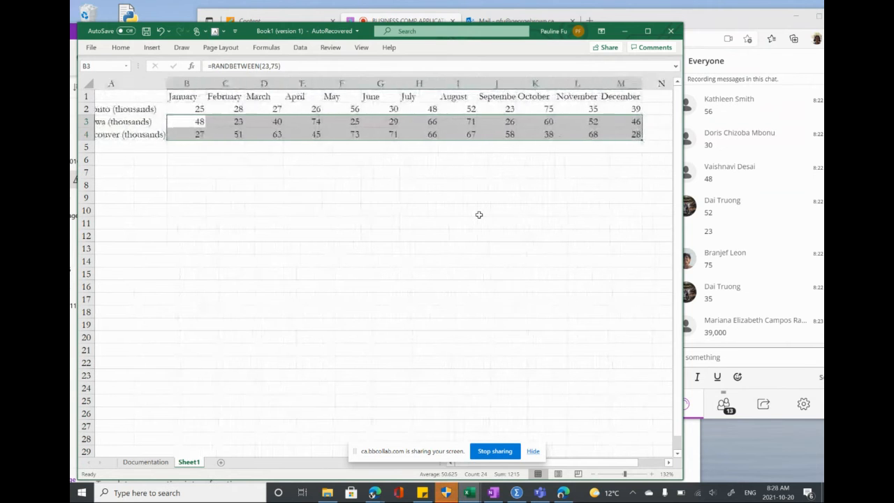
pyautogui.hscroll(-3, 479, 215)
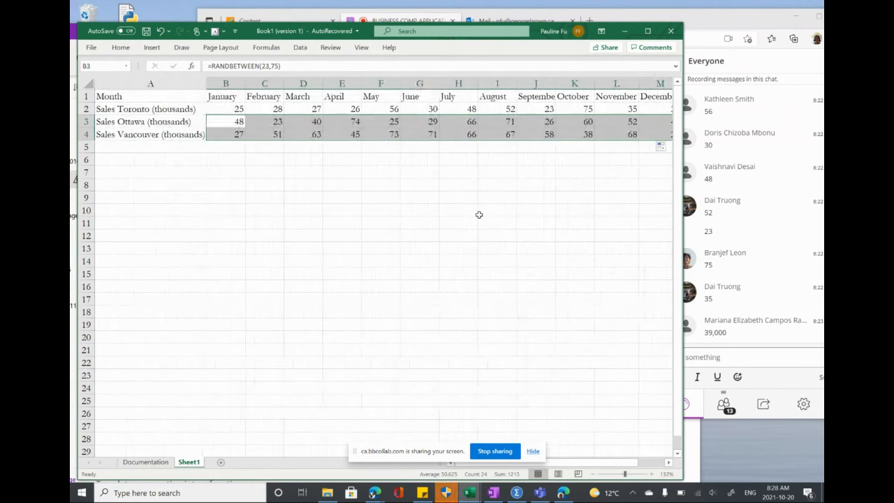
# - Apply the Dividend theme to the sales workbook
pyautogui.click(350, 188)
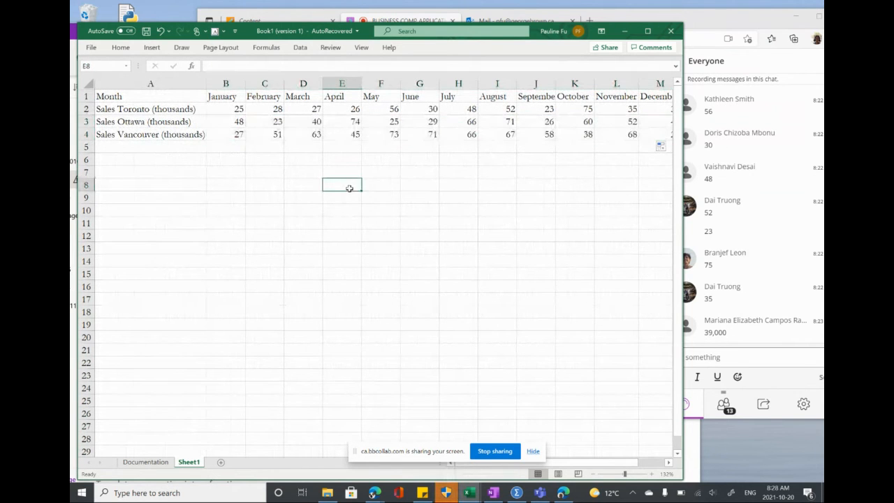
pyautogui.click(257, 135)
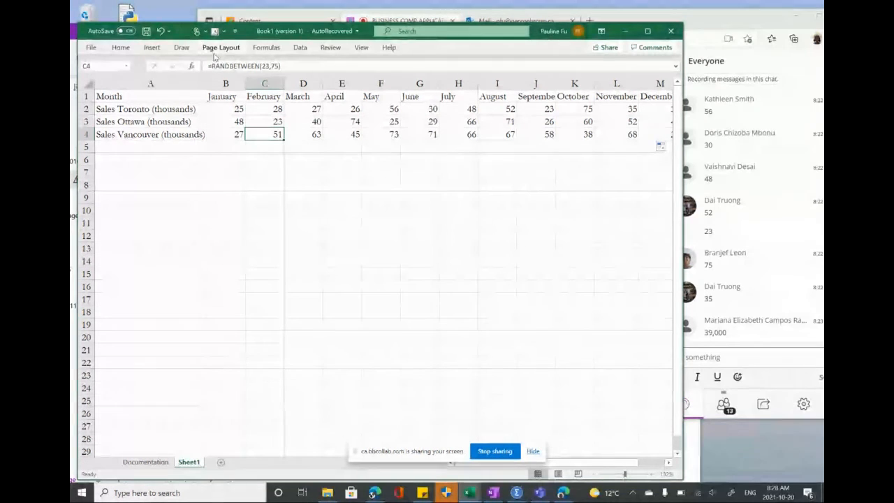
pyautogui.click(215, 47)
pyautogui.click(93, 78)
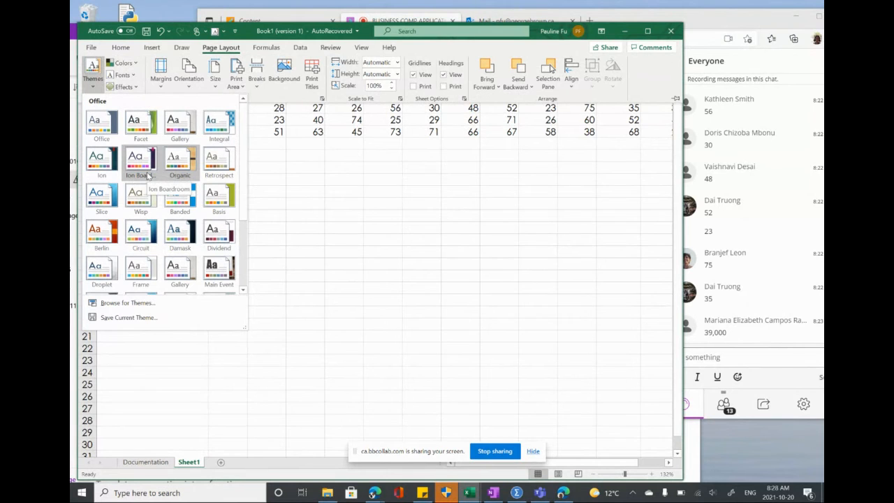
pyautogui.click(220, 243)
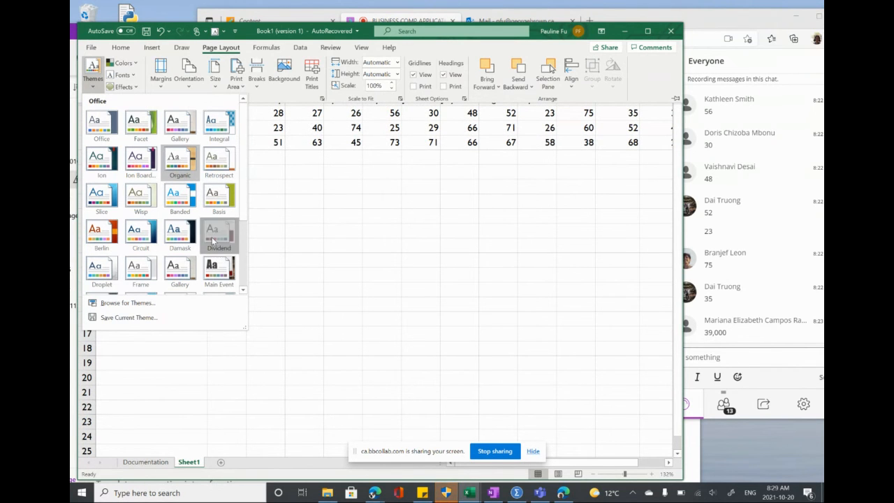
pyautogui.click(276, 229)
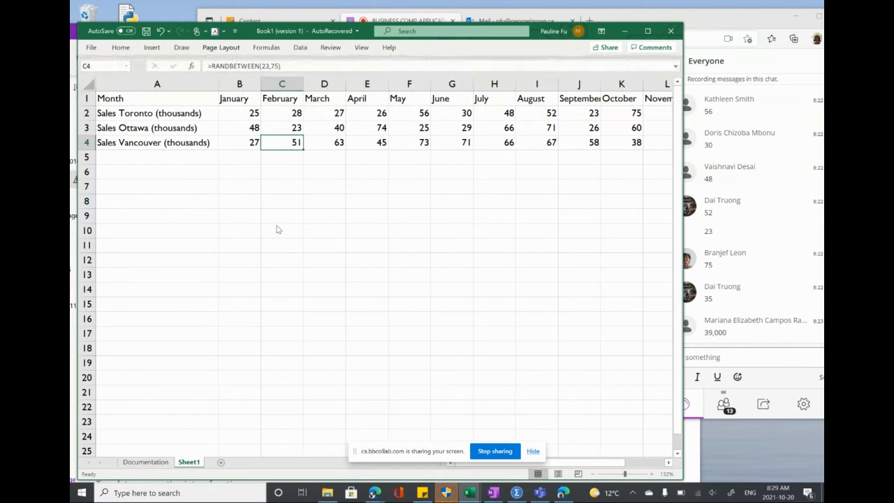
pyautogui.hscroll(1, 359, 198)
pyautogui.hscroll(-1, 359, 198)
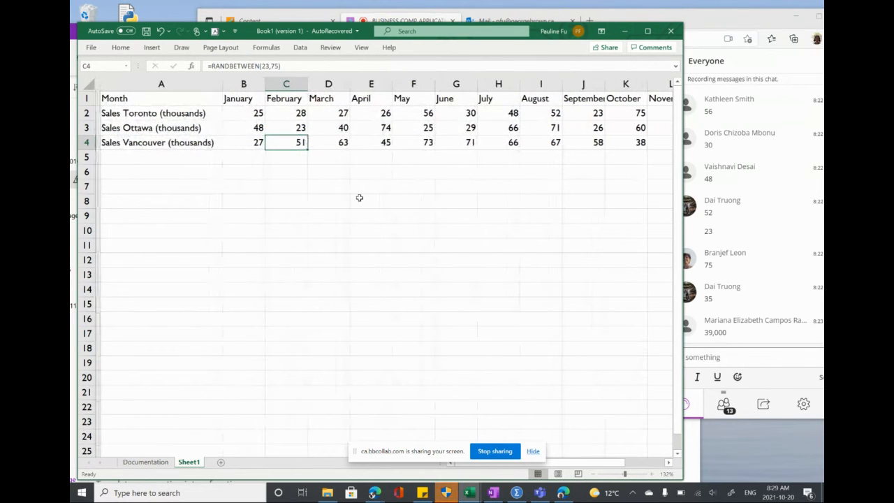
pyautogui.hscroll(1, 359, 198)
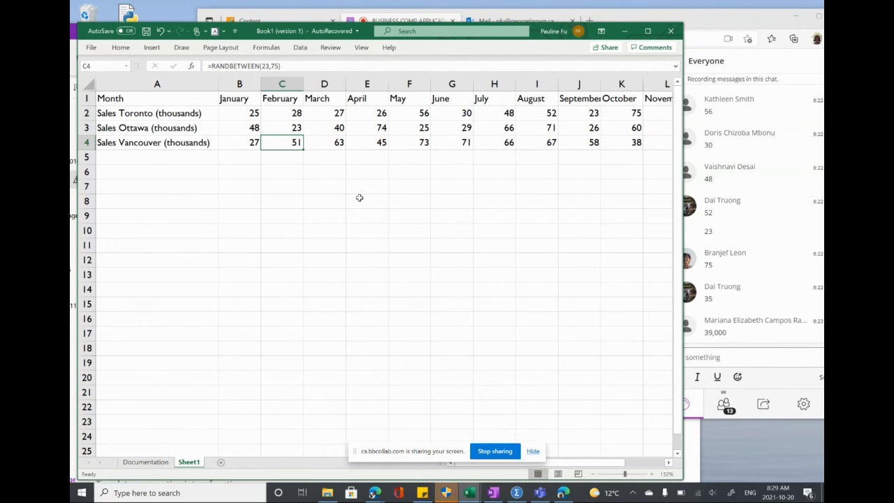
# - Format the monthly sales figures in B2:M4 as accounting currency in dollars with no decimal places
pyautogui.hscroll(3, 358, 198)
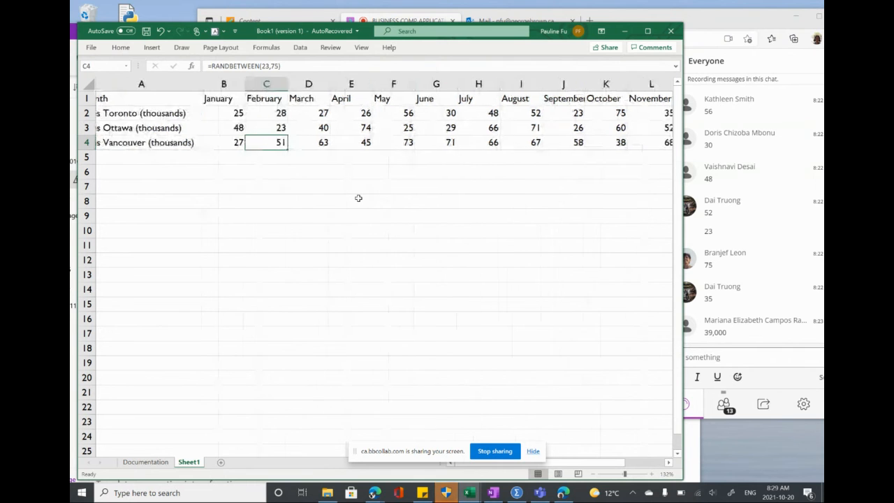
pyautogui.hscroll(-2, 359, 198)
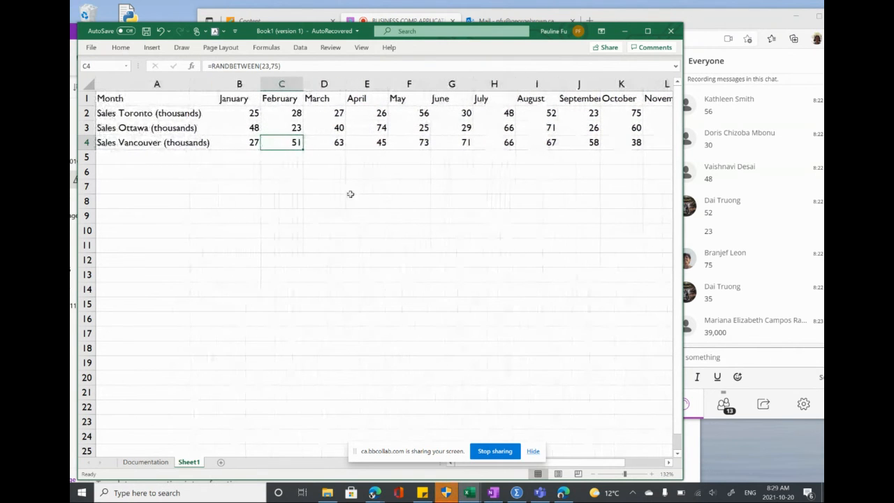
pyautogui.click(239, 116)
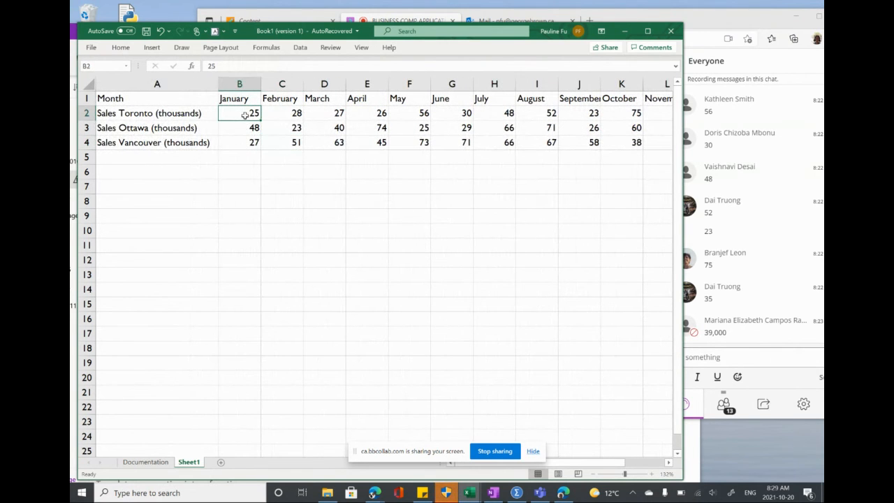
pyautogui.moveTo(246, 115); pyautogui.dragTo(603, 152)
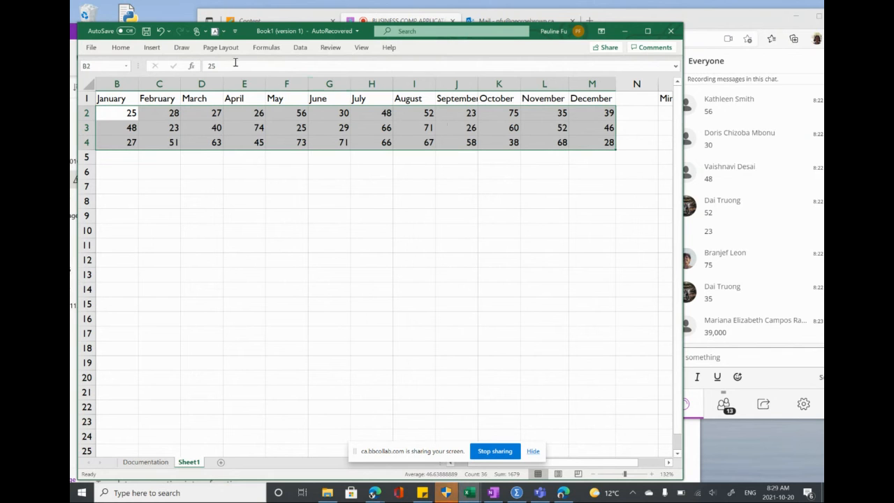
pyautogui.click(120, 47)
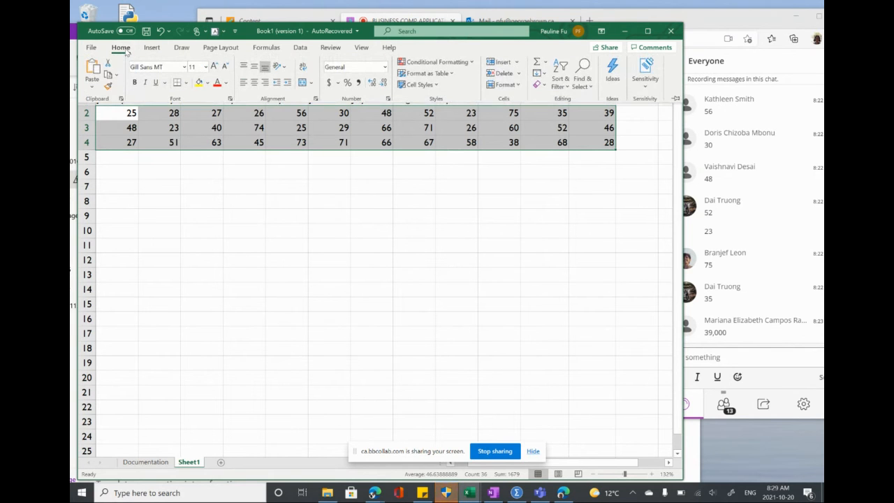
pyautogui.click(329, 82)
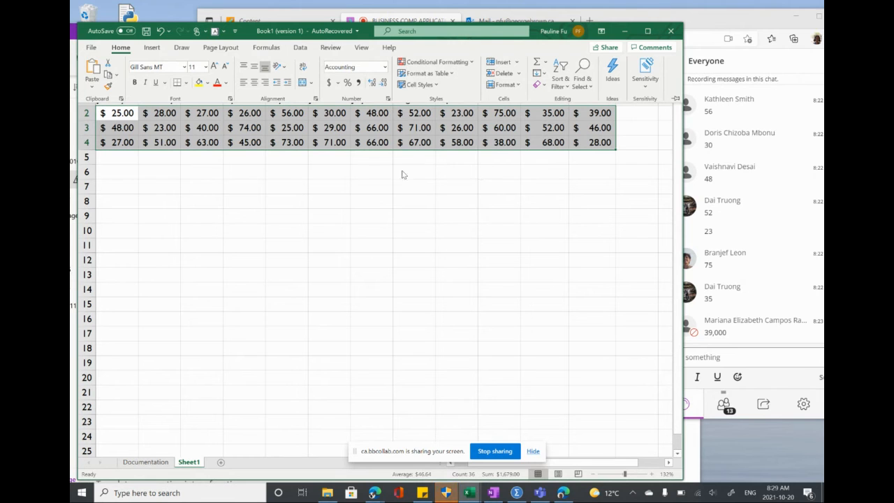
pyautogui.click(383, 84)
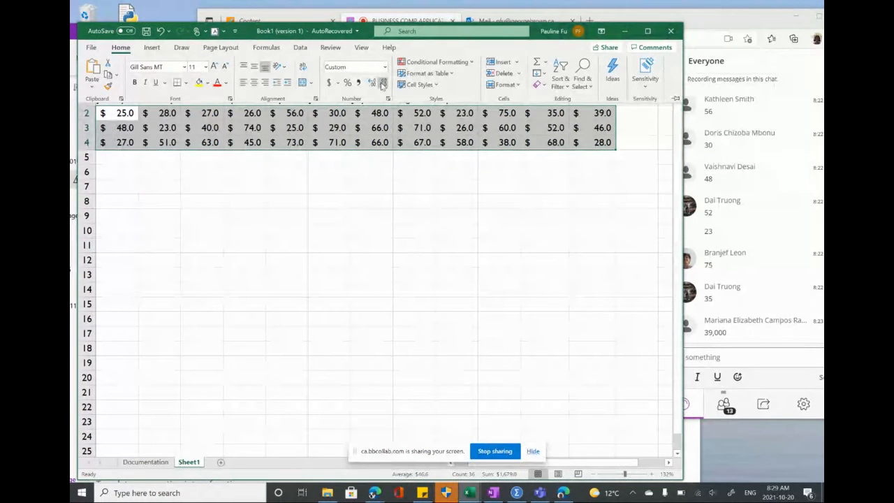
pyautogui.click(382, 84)
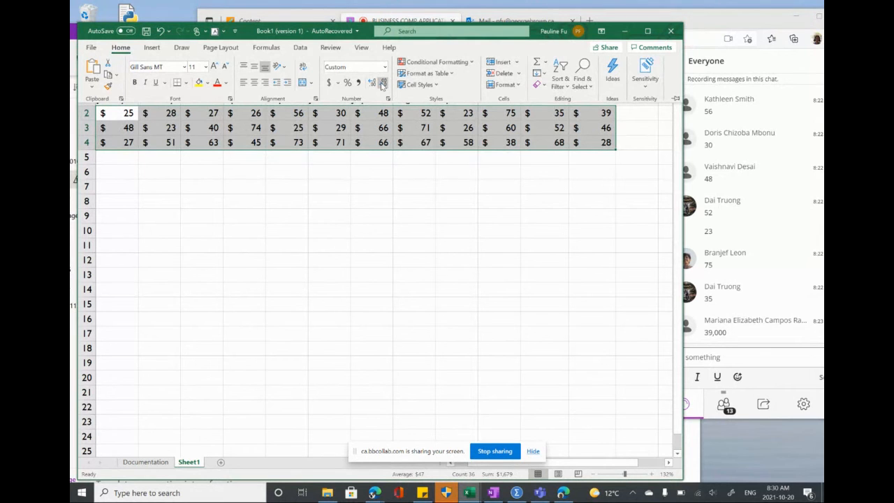
pyautogui.click(333, 222)
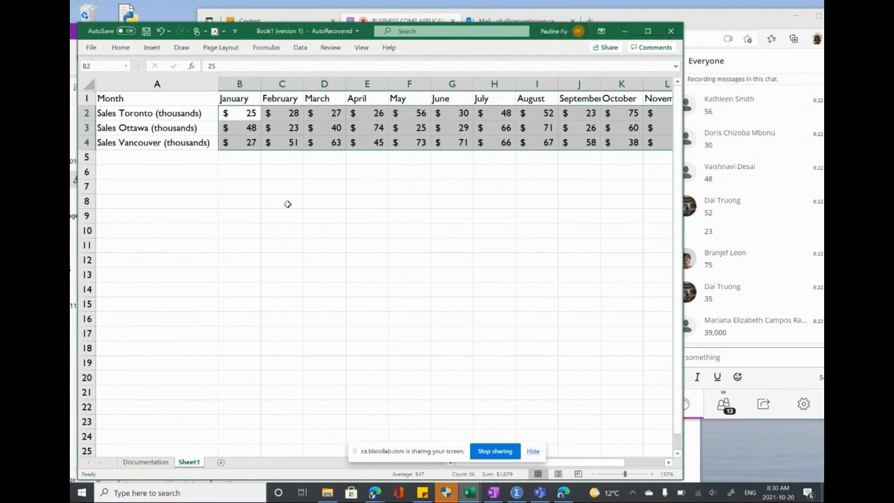
# - Add the row label Average in cell A5, below the Vancouver sales row
pyautogui.click(148, 158)
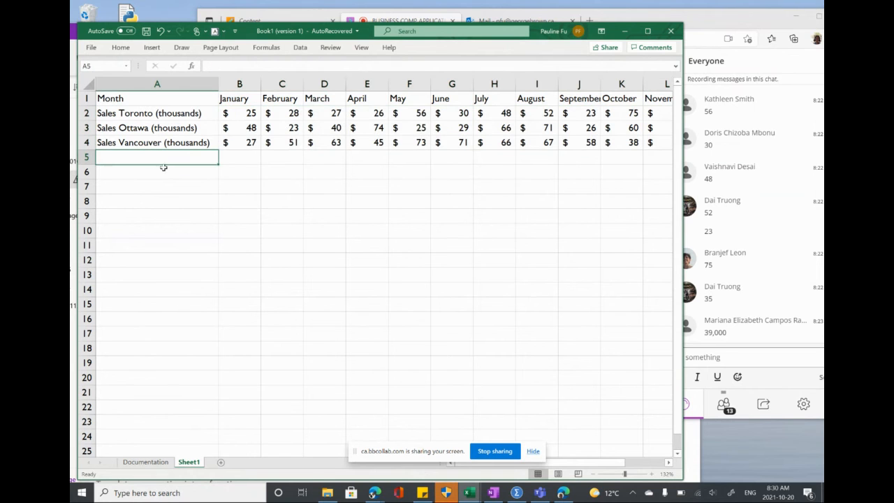
pyautogui.click(220, 222)
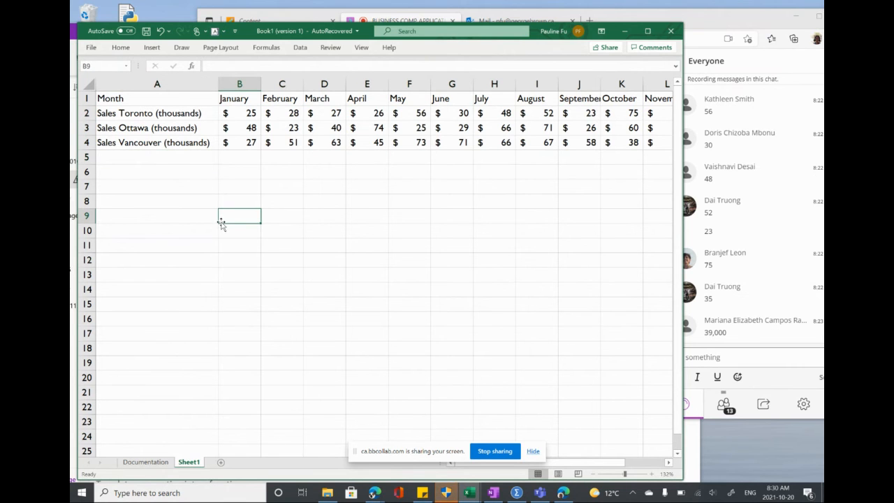
pyautogui.click(153, 158)
pyautogui.write('A')
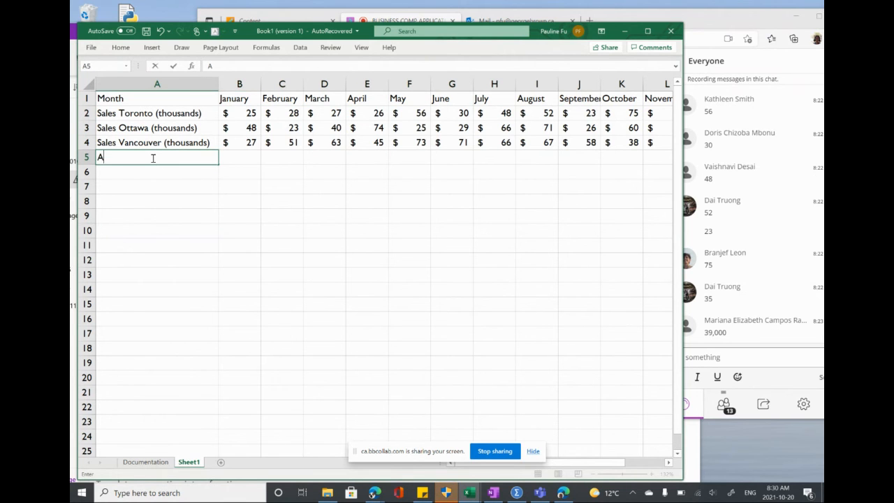
pyautogui.write('verage')
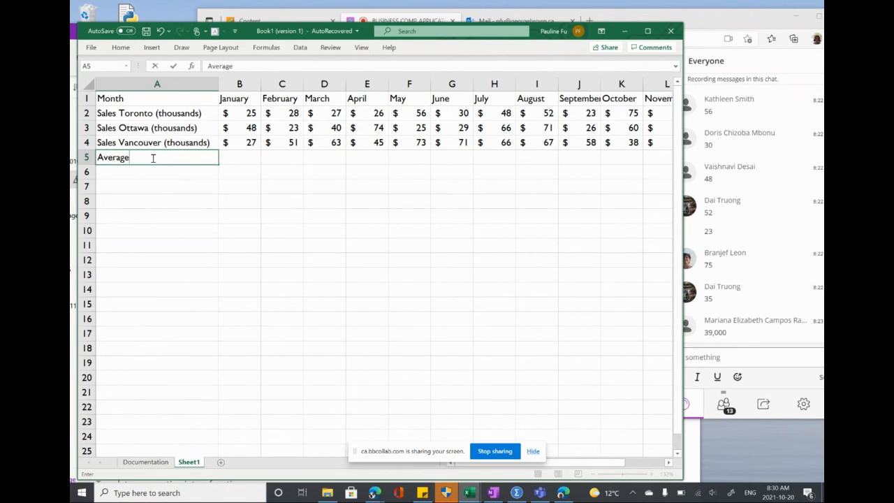
# - Calculate the January average of the three cities in cell B5 with the formula =AVERAGE(B2:B4)
pyautogui.click(238, 157)
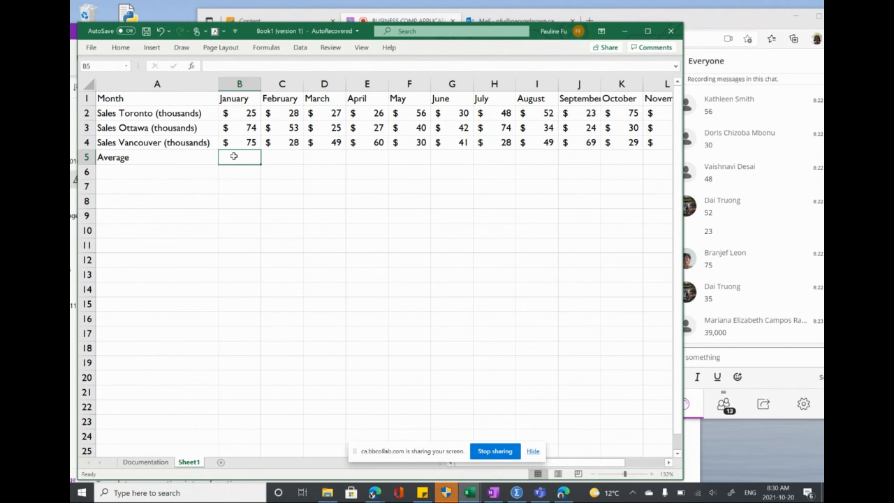
pyautogui.write('=')
pyautogui.write('average')
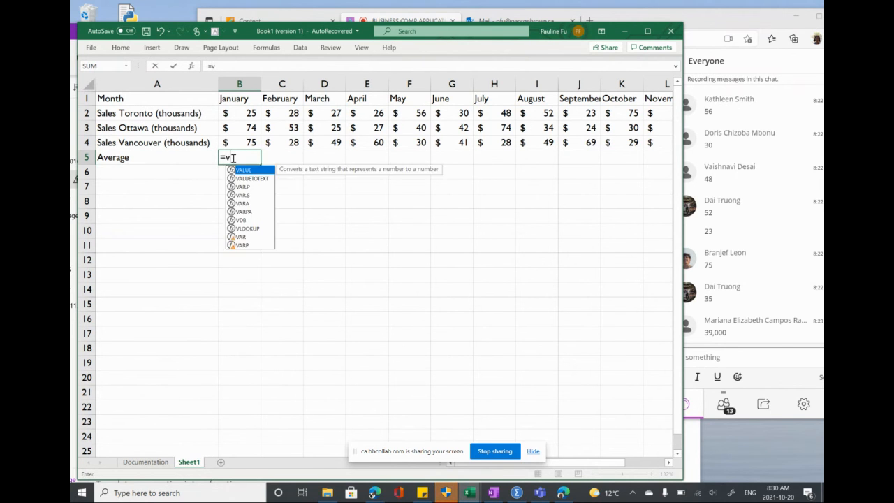
pyautogui.write('(')
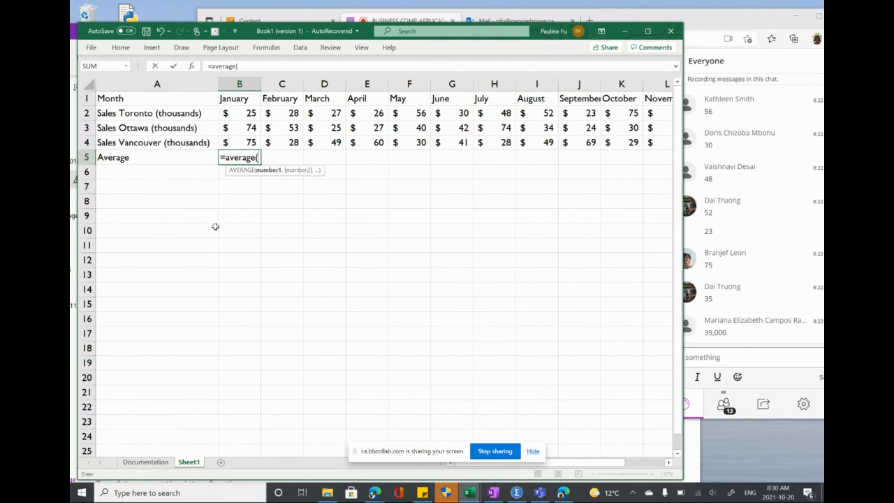
pyautogui.moveTo(238, 110); pyautogui.dragTo(234, 141)
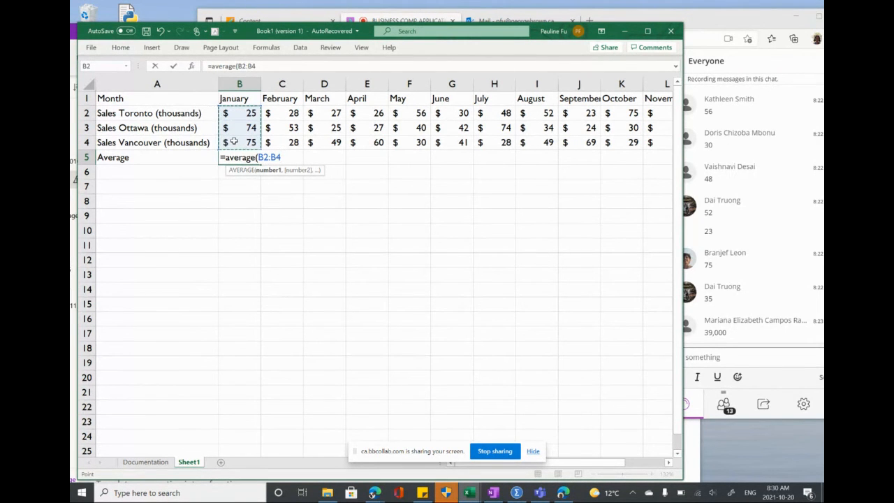
pyautogui.write(')')
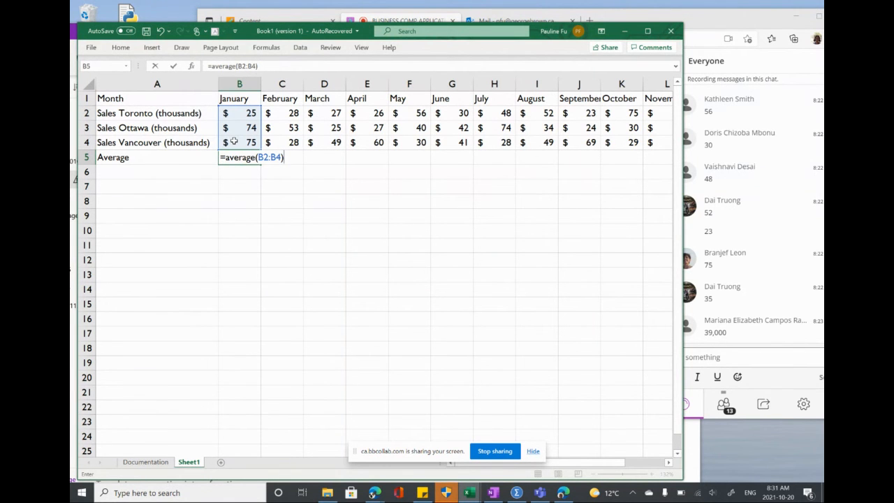
pyautogui.press('Return')
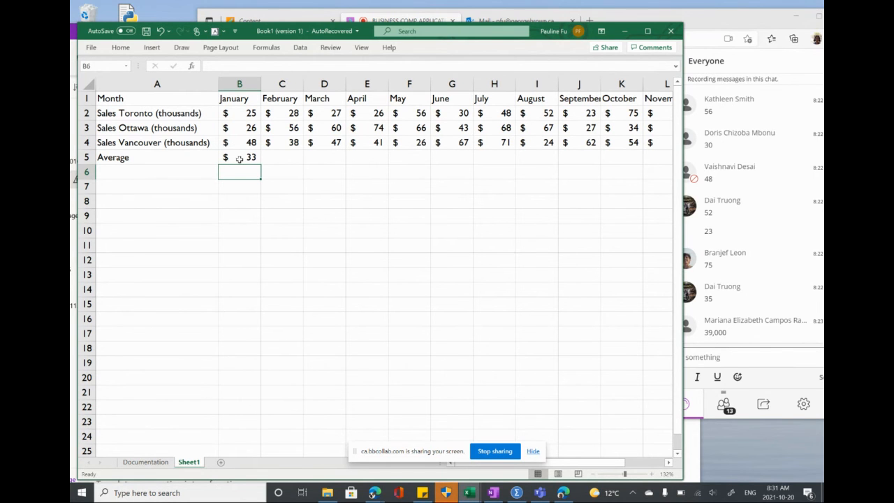
# - Fill the average formula from B5 across the Average row through December in cell M5
pyautogui.click(239, 159)
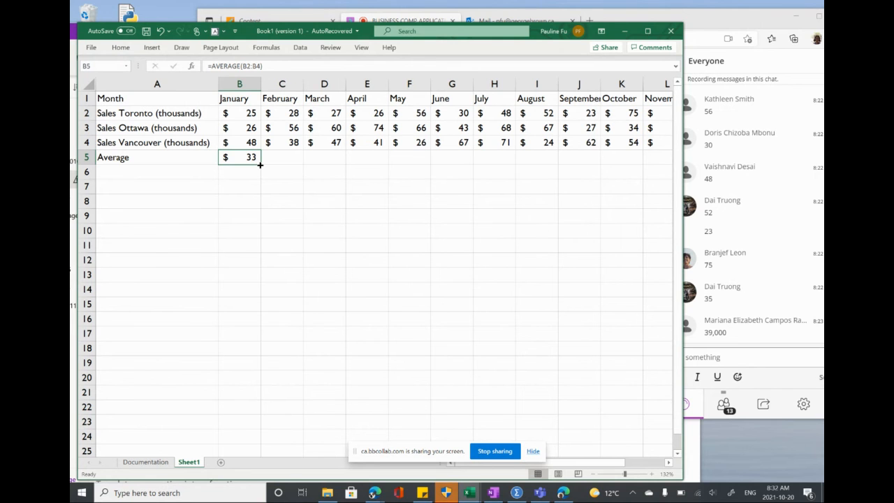
pyautogui.moveTo(259, 165); pyautogui.dragTo(615, 160)
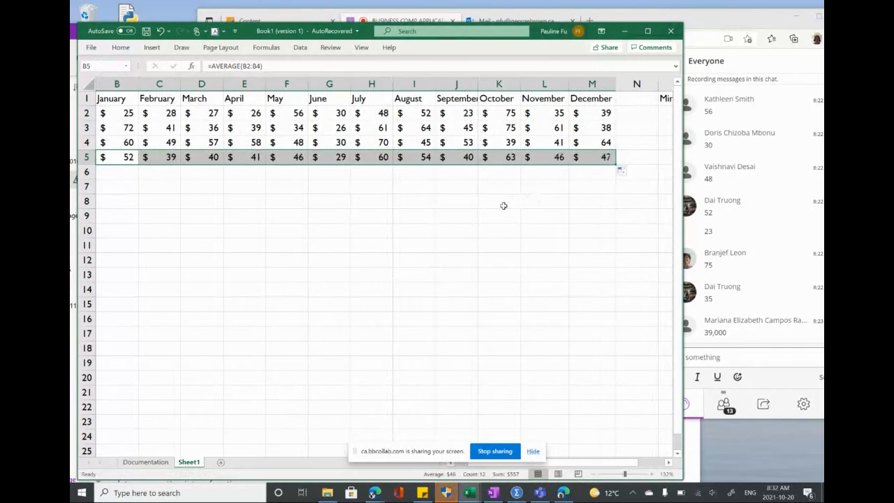
pyautogui.hscroll(-2, 489, 213)
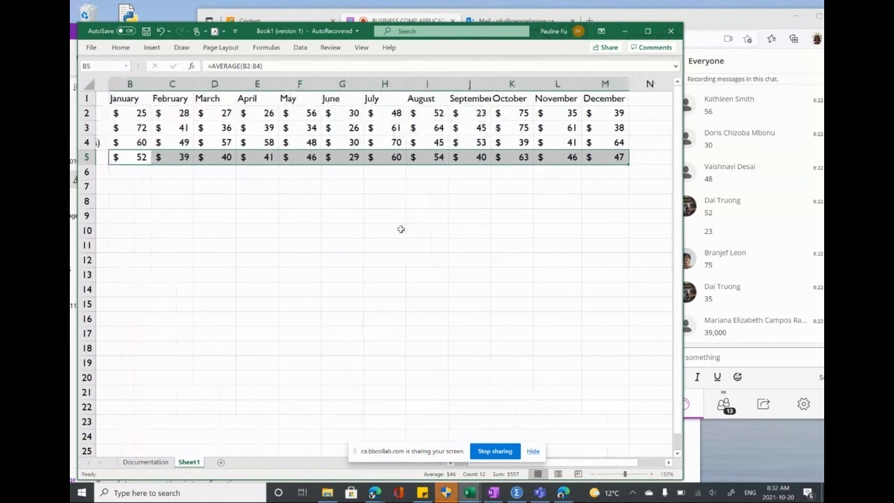
pyautogui.hscroll(-3, 403, 230)
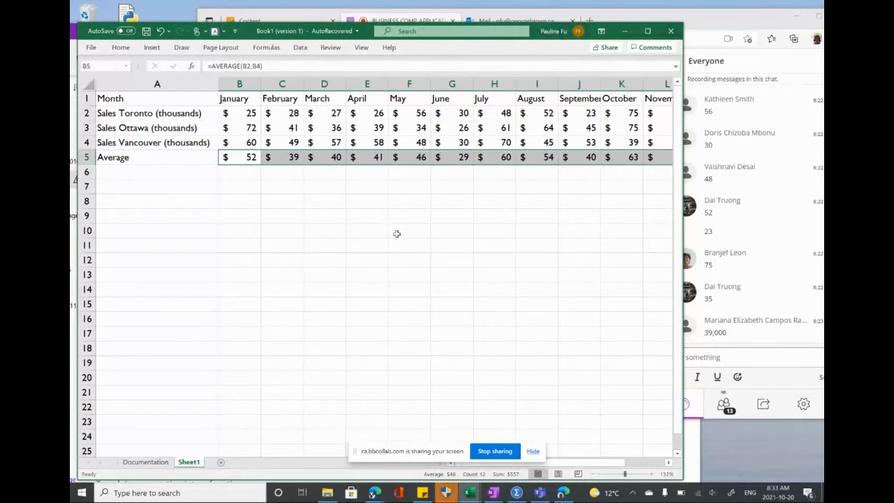
# - Fill the Month header cell A1 with the standard yellow colour
pyautogui.click(142, 99)
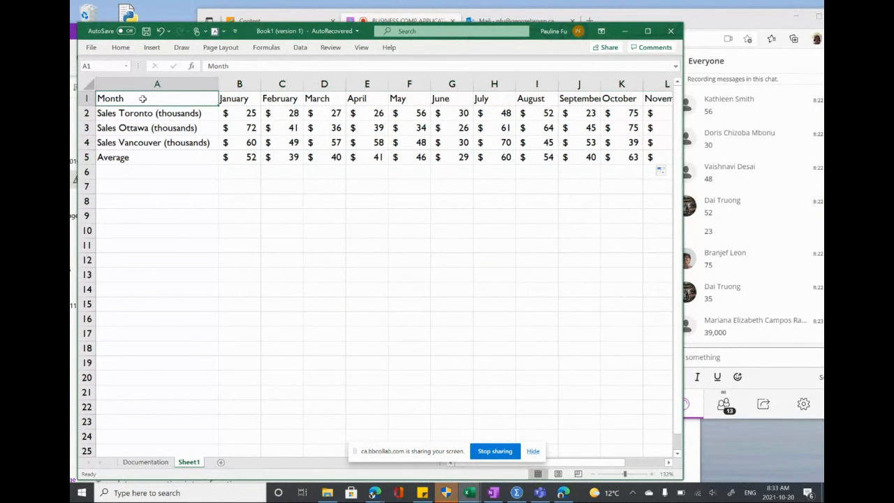
pyautogui.click(120, 46)
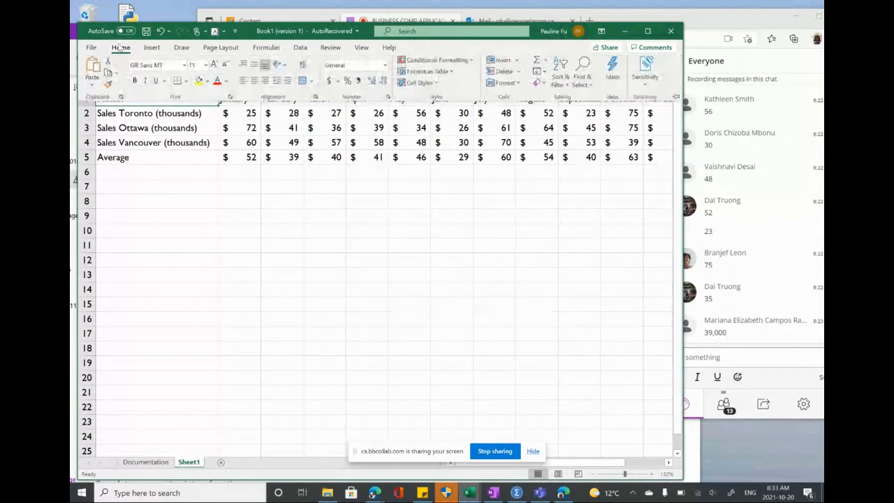
pyautogui.click(206, 82)
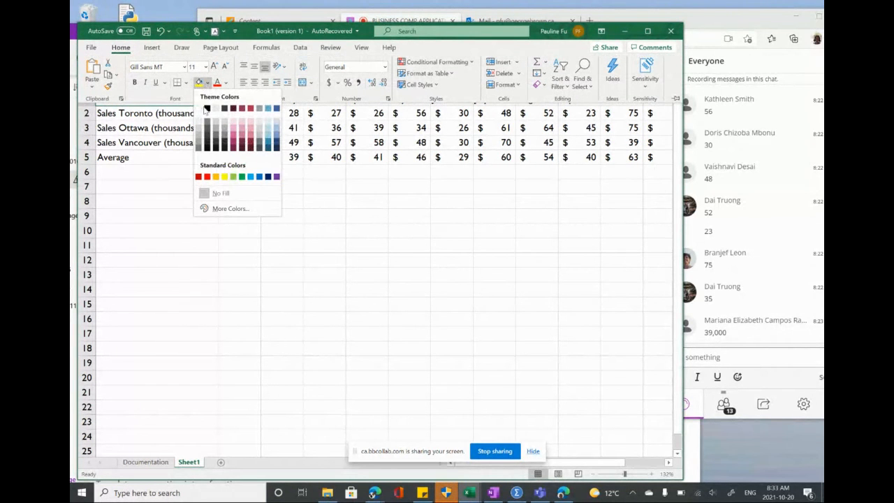
pyautogui.click(224, 176)
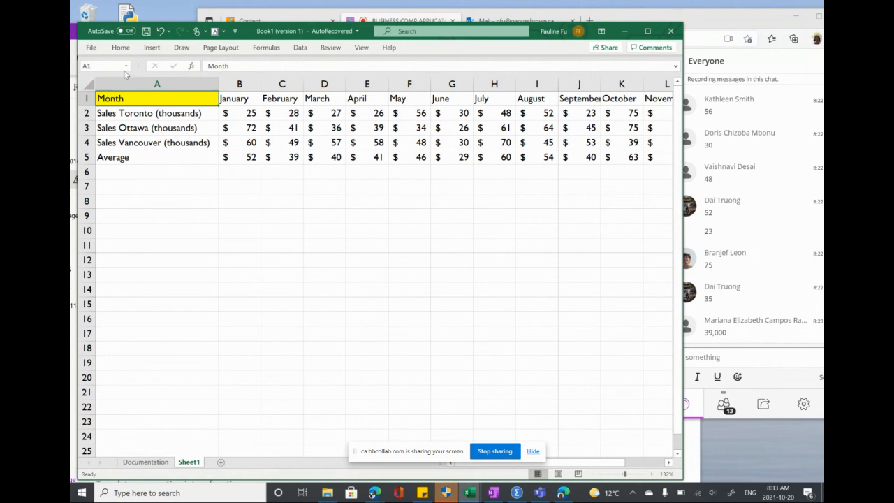
# - Copy the yellow formatting of the Month cell A1 onto the Average label in A5 with Format Painter
pyautogui.click(121, 48)
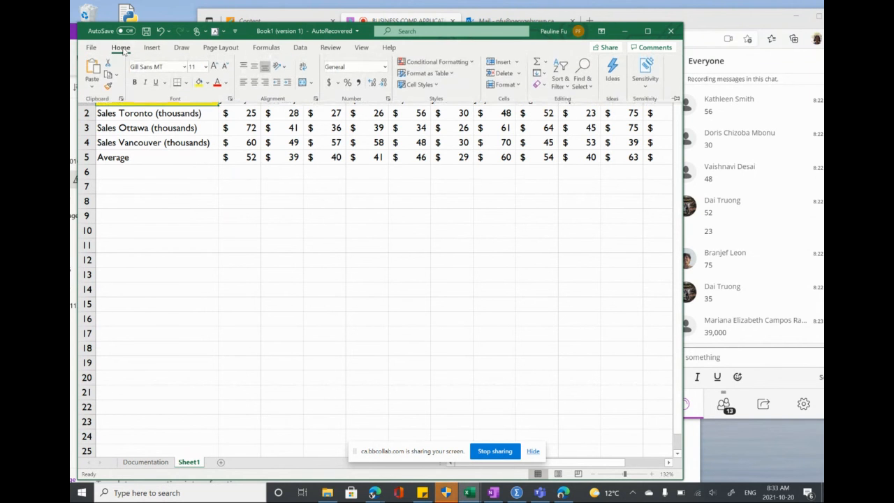
pyautogui.click(108, 86)
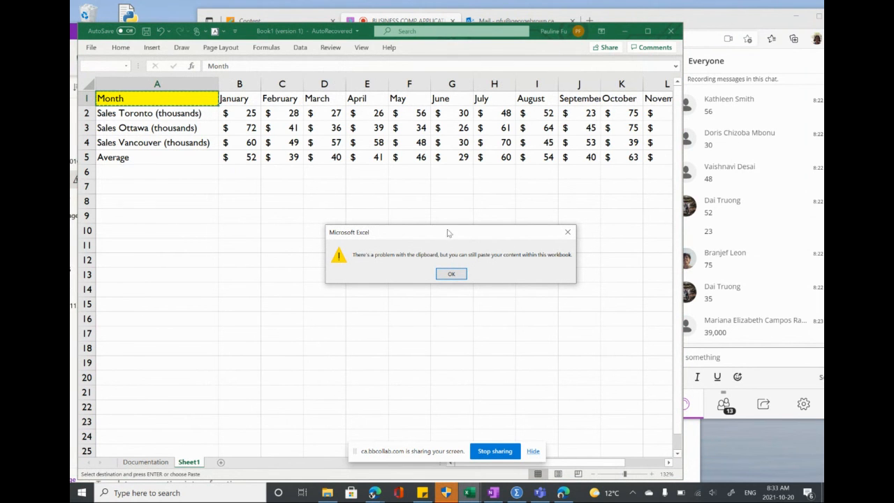
pyautogui.click(451, 274)
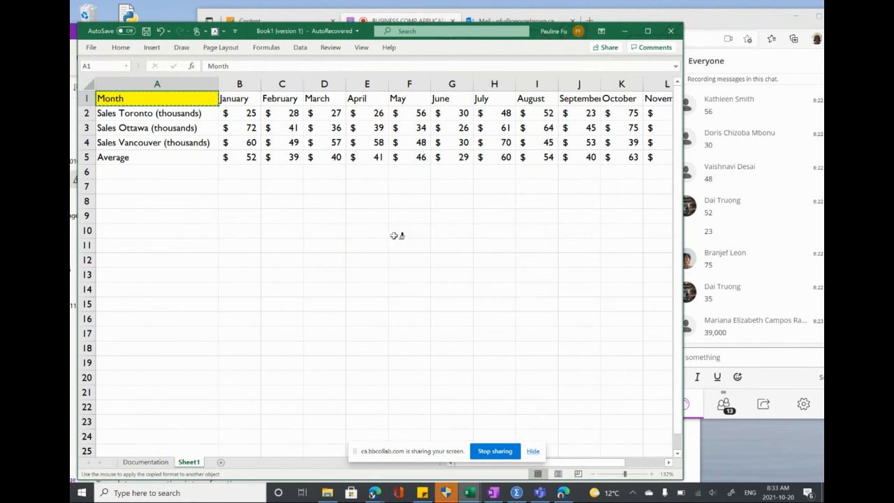
pyautogui.click(132, 158)
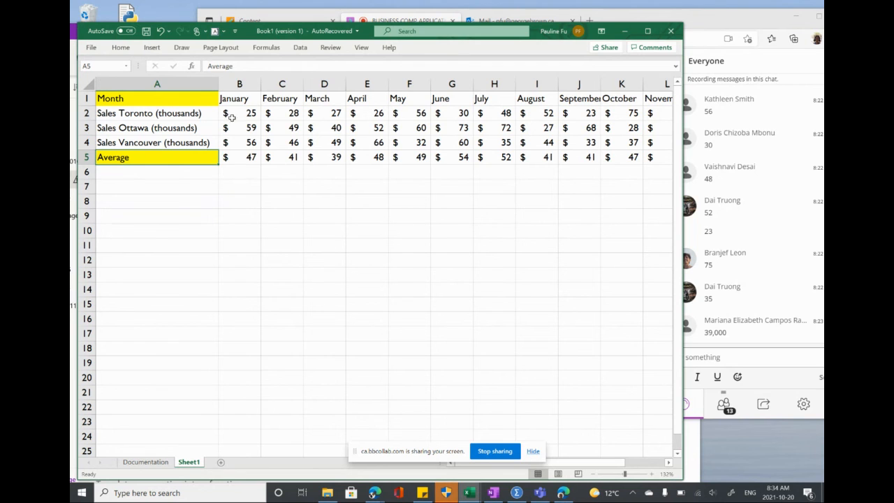
# - Highlight January values in B2:B5 that are less than 50 with Light Red Fill with Dark Red Text using conditional formatting
pyautogui.moveTo(235, 115); pyautogui.dragTo(237, 159)
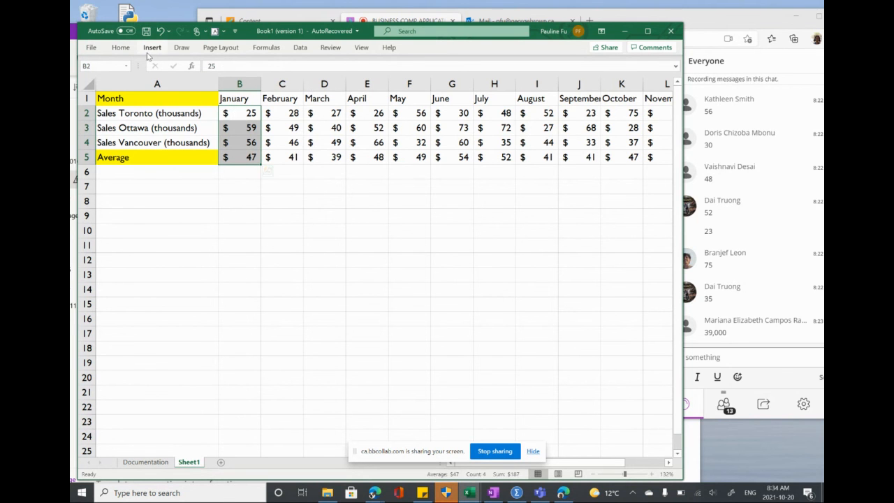
pyautogui.click(121, 47)
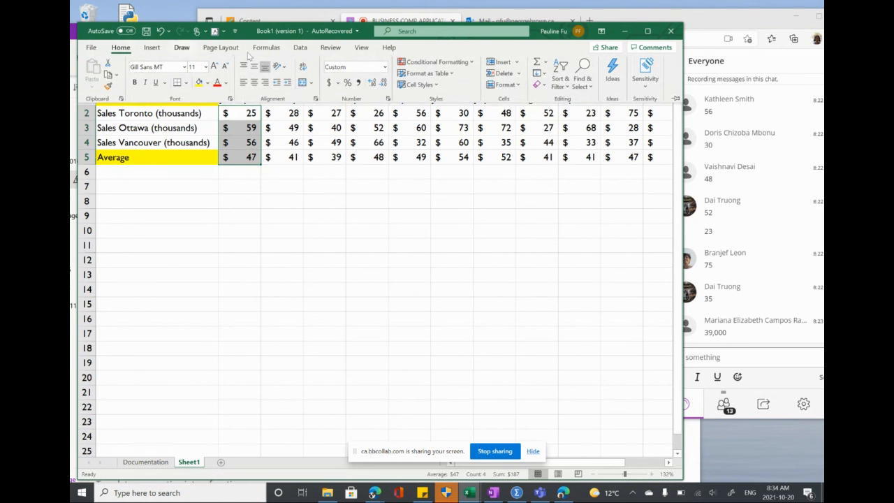
pyautogui.click(430, 63)
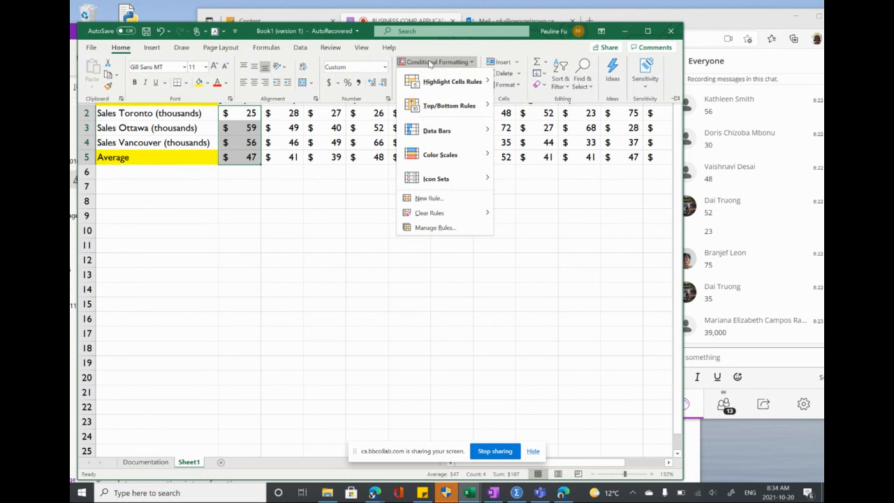
pyautogui.click(430, 63)
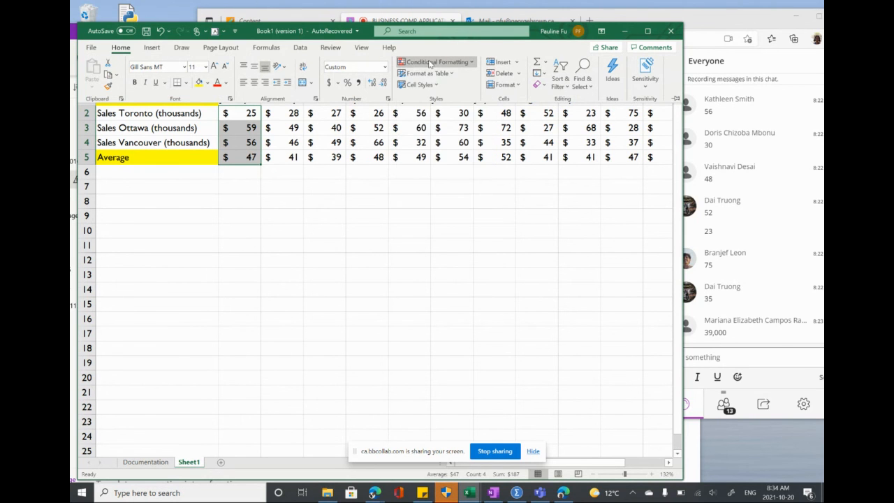
pyautogui.click(430, 62)
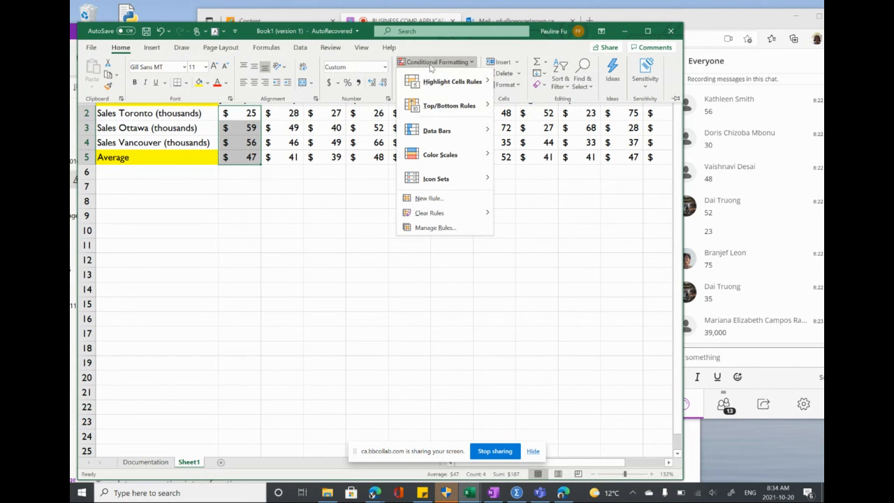
pyautogui.moveTo(454, 81)
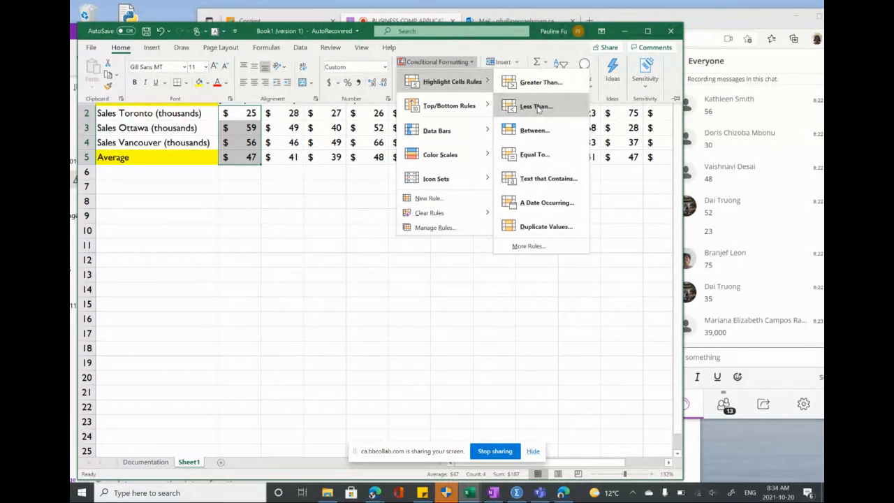
pyautogui.click(537, 106)
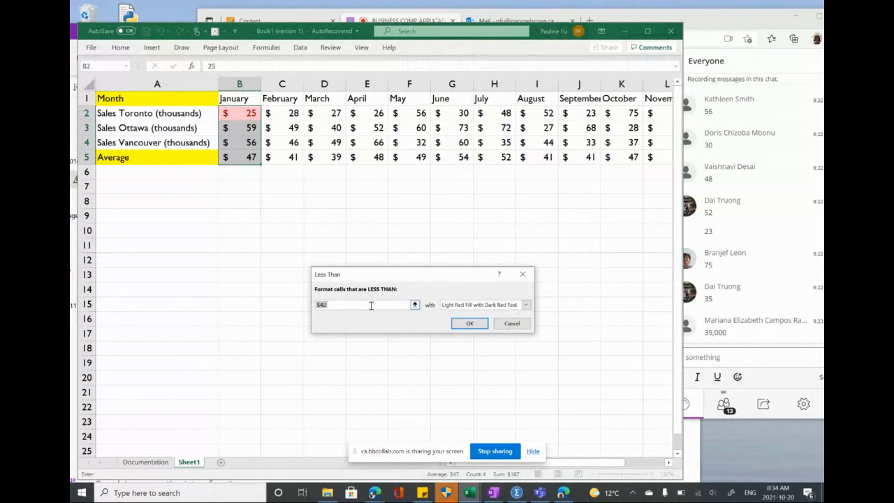
pyautogui.write('50')
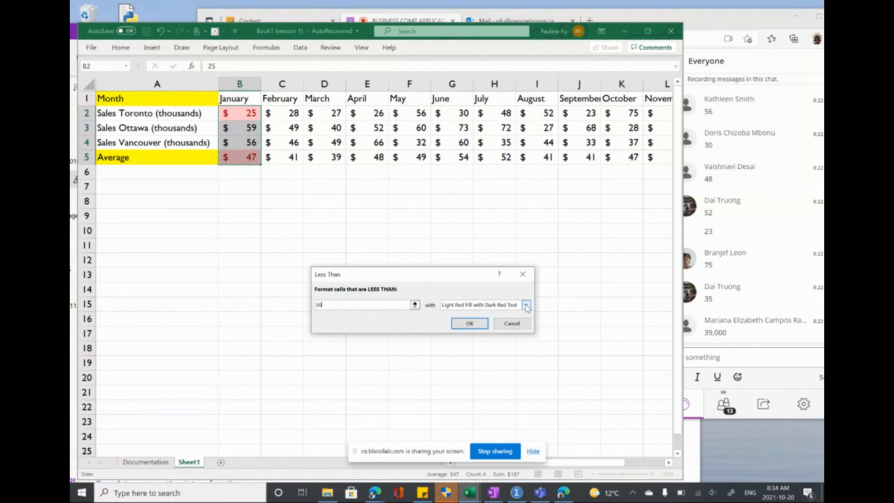
pyautogui.click(493, 308)
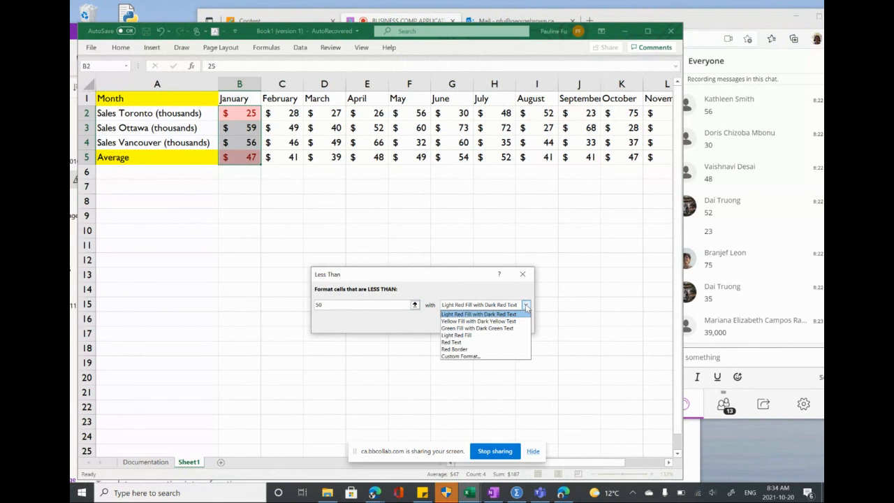
pyautogui.click(514, 315)
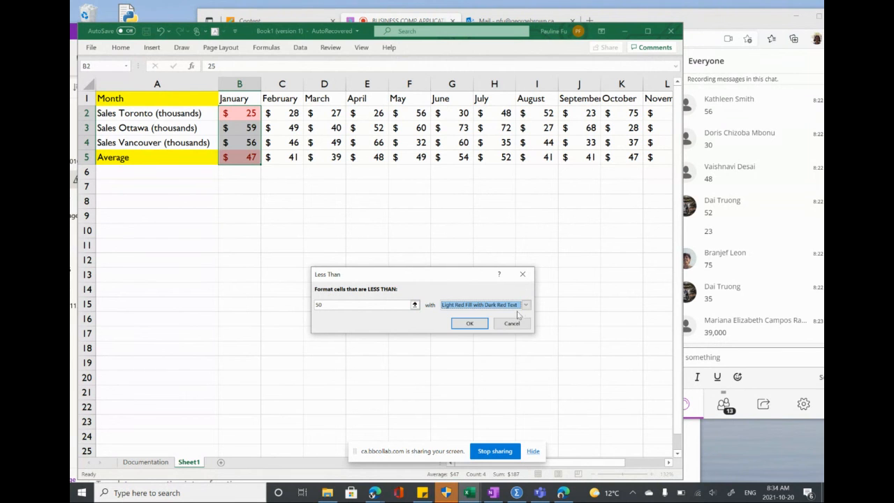
pyautogui.click(526, 305)
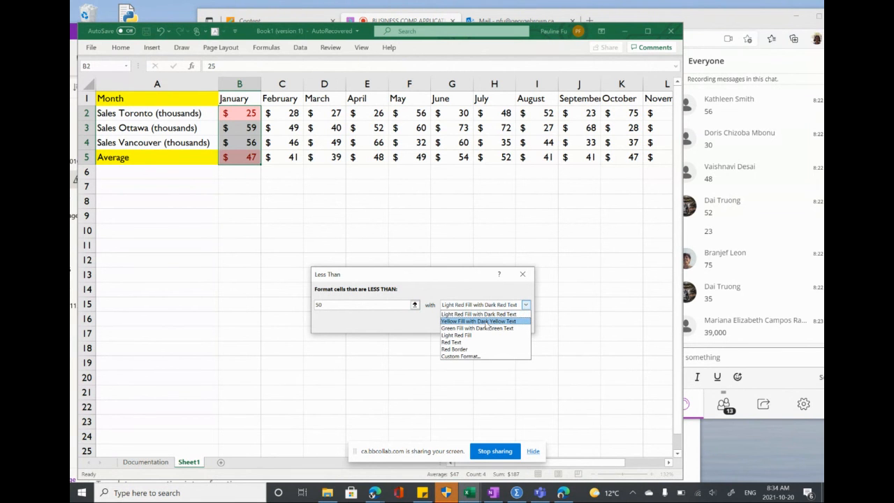
pyautogui.click(525, 305)
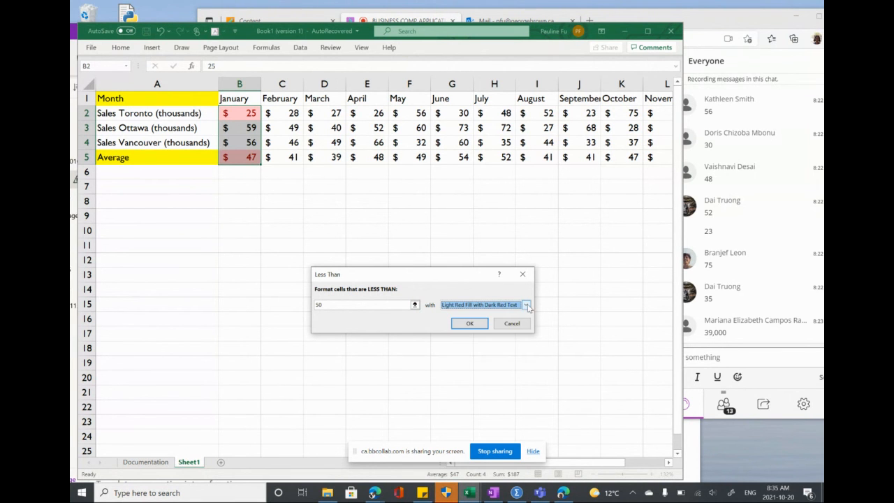
pyautogui.click(467, 325)
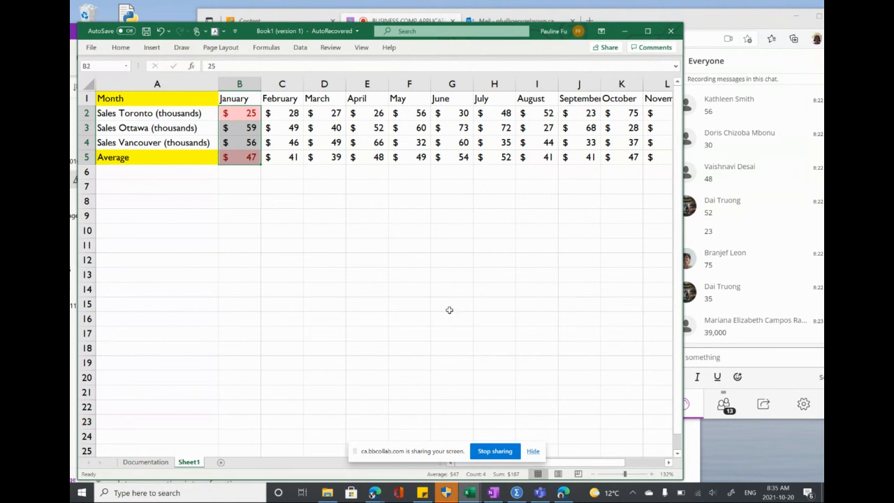
pyautogui.click(441, 304)
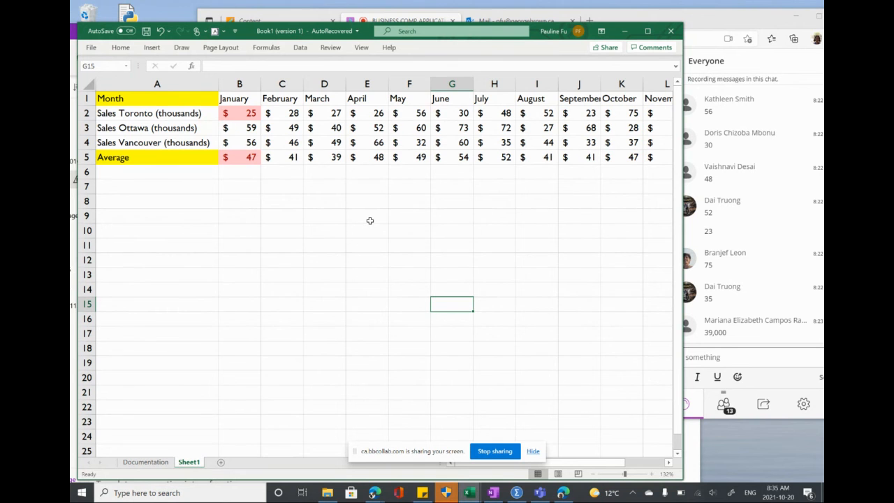
pyautogui.hscroll(1, 371, 220)
pyautogui.hscroll(2, 371, 221)
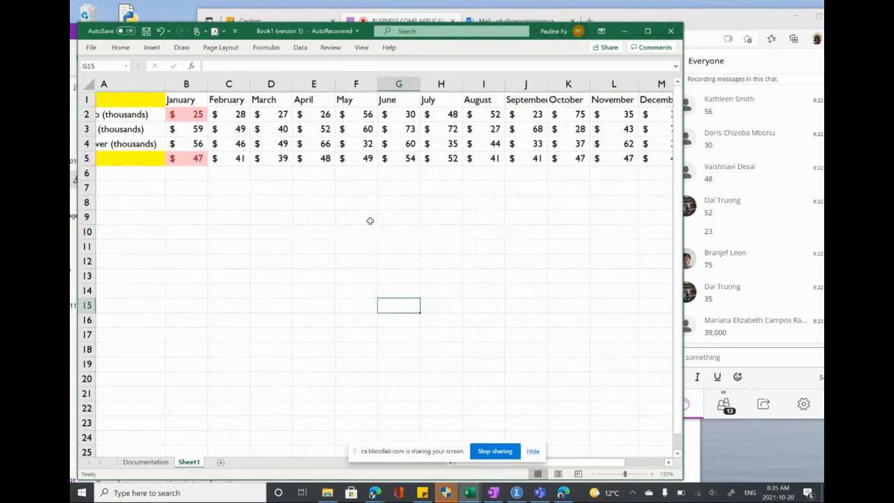
pyautogui.hscroll(2, 370, 220)
pyautogui.hscroll(-1, 370, 220)
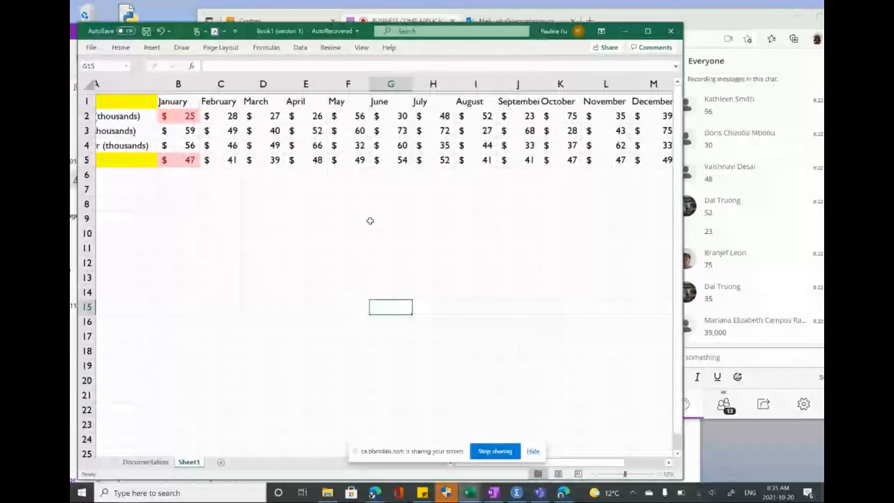
pyautogui.hscroll(-1, 370, 220)
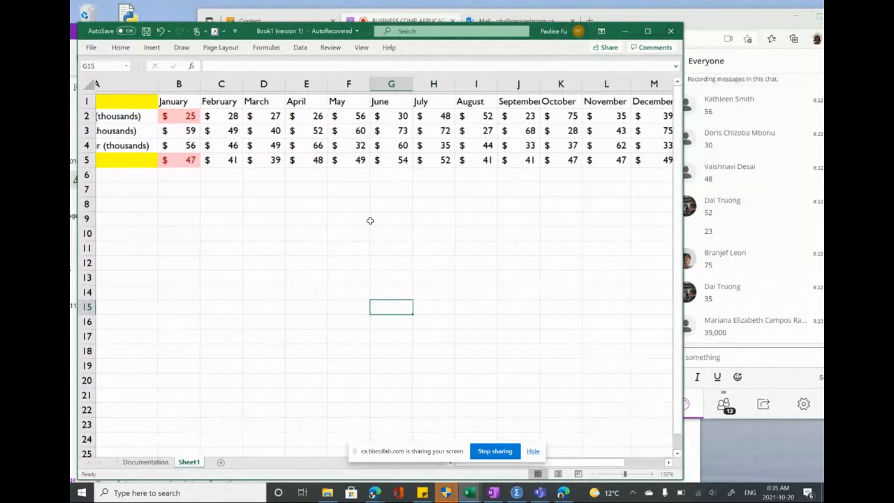
pyautogui.hscroll(-1, 370, 221)
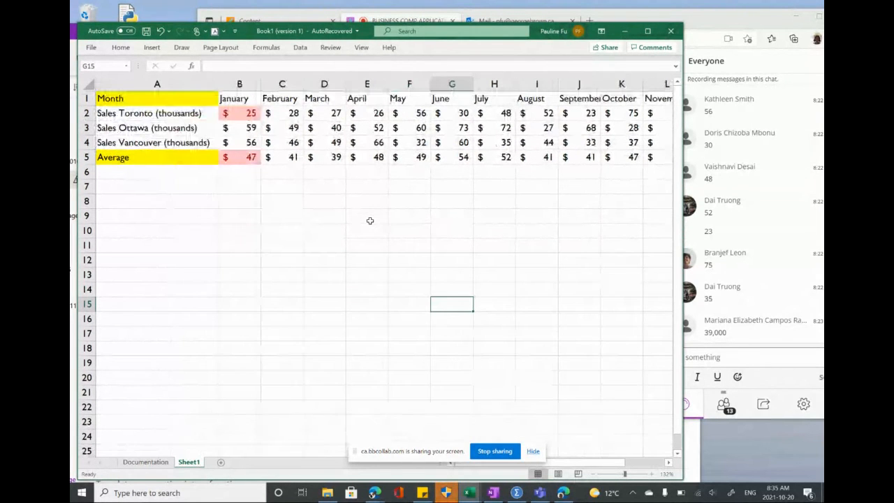
pyautogui.click(120, 47)
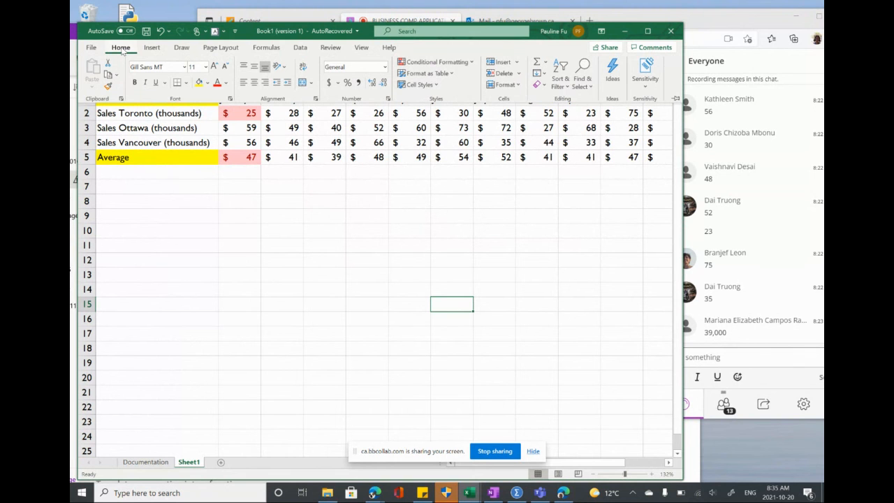
pyautogui.click(343, 199)
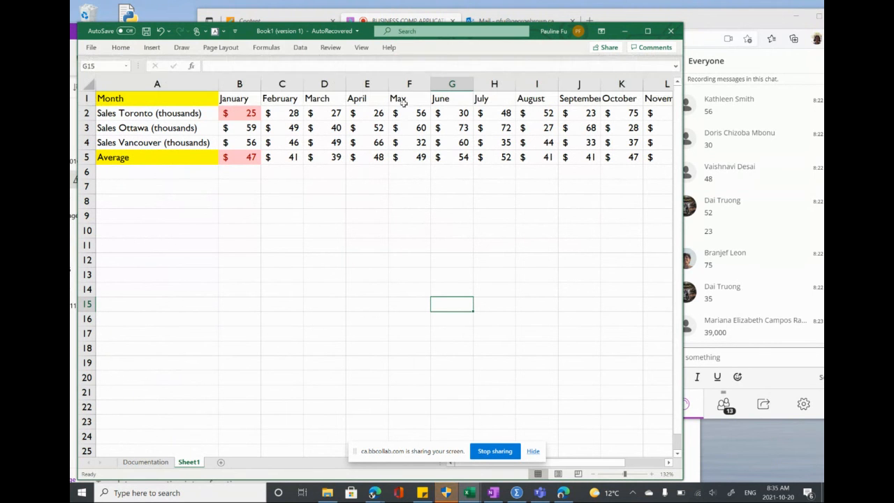
# - Apply the 20% - Accent5 cell style to the January header in B1
pyautogui.click(247, 102)
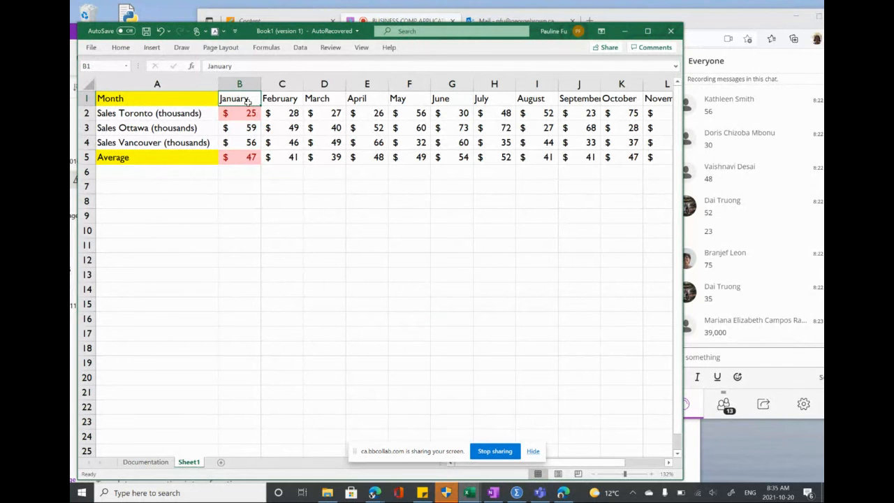
pyautogui.click(122, 48)
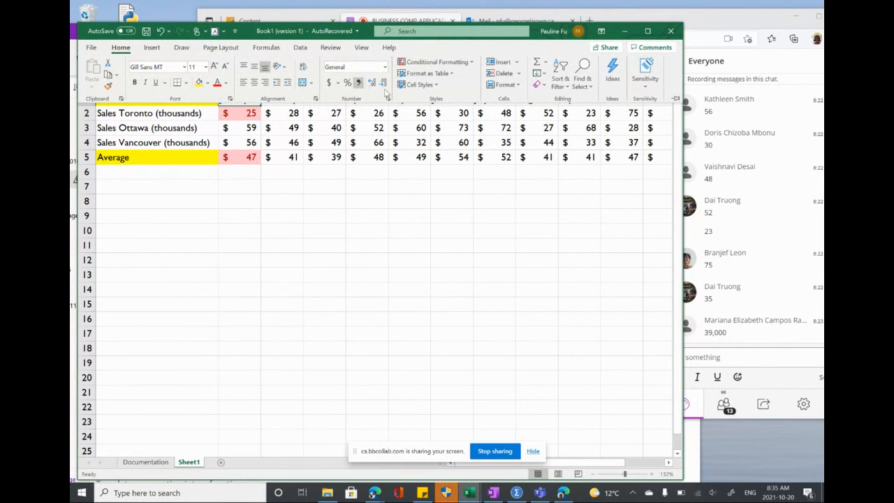
pyautogui.click(437, 85)
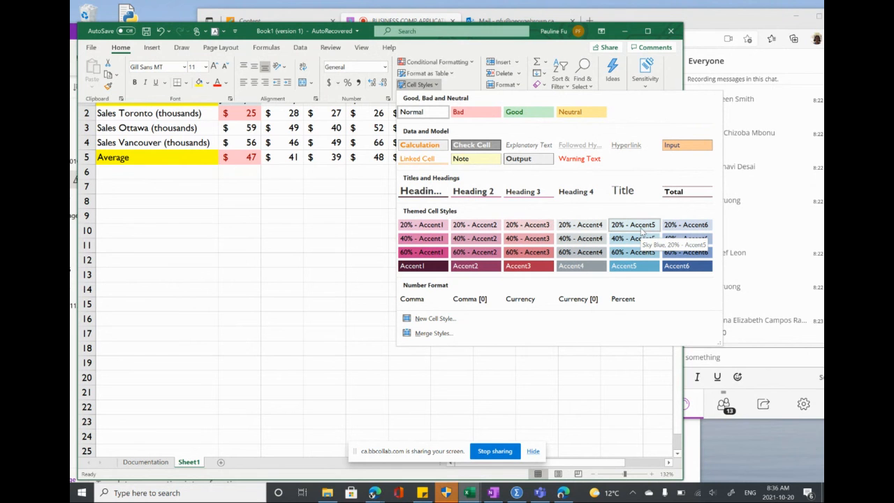
pyautogui.click(641, 231)
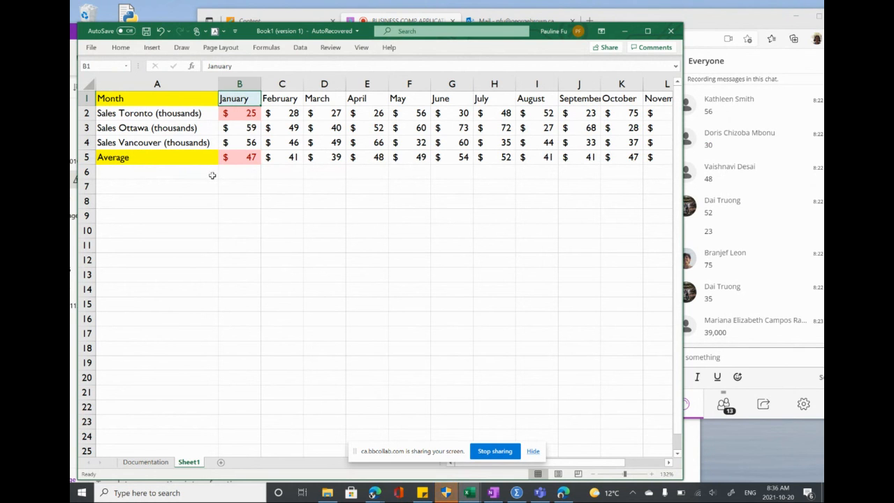
# - Try to replace January with Jan in the header row A1:M1 using Find and Replace, then close the dialog
pyautogui.moveTo(124, 98); pyautogui.dragTo(605, 100)
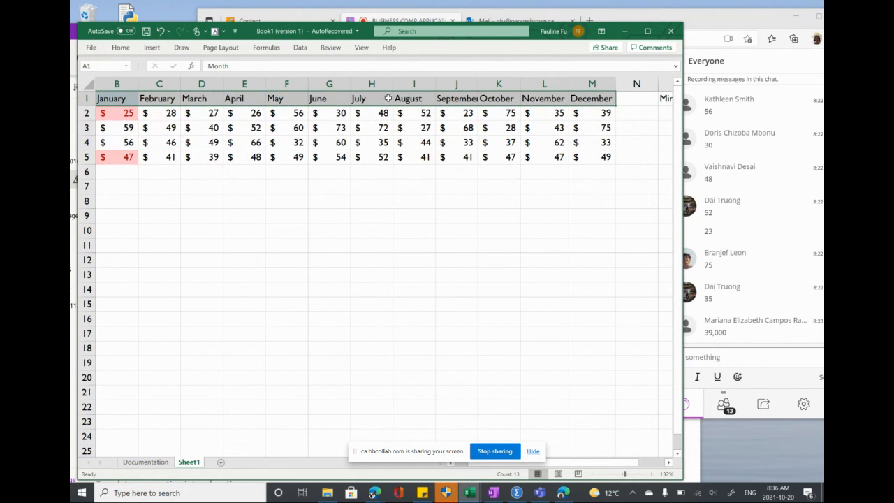
pyautogui.click(122, 49)
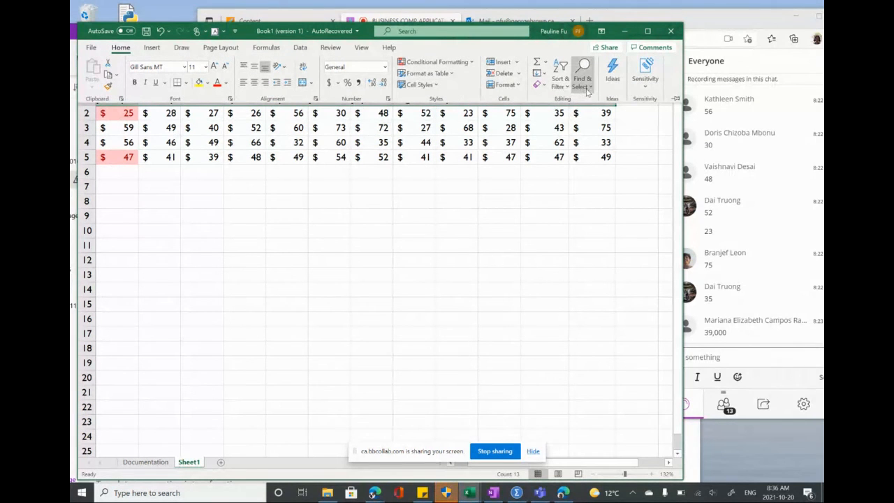
pyautogui.click(583, 86)
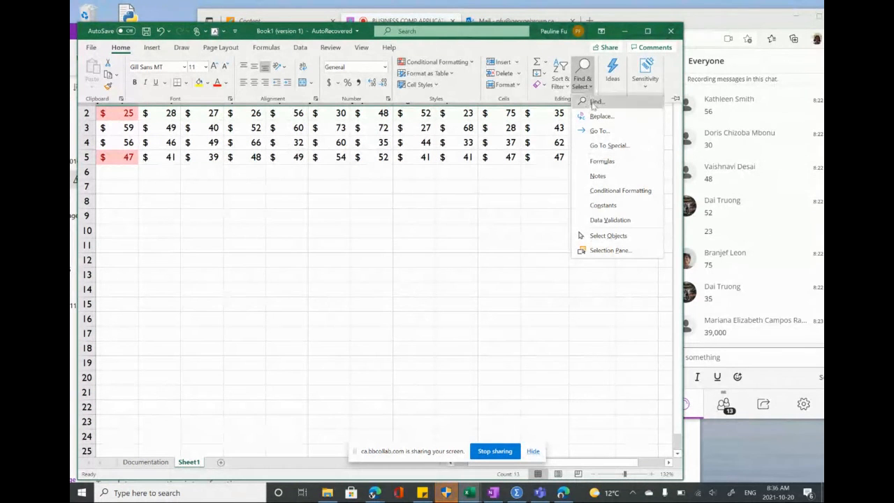
pyautogui.click(600, 116)
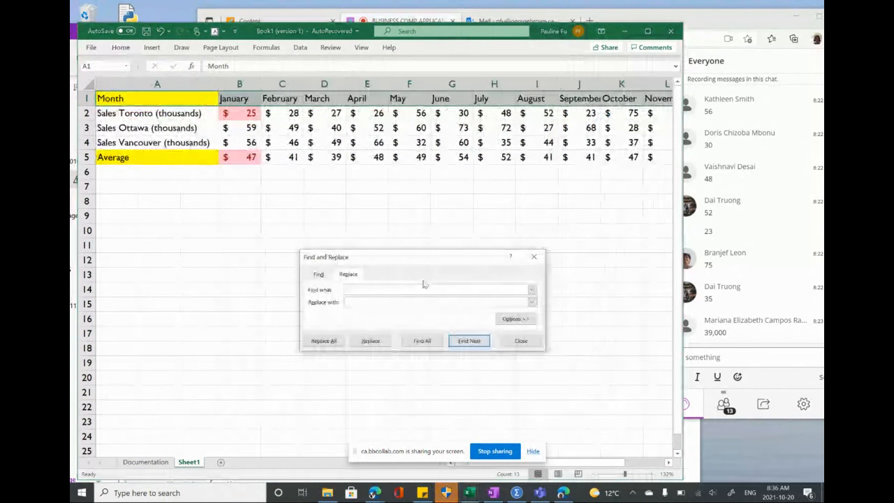
pyautogui.click(318, 274)
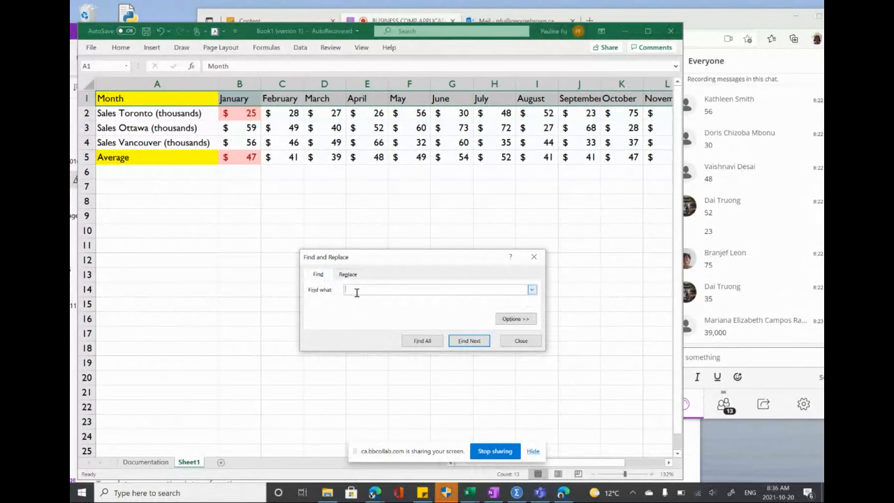
pyautogui.write('January')
pyautogui.click(348, 274)
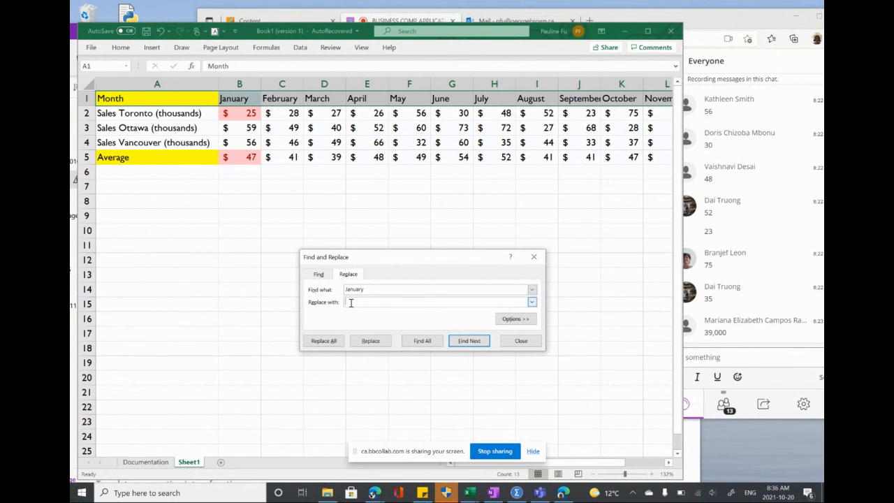
pyautogui.click(351, 302)
pyautogui.write('Jan')
pyautogui.click(371, 340)
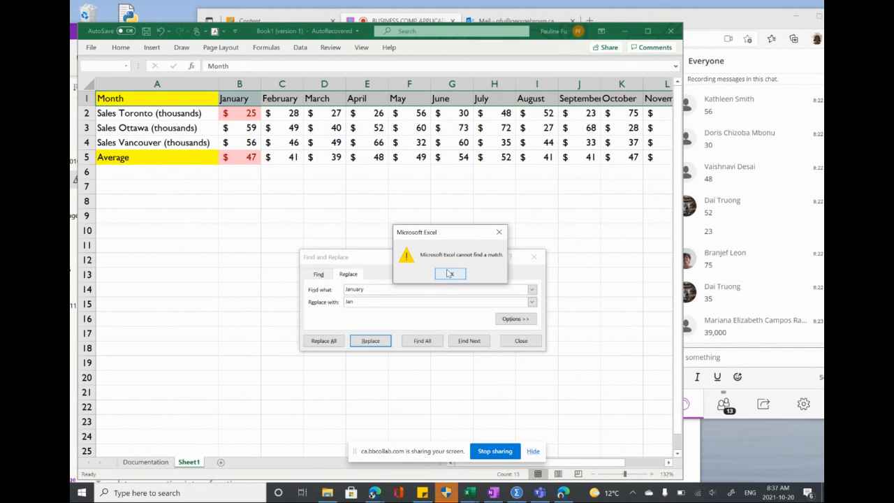
pyautogui.click(450, 274)
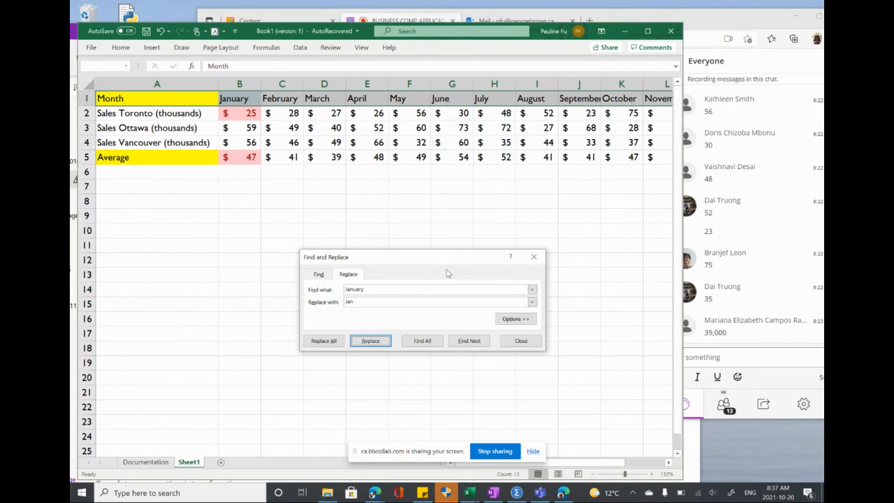
pyautogui.click(380, 288)
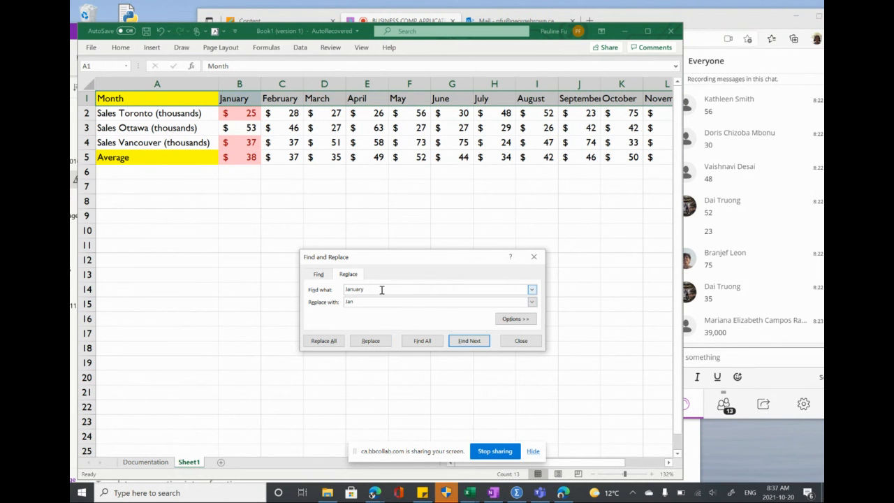
pyautogui.moveTo(371, 289); pyautogui.dragTo(328, 289)
pyautogui.click(520, 341)
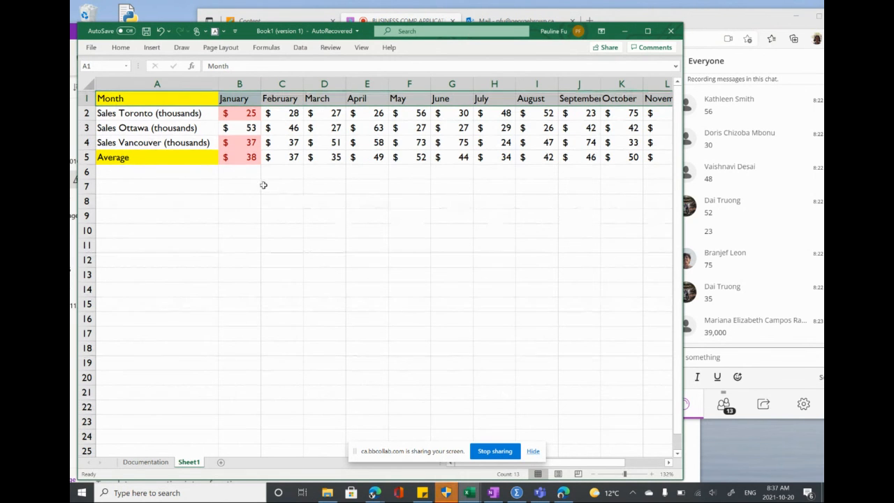
# - Try to replace January with Jan in the header cells A1:E1 using Find and Replace, then close the dialog
pyautogui.click(191, 98)
pyautogui.moveTo(191, 98); pyautogui.dragTo(366, 93)
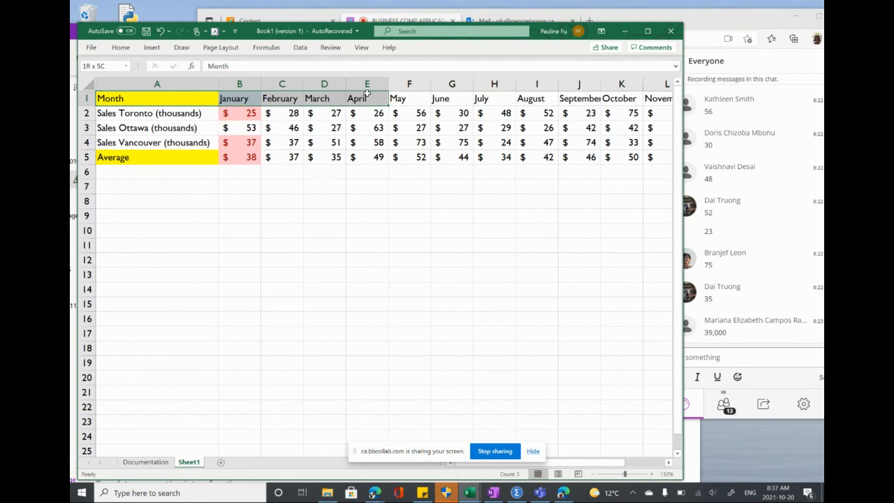
pyautogui.click(125, 49)
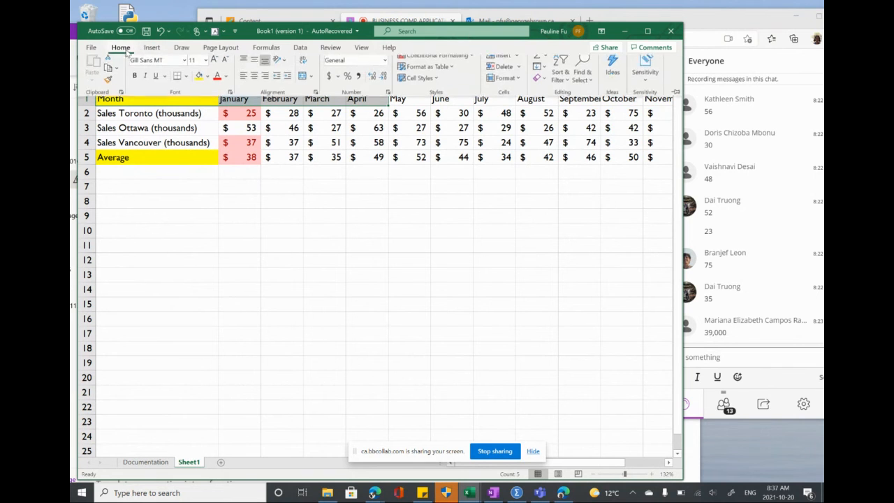
pyautogui.click(567, 86)
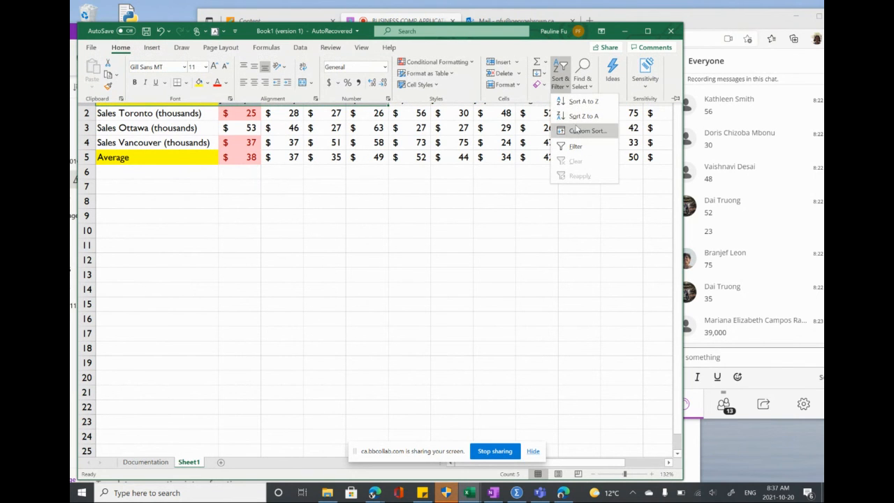
pyautogui.click(591, 86)
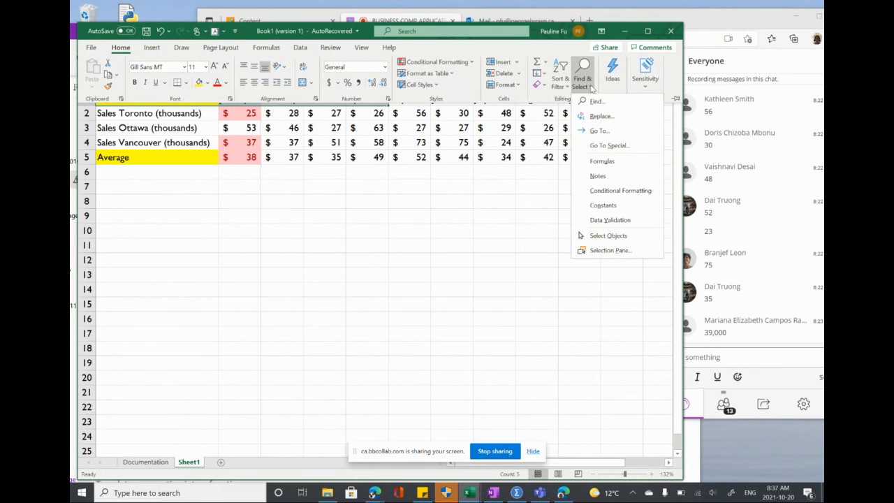
pyautogui.click(595, 102)
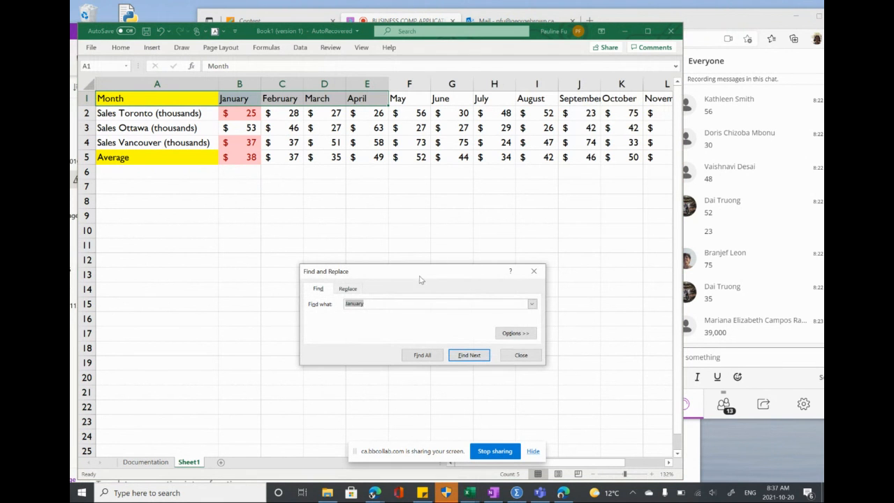
pyautogui.write('Janu')
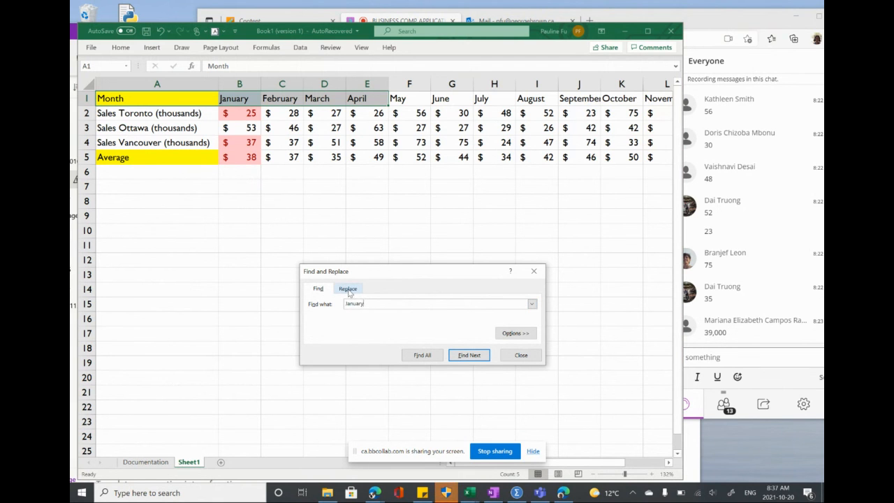
pyautogui.click(348, 289)
pyautogui.click(361, 318)
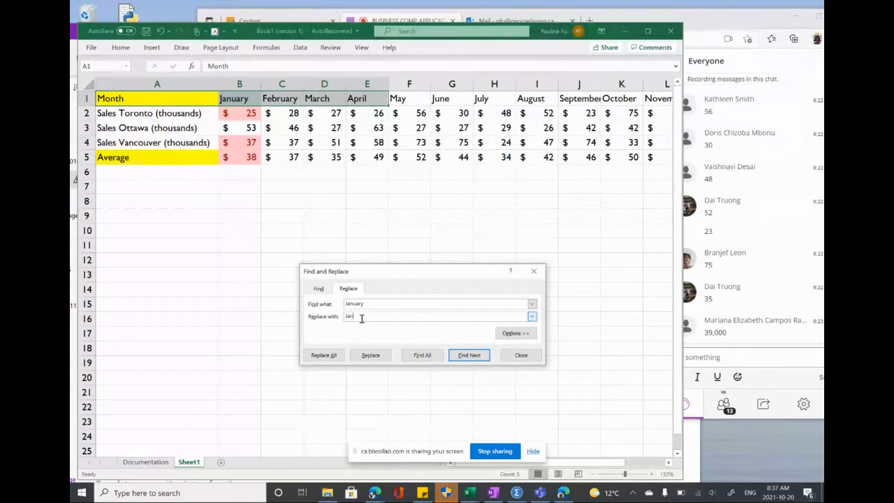
pyautogui.click(374, 356)
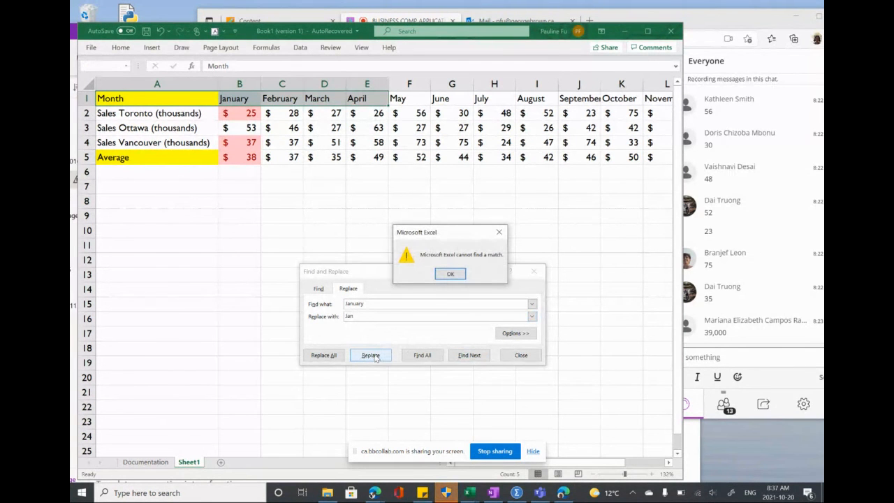
pyautogui.click(450, 273)
pyautogui.click(393, 243)
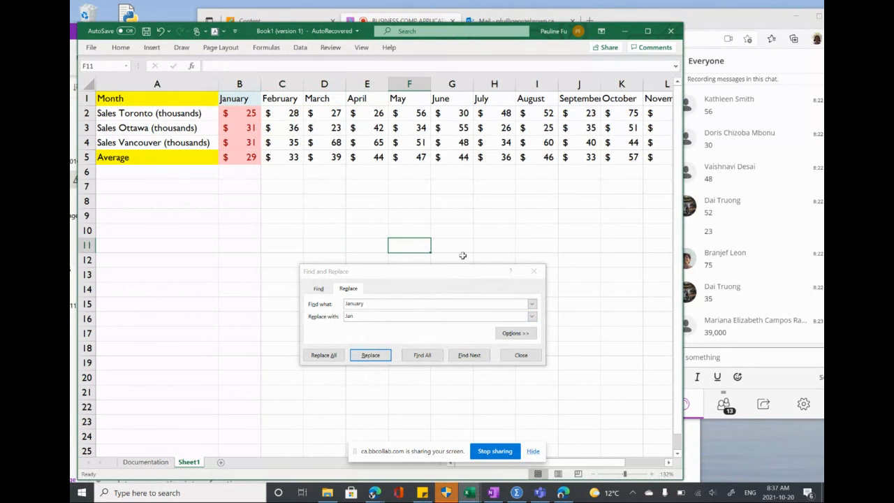
pyautogui.click(517, 355)
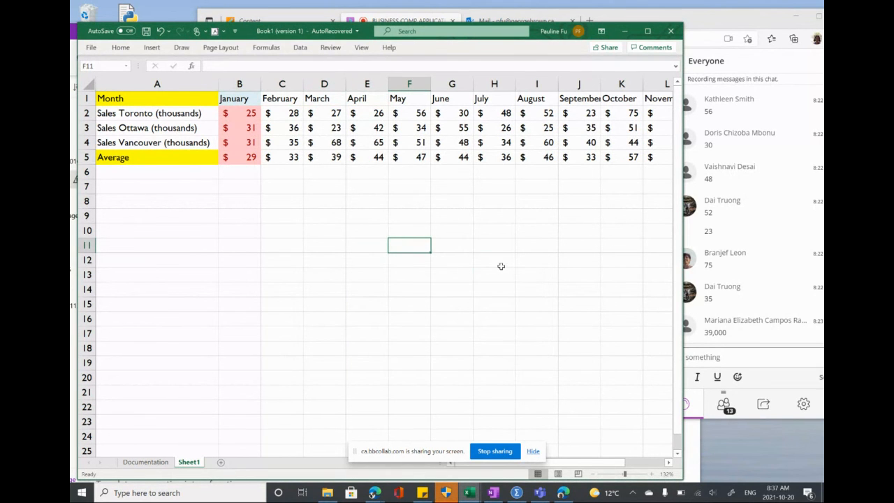
pyautogui.click(501, 266)
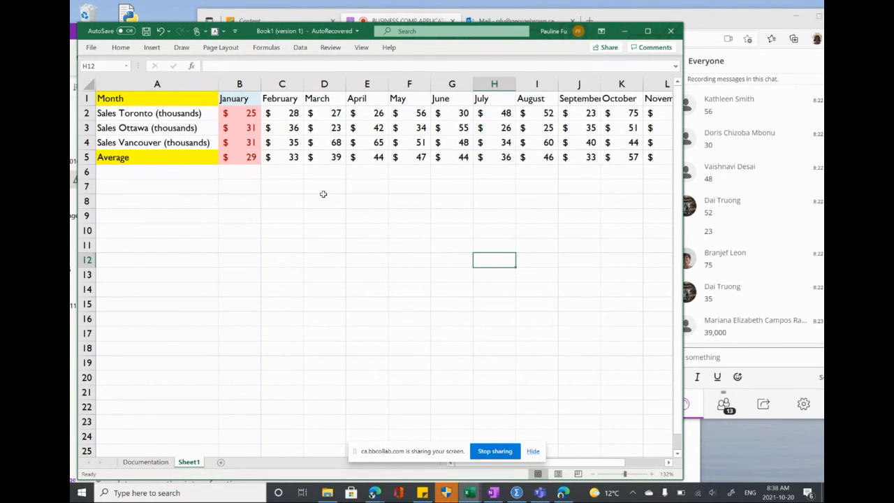
pyautogui.click(124, 49)
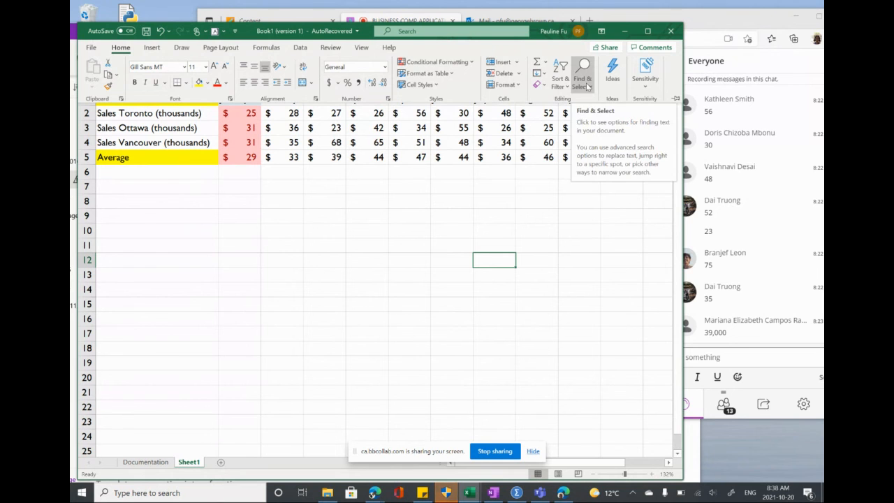
pyautogui.click(350, 257)
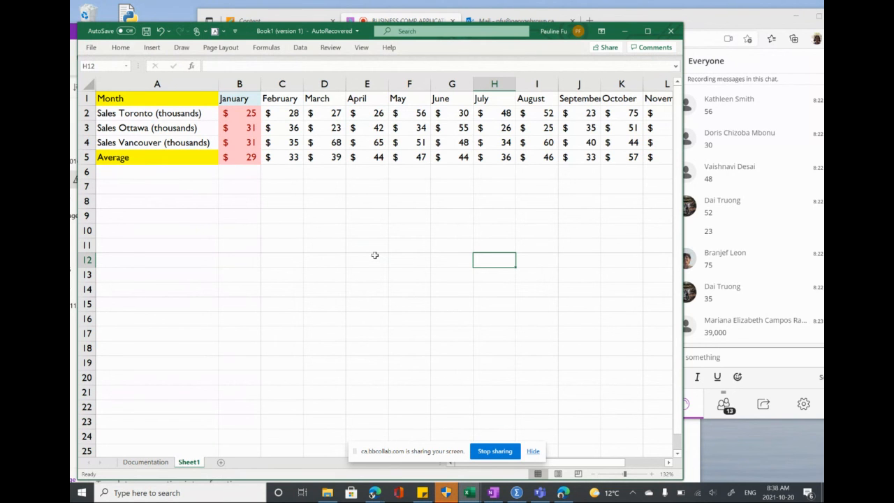
# - Increase the indent of the Toronto, Ottawa and Vancouver sales labels in A2:A4 by one level
pyautogui.click(139, 113)
pyautogui.moveTo(139, 112); pyautogui.dragTo(145, 137)
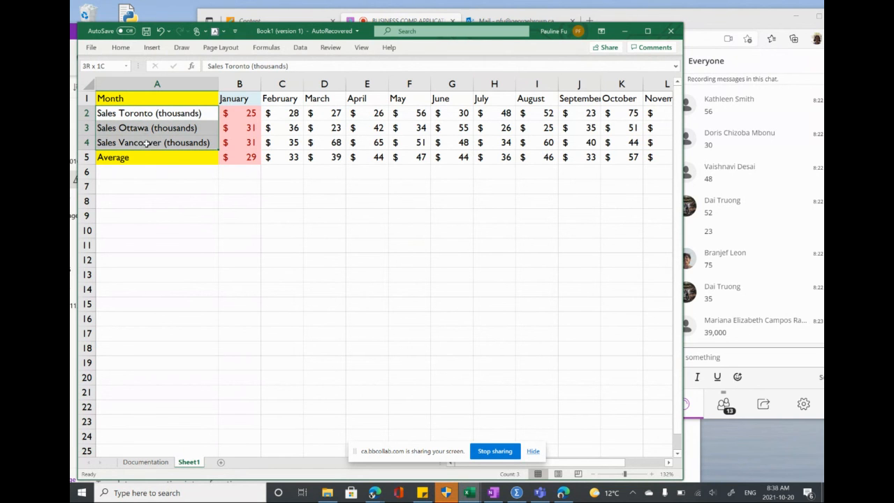
pyautogui.click(121, 47)
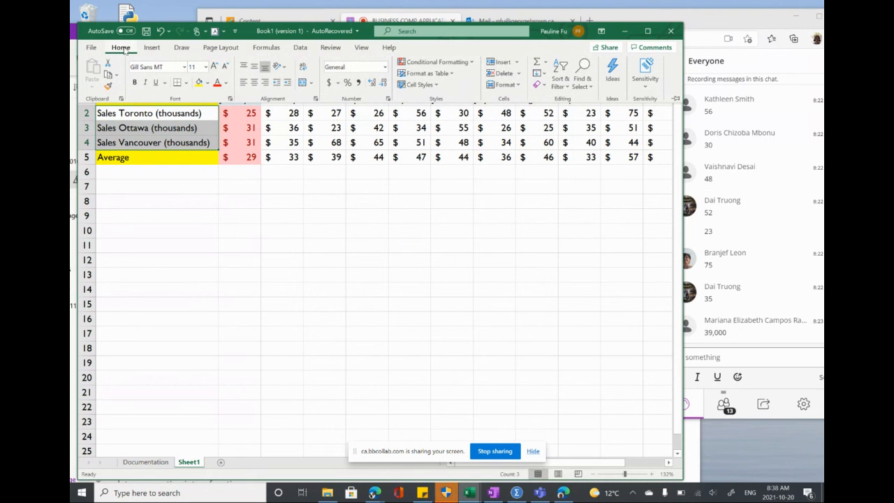
pyautogui.click(288, 85)
pyautogui.click(204, 246)
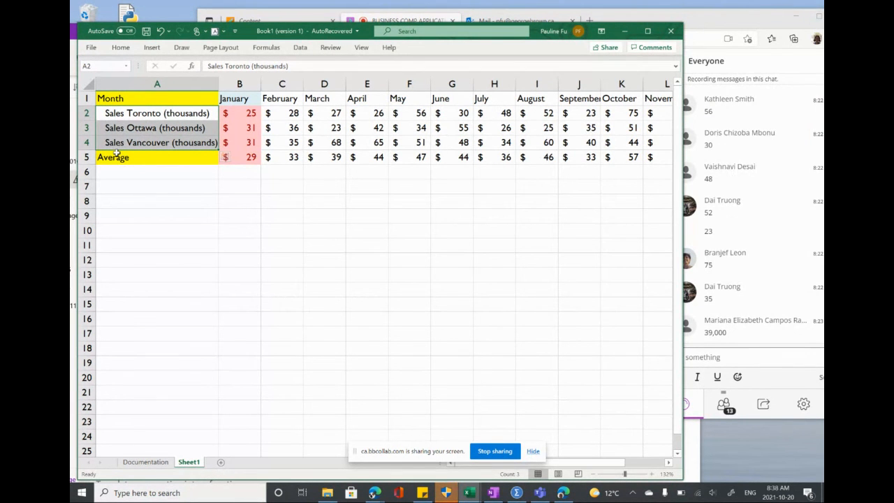
# - Switch to the OneNote outline and underline the covered Module 2 objectives again in green ink, including cell styles and conditional formats
pyautogui.click(493, 493)
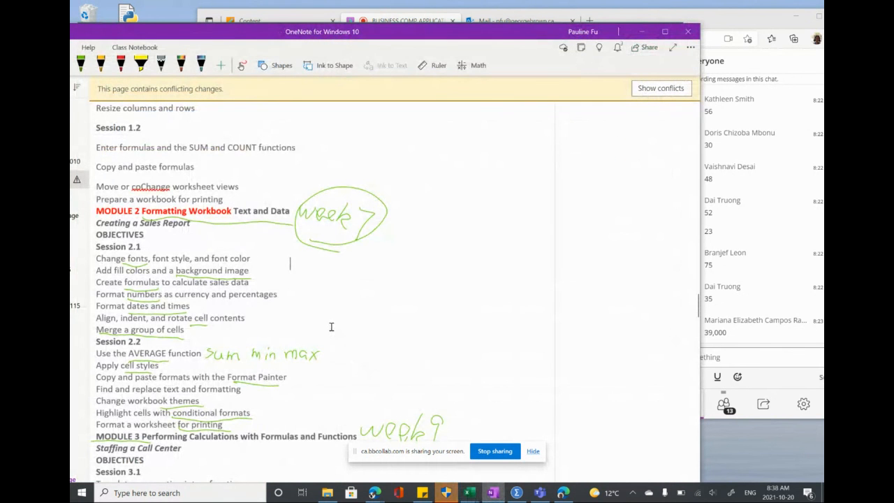
pyautogui.moveTo(405, 31); pyautogui.dragTo(417, 14)
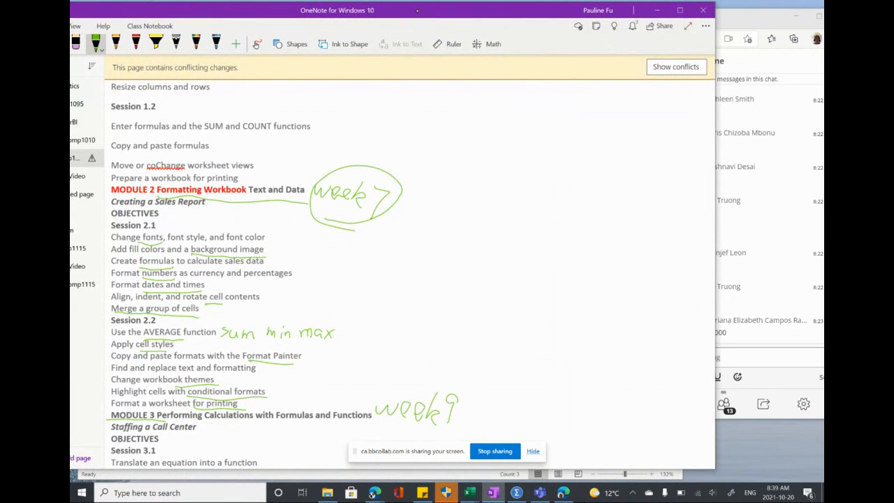
pyautogui.moveTo(141, 340); pyautogui.dragTo(190, 340)
pyautogui.moveTo(181, 388)
pyautogui.mouseDown()
pyautogui.moveTo(222, 386)
pyautogui.moveTo(261, 403)
pyautogui.mouseUp()
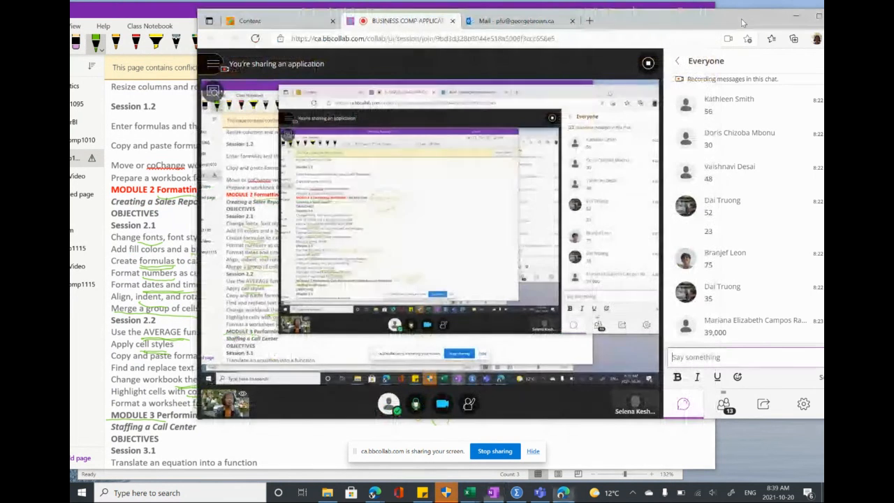
# - Switch to the browser and view the Week 7 announcement on Blackboard, then return to the Collaborate session
pyautogui.click(741, 18)
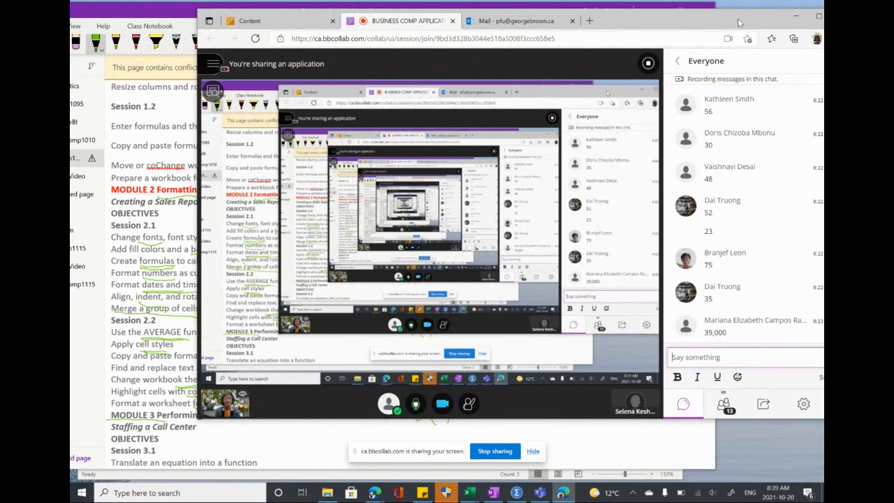
pyautogui.click(289, 21)
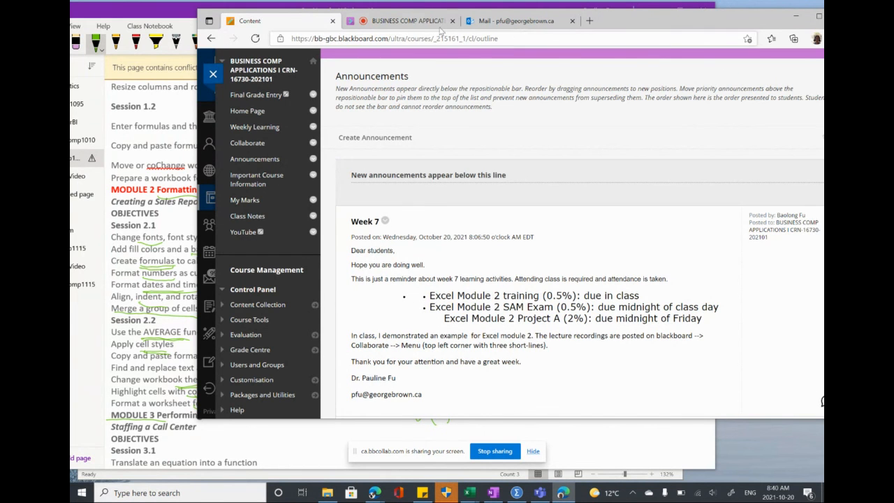
pyautogui.click(420, 22)
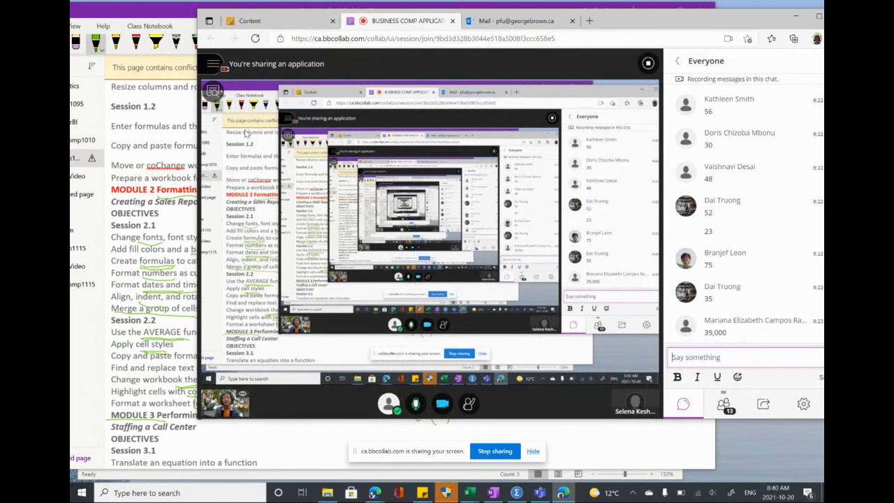
# - Switch back to the OneNote outline and handwrite "break now" in green beside the circled week 7 note
pyautogui.click(137, 23)
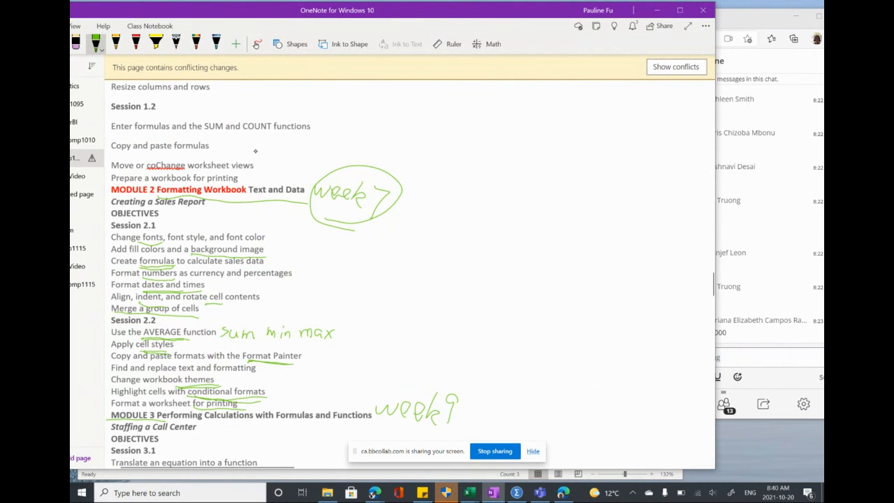
pyautogui.moveTo(425, 170)
pyautogui.mouseDown()
pyautogui.moveTo(423, 217)
pyautogui.moveTo(469, 195)
pyautogui.moveTo(489, 218)
pyautogui.mouseUp()
pyautogui.moveTo(493, 218)
pyautogui.mouseDown()
pyautogui.moveTo(512, 200)
pyautogui.moveTo(514, 217)
pyautogui.mouseUp()
pyautogui.moveTo(529, 169)
pyautogui.mouseDown()
pyautogui.moveTo(527, 216)
pyautogui.moveTo(583, 218)
pyautogui.moveTo(605, 208)
pyautogui.mouseUp()
pyautogui.moveTo(613, 203); pyautogui.dragTo(651, 197)
# - Handwrite "back @ 8:55 AM" in green ink beneath the "break now" line
pyautogui.moveTo(391, 239)
pyautogui.mouseDown()
pyautogui.moveTo(392, 271)
pyautogui.moveTo(448, 275)
pyautogui.mouseUp()
pyautogui.moveTo(469, 244)
pyautogui.mouseDown()
pyautogui.moveTo(459, 275)
pyautogui.moveTo(483, 283)
pyautogui.mouseUp()
pyautogui.moveTo(528, 260); pyautogui.dragTo(525, 285)
pyautogui.moveTo(583, 249)
pyautogui.mouseDown()
pyautogui.moveTo(574, 252)
pyautogui.moveTo(609, 258)
pyautogui.mouseUp()
pyautogui.moveTo(607, 278); pyautogui.dragTo(608, 281)
pyautogui.moveTo(622, 257)
pyautogui.mouseDown()
pyautogui.moveTo(616, 284)
pyautogui.moveTo(637, 251)
pyautogui.mouseUp()
pyautogui.moveTo(641, 256)
pyautogui.mouseDown()
pyautogui.moveTo(635, 286)
pyautogui.moveTo(664, 257)
pyautogui.mouseUp()
pyautogui.moveTo(668, 264)
pyautogui.mouseDown()
pyautogui.moveTo(679, 259)
pyautogui.moveTo(678, 285)
pyautogui.mouseUp()
pyautogui.moveTo(662, 273); pyautogui.dragTo(706, 266)
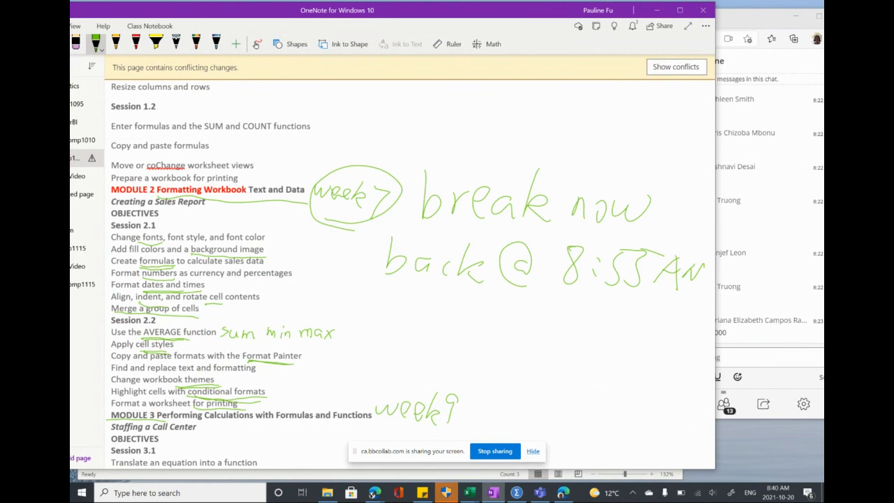
# - Handwrite "for training 0.5%" in green ink beneath the return time
pyautogui.moveTo(388, 293)
pyautogui.mouseDown()
pyautogui.moveTo(366, 334)
pyautogui.moveTo(377, 311)
pyautogui.mouseUp()
pyautogui.moveTo(393, 307)
pyautogui.mouseDown()
pyautogui.moveTo(441, 310)
pyautogui.moveTo(442, 327)
pyautogui.moveTo(453, 306)
pyautogui.mouseUp()
pyautogui.moveTo(455, 322); pyautogui.dragTo(463, 310)
pyautogui.moveTo(468, 315)
pyautogui.mouseDown()
pyautogui.moveTo(479, 312)
pyautogui.moveTo(482, 324)
pyautogui.moveTo(496, 324)
pyautogui.mouseUp()
pyautogui.moveTo(501, 324); pyautogui.dragTo(524, 324)
pyautogui.moveTo(526, 324)
pyautogui.mouseDown()
pyautogui.moveTo(536, 323)
pyautogui.moveTo(531, 355)
pyautogui.mouseUp()
pyautogui.moveTo(588, 315); pyautogui.dragTo(601, 341)
pyautogui.moveTo(622, 314); pyautogui.dragTo(616, 343)
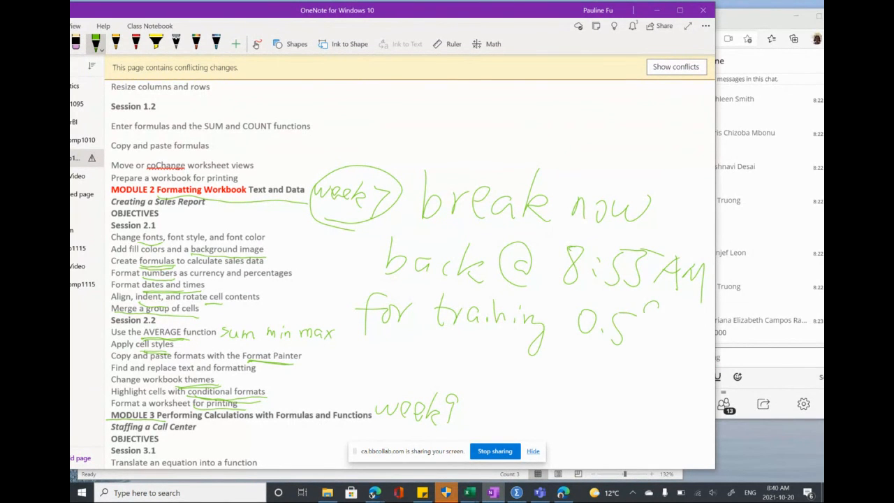
pyautogui.moveTo(657, 303); pyautogui.dragTo(627, 361)
pyautogui.moveTo(648, 349); pyautogui.dragTo(647, 351)
# - Handwrite "or for ind Qs" as the last line of the break note and draw a partial frame around the note
pyautogui.moveTo(363, 355); pyautogui.dragTo(378, 355)
pyautogui.moveTo(420, 342); pyautogui.dragTo(409, 385)
pyautogui.moveTo(403, 365); pyautogui.dragTo(431, 358)
pyautogui.moveTo(440, 356)
pyautogui.mouseDown()
pyautogui.moveTo(453, 355)
pyautogui.moveTo(488, 386)
pyautogui.mouseUp()
pyautogui.moveTo(492, 354)
pyautogui.mouseDown()
pyautogui.moveTo(498, 382)
pyautogui.moveTo(514, 381)
pyautogui.mouseUp()
pyautogui.moveTo(537, 369); pyautogui.dragTo(525, 382)
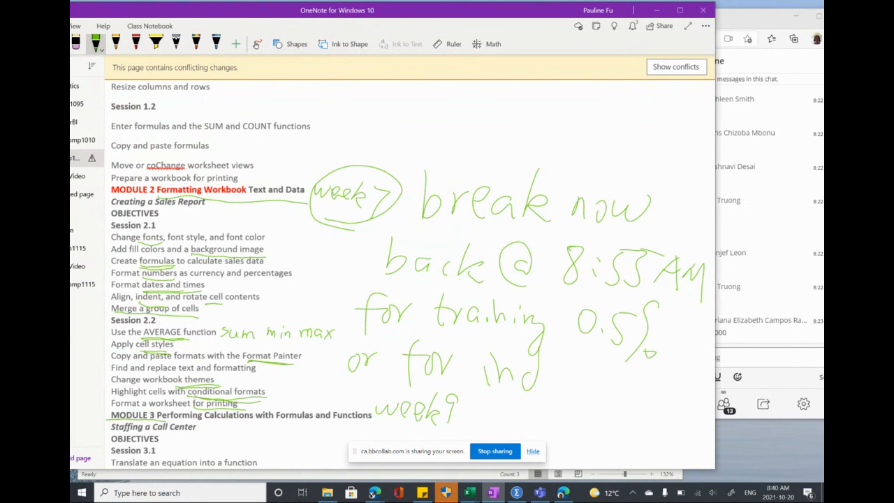
pyautogui.moveTo(538, 347); pyautogui.dragTo(540, 385)
pyautogui.moveTo(581, 370)
pyautogui.mouseDown()
pyautogui.moveTo(576, 381)
pyautogui.moveTo(602, 401)
pyautogui.mouseUp()
pyautogui.moveTo(337, 384); pyautogui.dragTo(679, 405)
pyautogui.moveTo(340, 382)
pyautogui.mouseDown()
pyautogui.moveTo(507, 134)
pyautogui.moveTo(705, 163)
pyautogui.mouseUp()
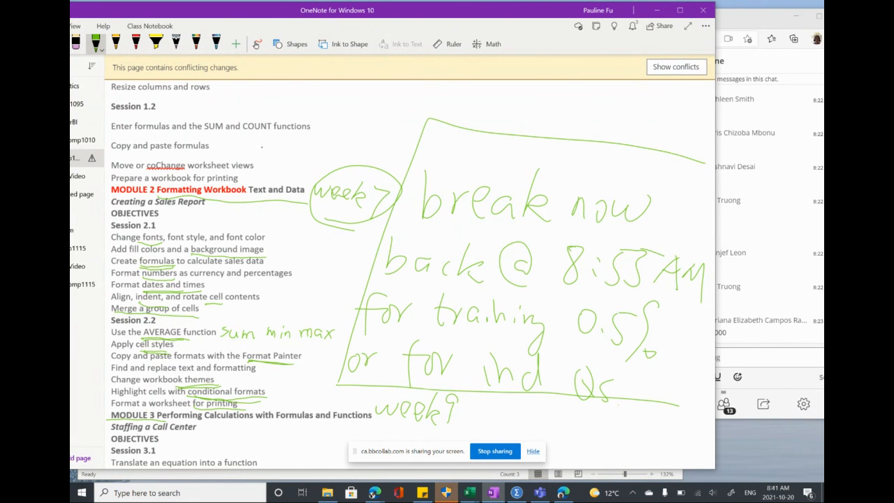
# - Switch to the Collaborate session in the browser and open its session menu
pyautogui.click(739, 26)
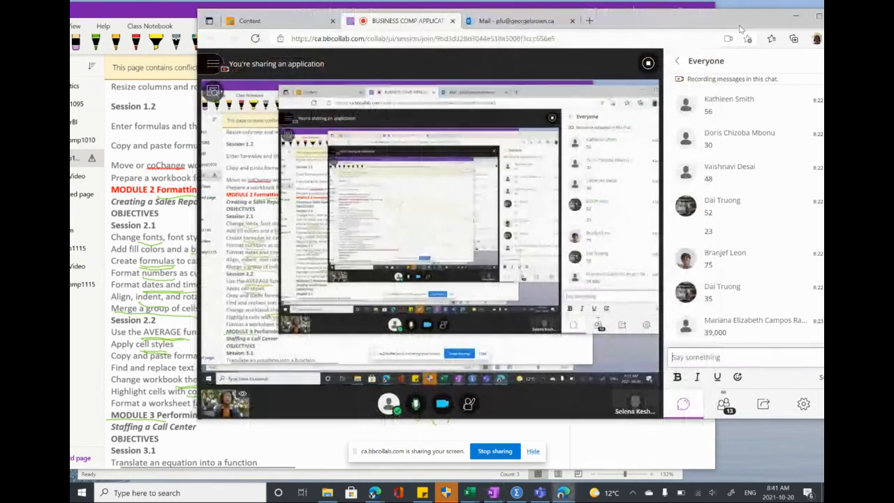
pyautogui.click(213, 66)
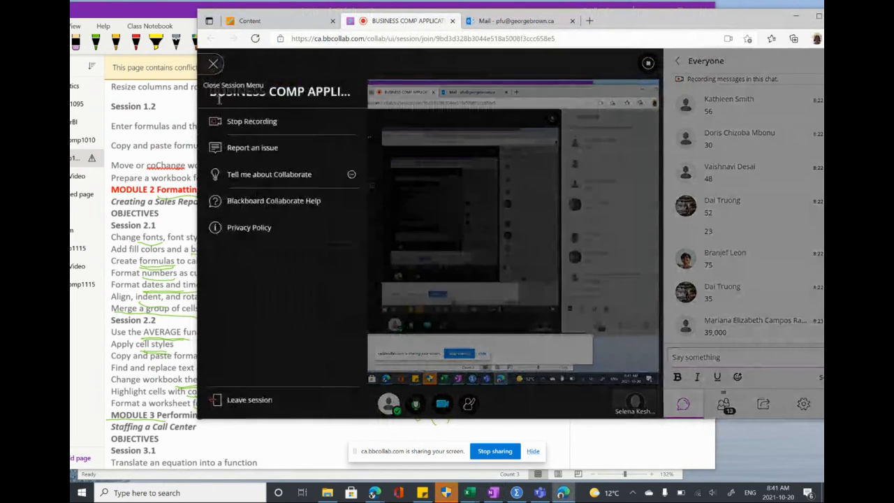